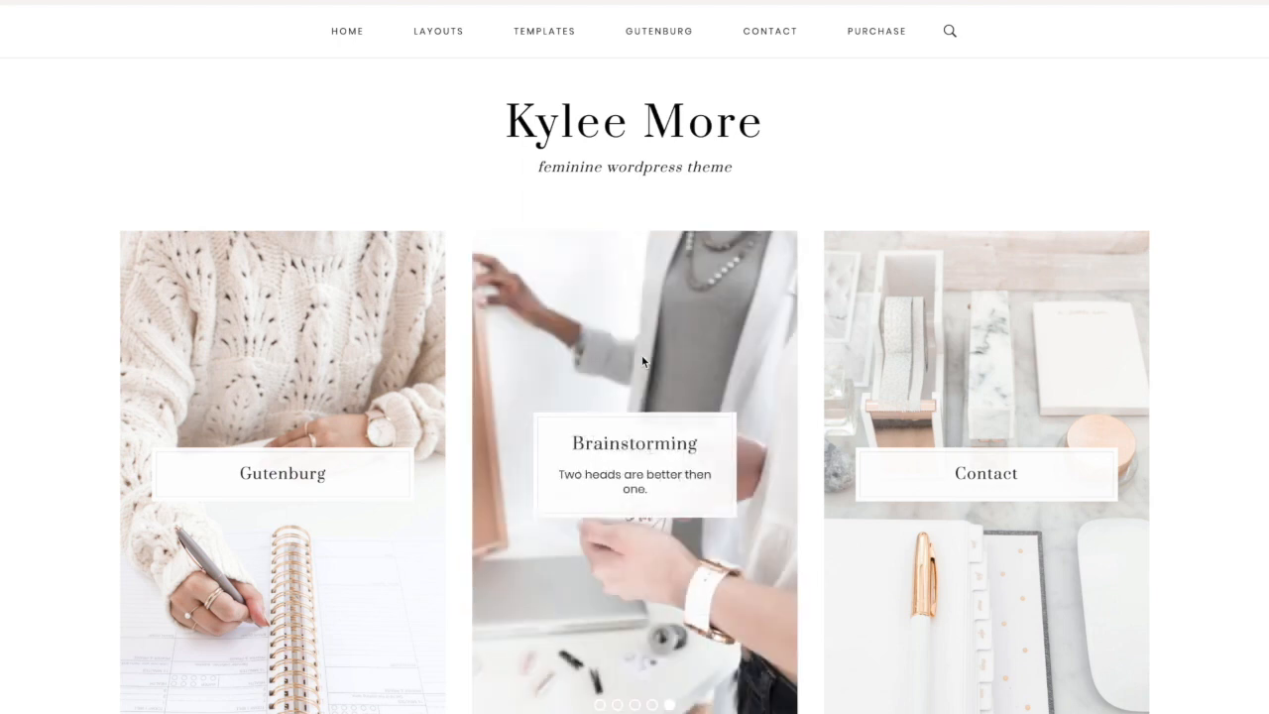
pyautogui.scroll(-1, 643, 362)
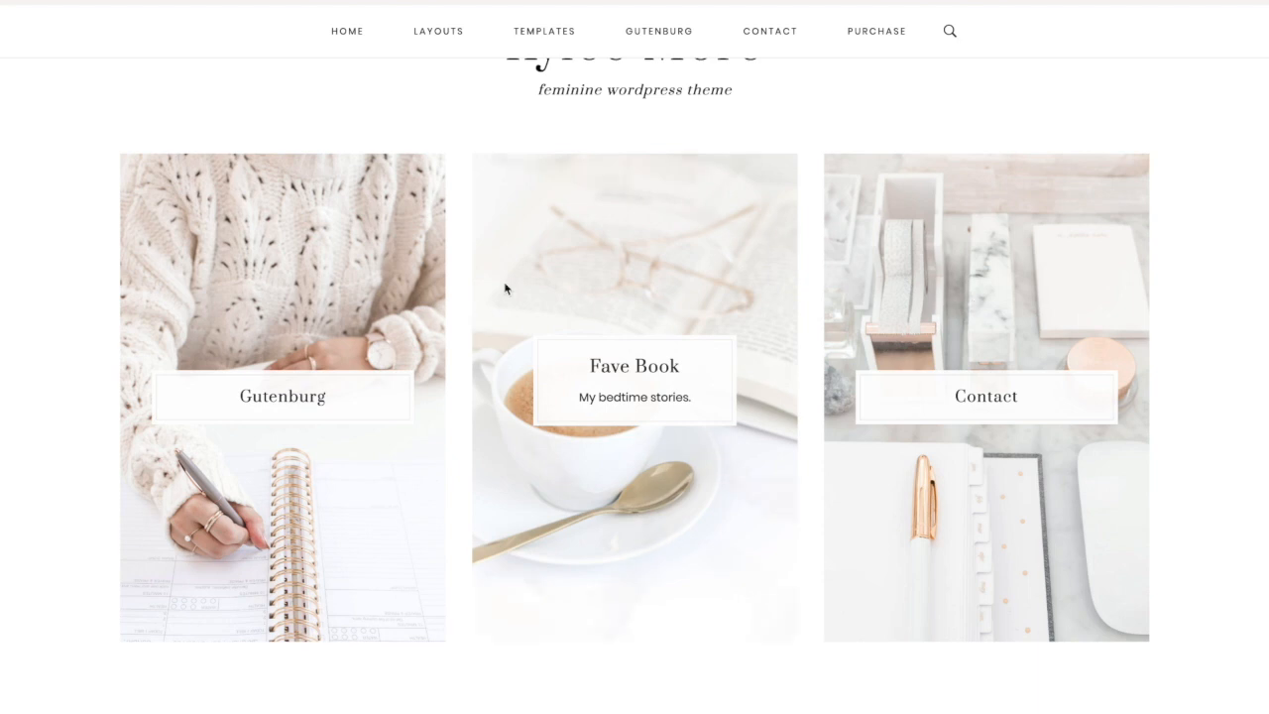
pyautogui.scroll(1, 681, 141)
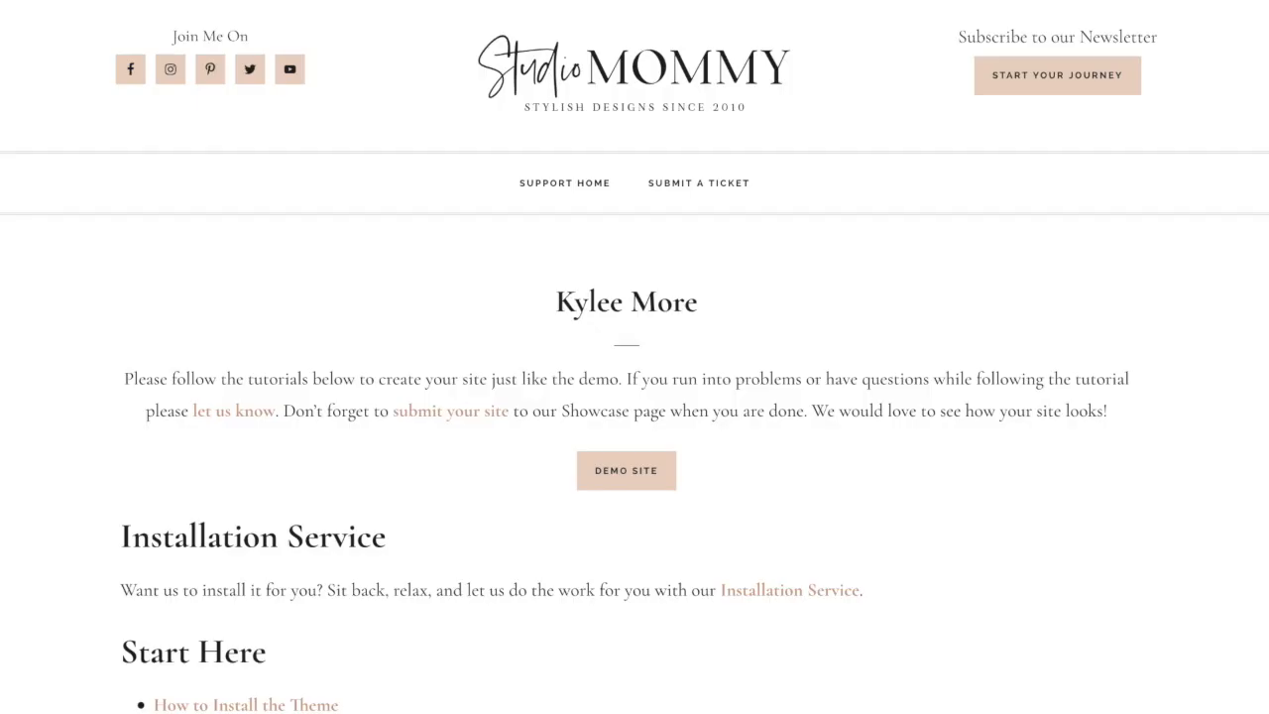
pyautogui.scroll(-1, 522, 359)
pyautogui.scroll(1, 522, 357)
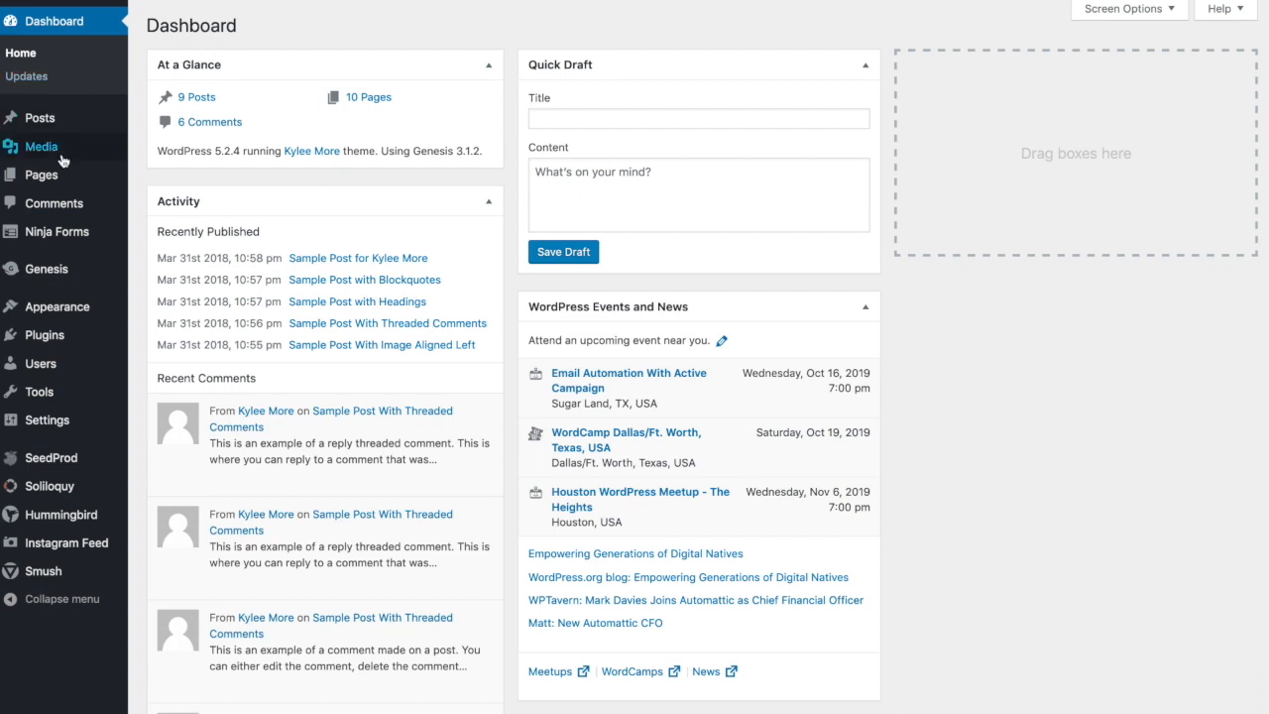
# Step: Create a new page titled "About Me" with the body text "Add words here."
pyautogui.moveTo(44, 181)
pyautogui.click(44, 180)
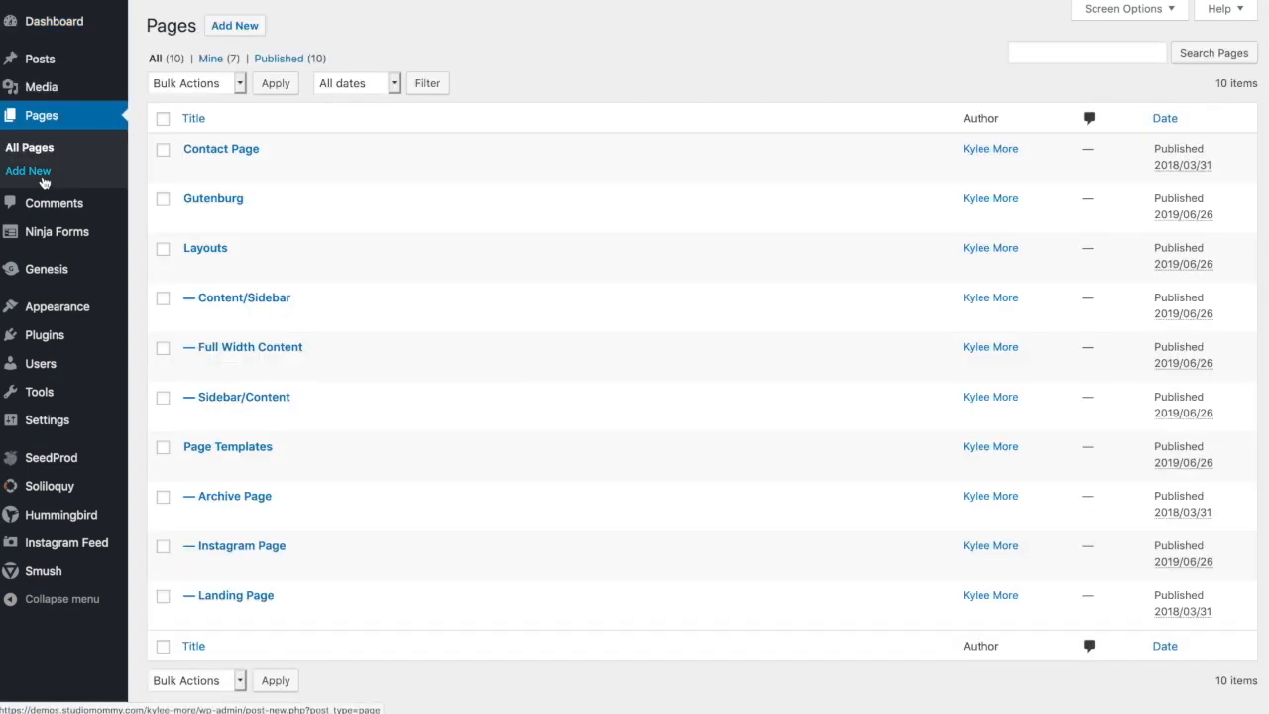
pyautogui.click(249, 33)
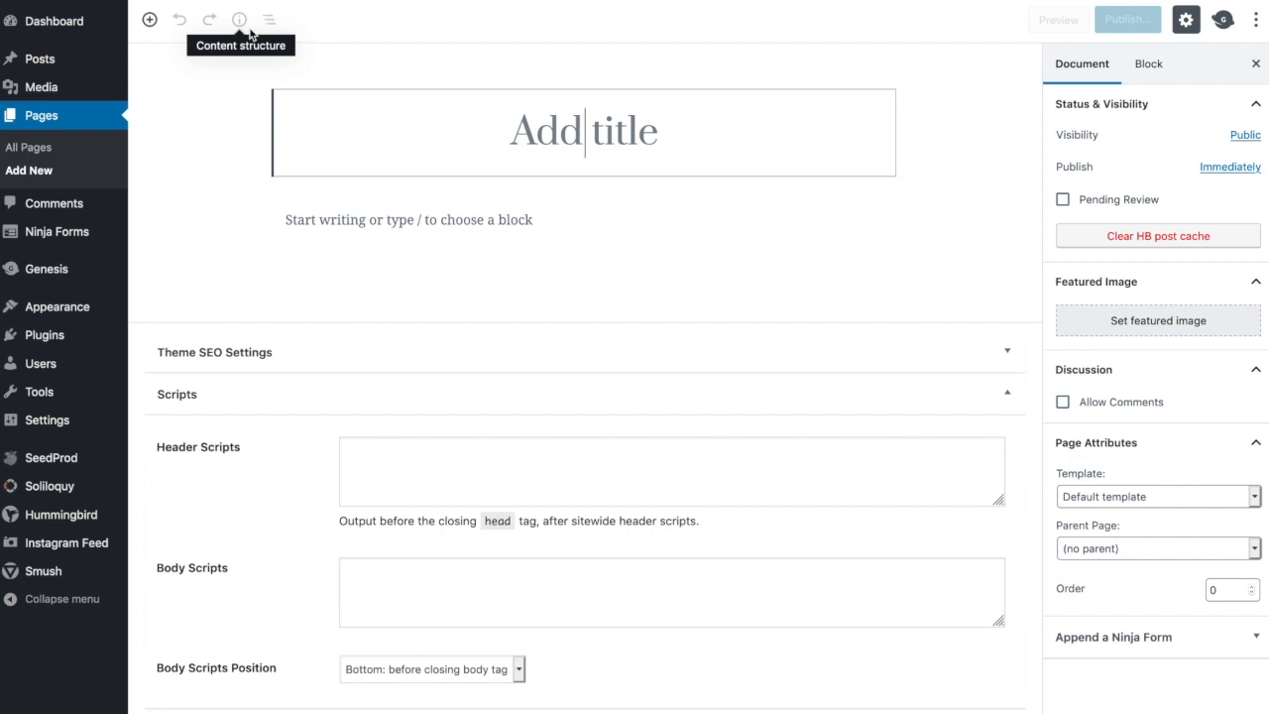
pyautogui.write('About Me')
pyautogui.click(341, 220)
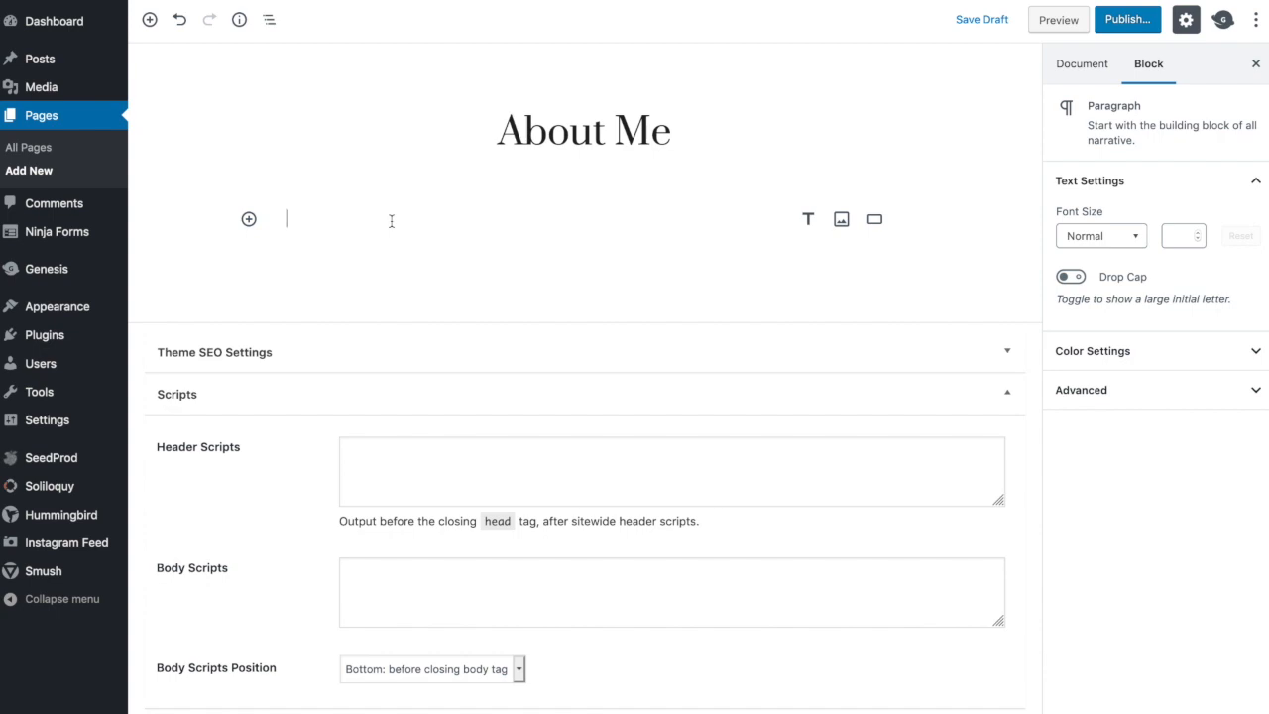
pyautogui.write('Add words here.')
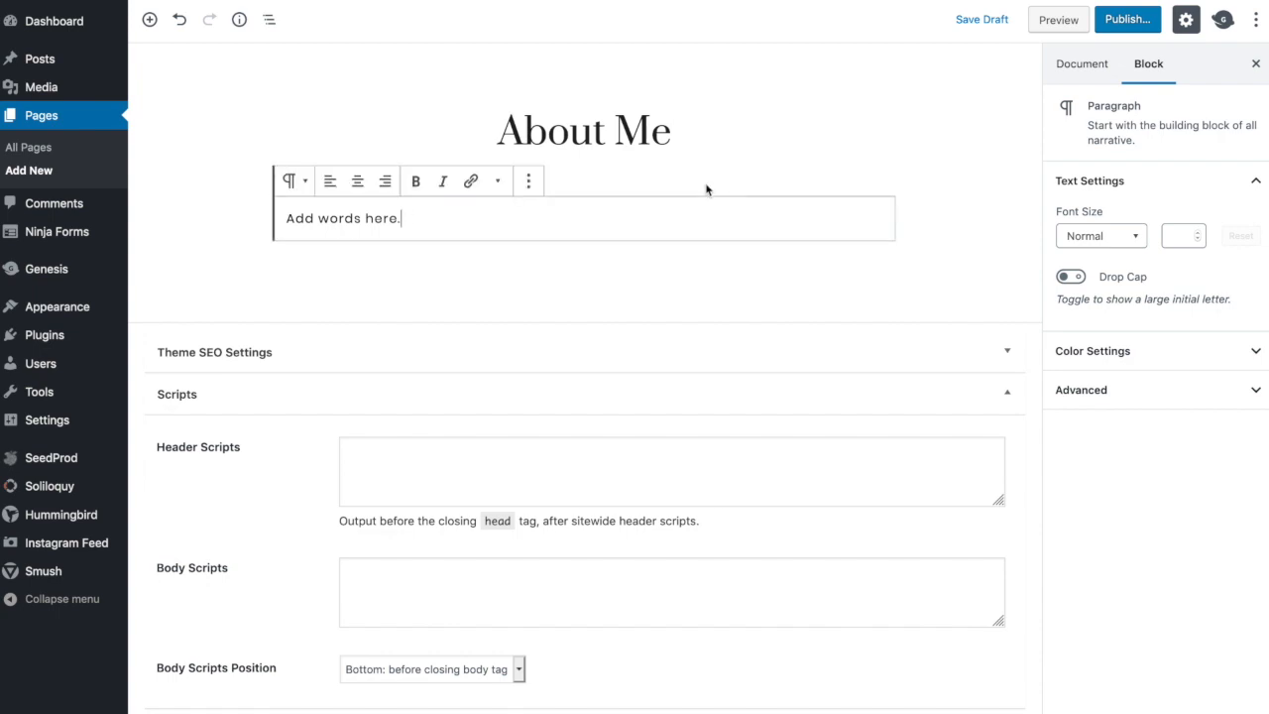
# Step: Set haute-stock-photography-simple-home-collection-final-8.jpg from the media library as the page's featured image and publish the About Me page
pyautogui.click(965, 214)
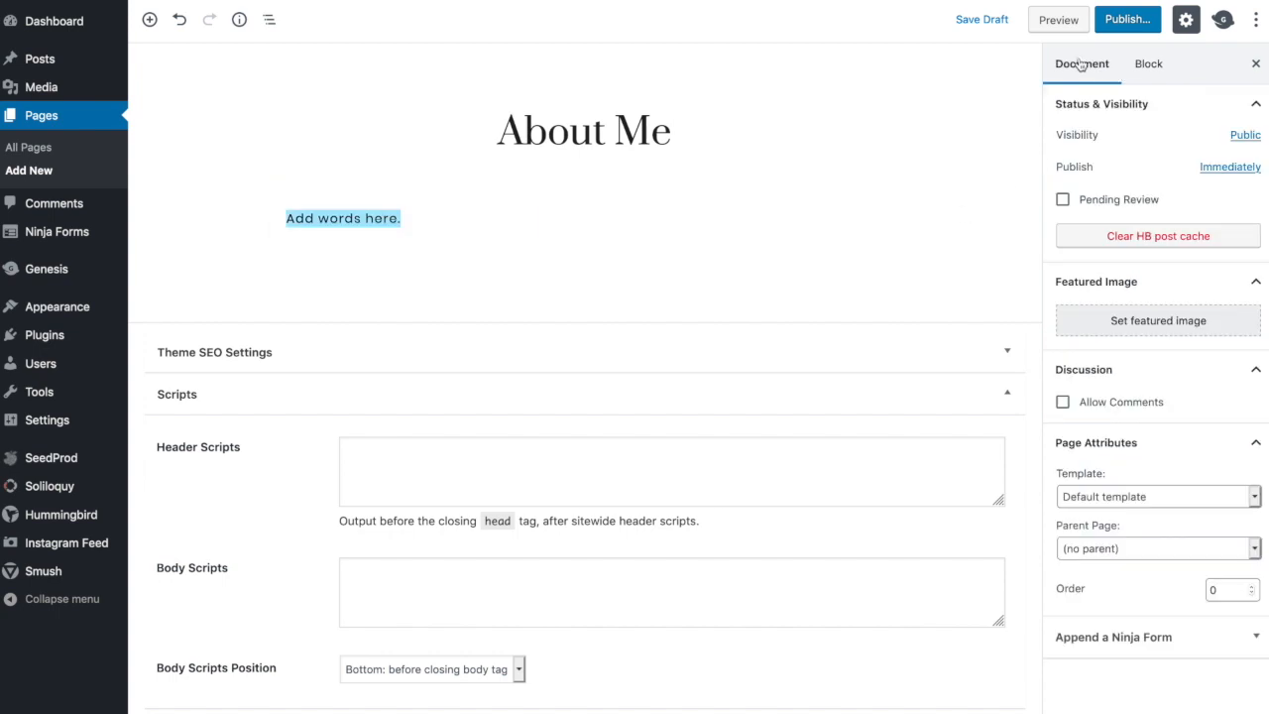
pyautogui.click(1147, 64)
pyautogui.click(1090, 64)
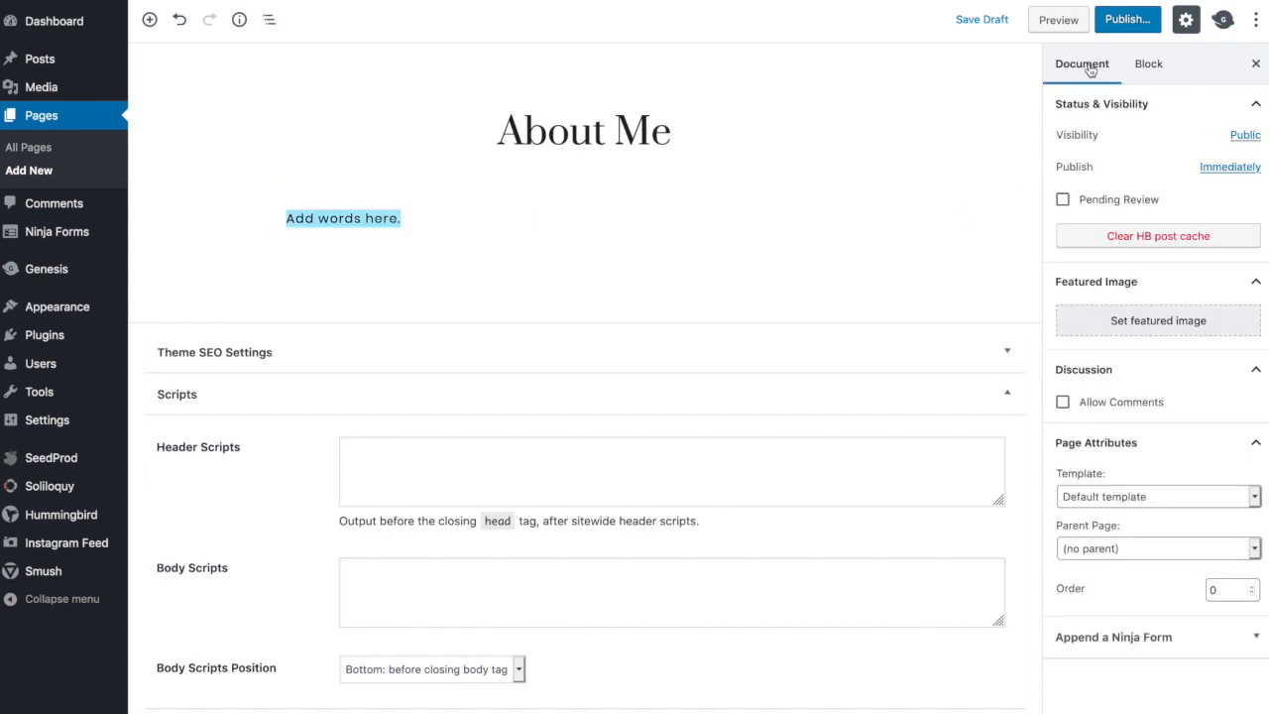
pyautogui.click(1146, 331)
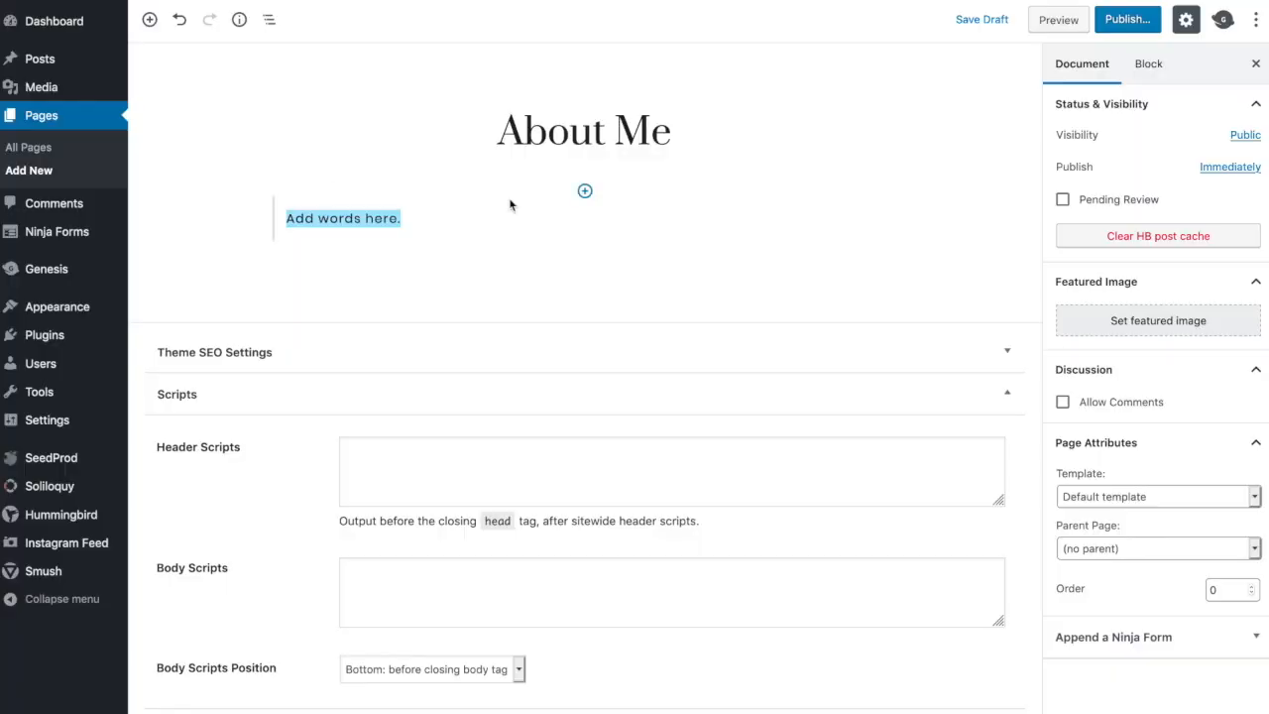
pyautogui.click(1147, 326)
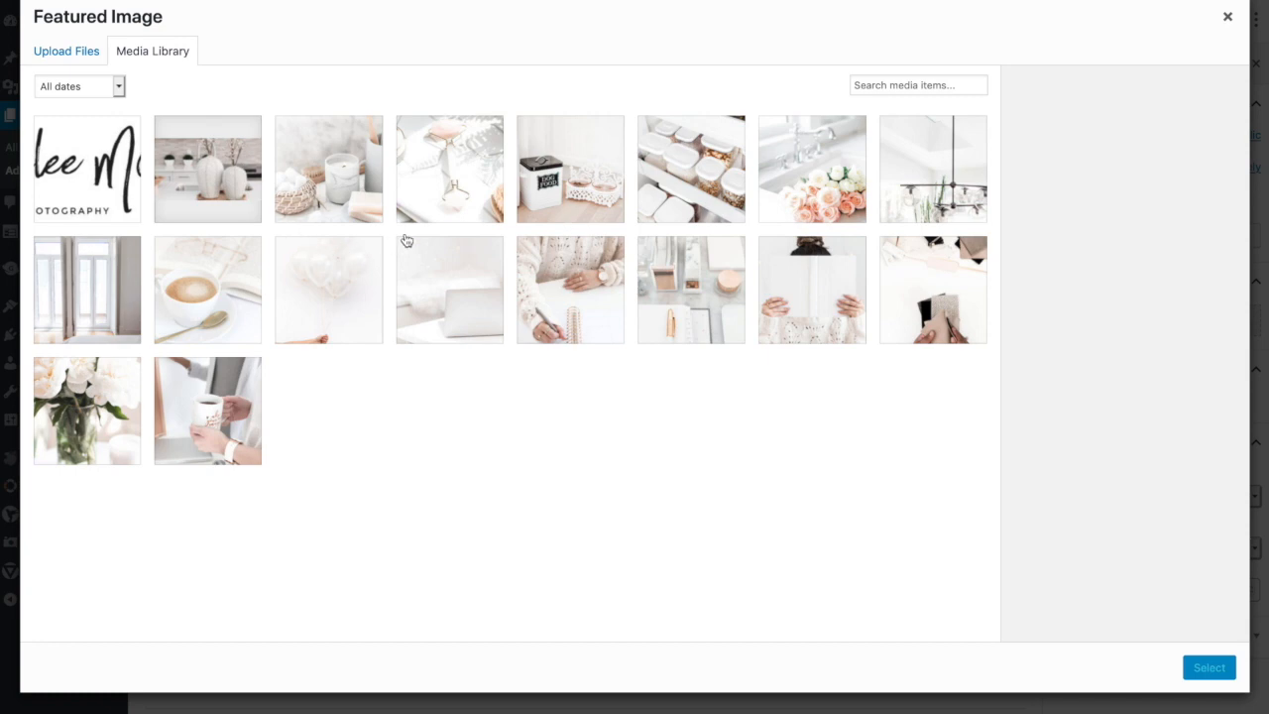
pyautogui.click(337, 192)
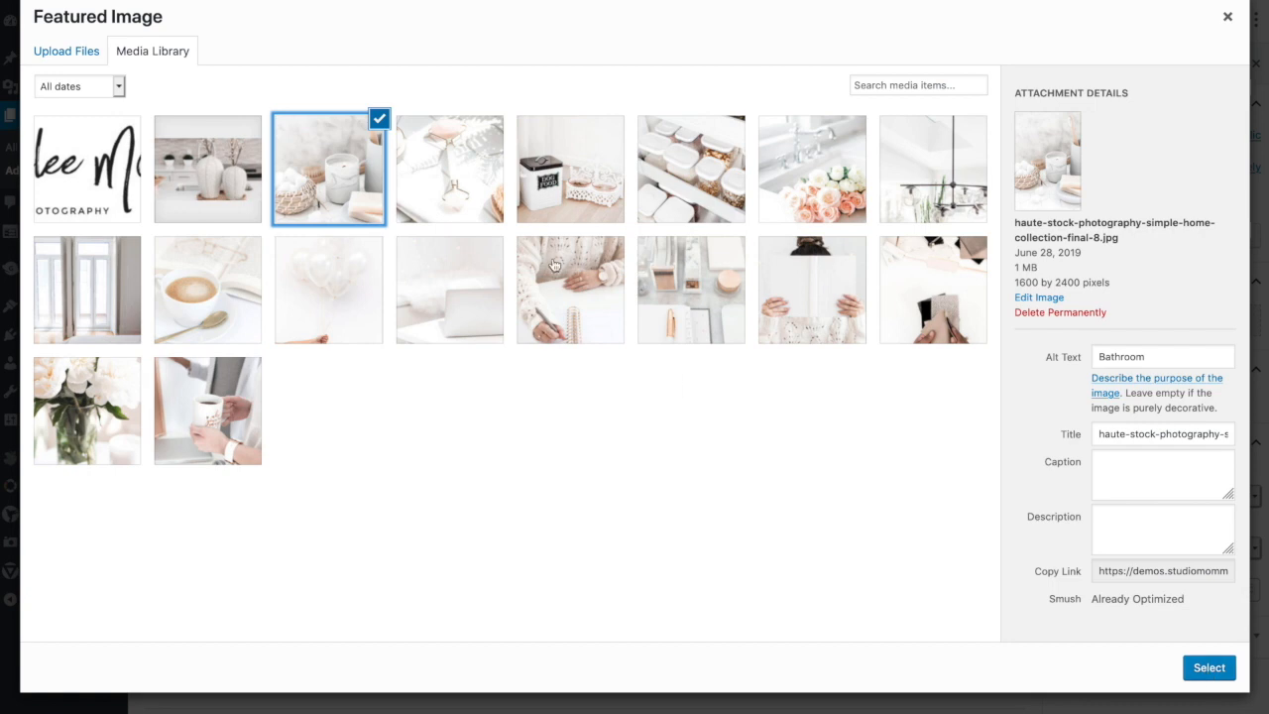
pyautogui.click(67, 50)
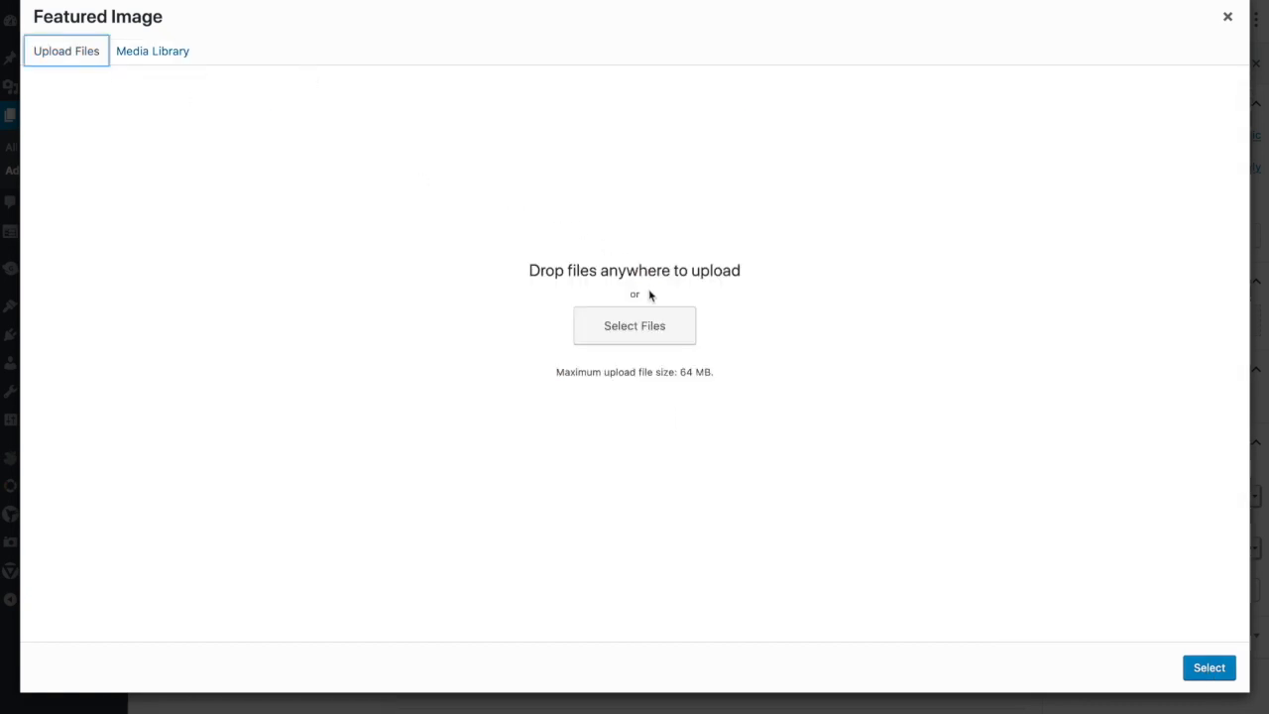
pyautogui.click(150, 53)
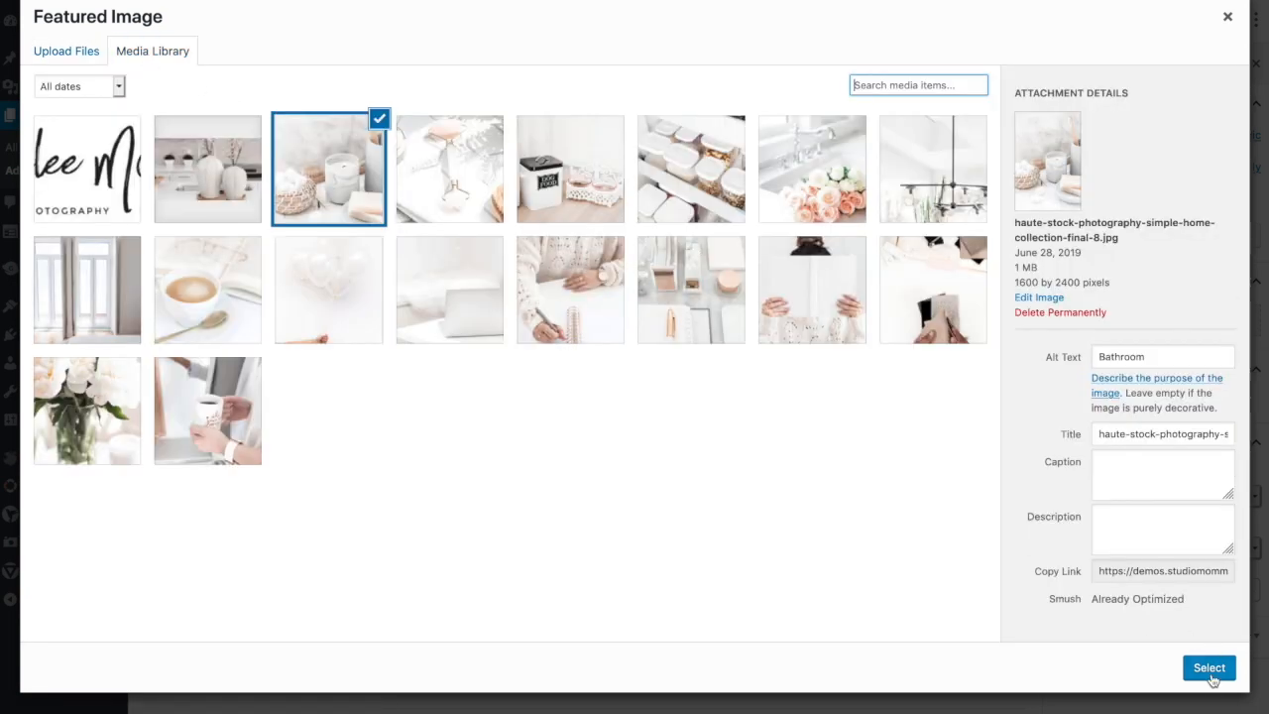
pyautogui.click(1209, 670)
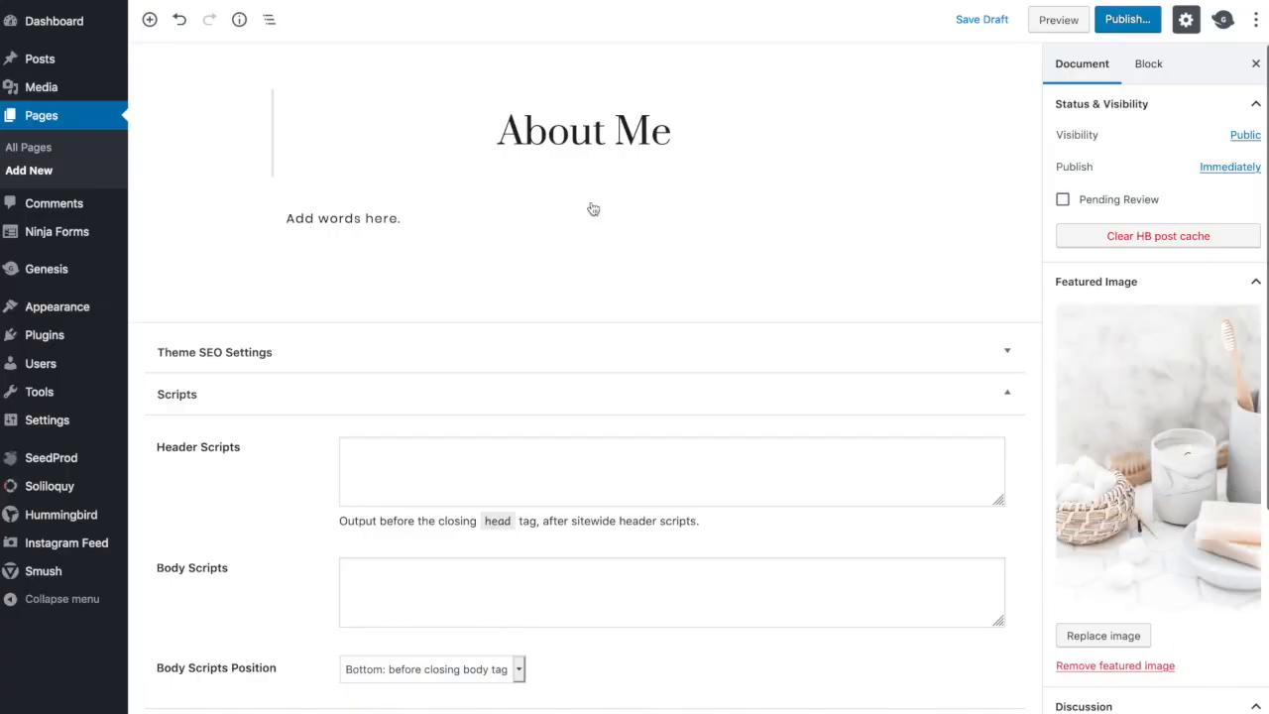
pyautogui.click(1130, 21)
pyautogui.click(1169, 26)
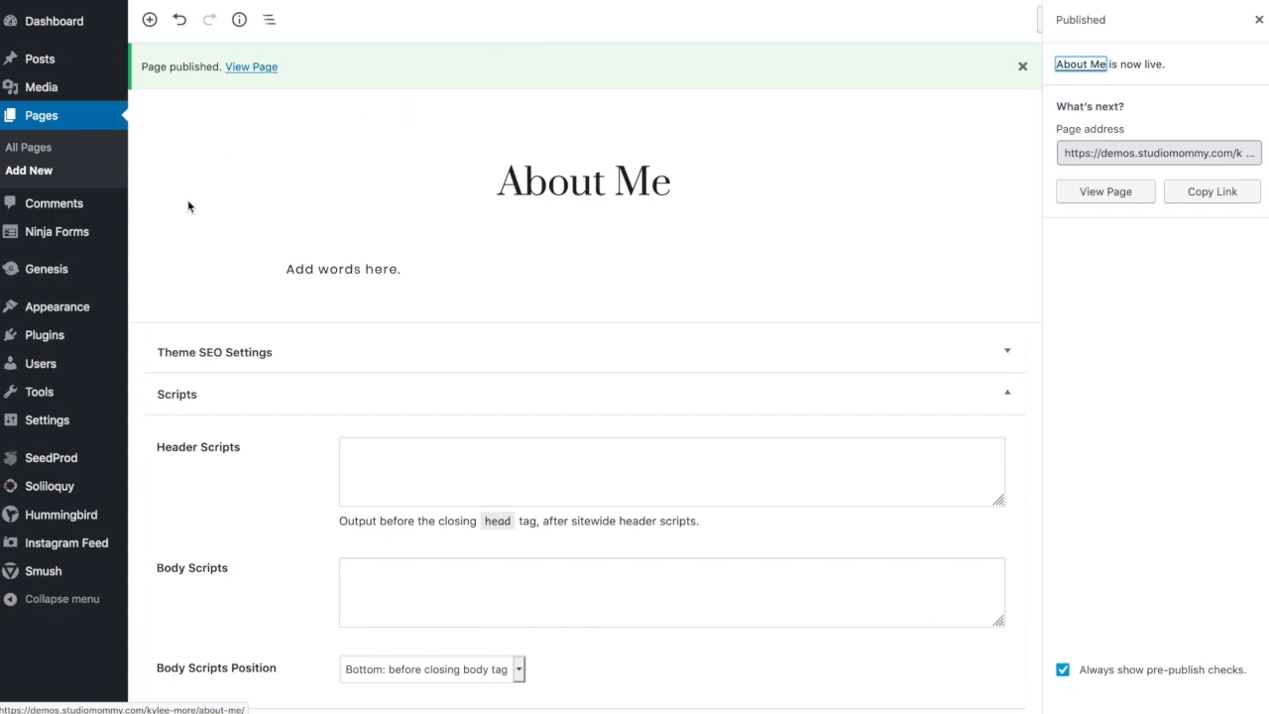
# Step: Search the plugins available for installation for "Soliloquy"
pyautogui.moveTo(49, 337)
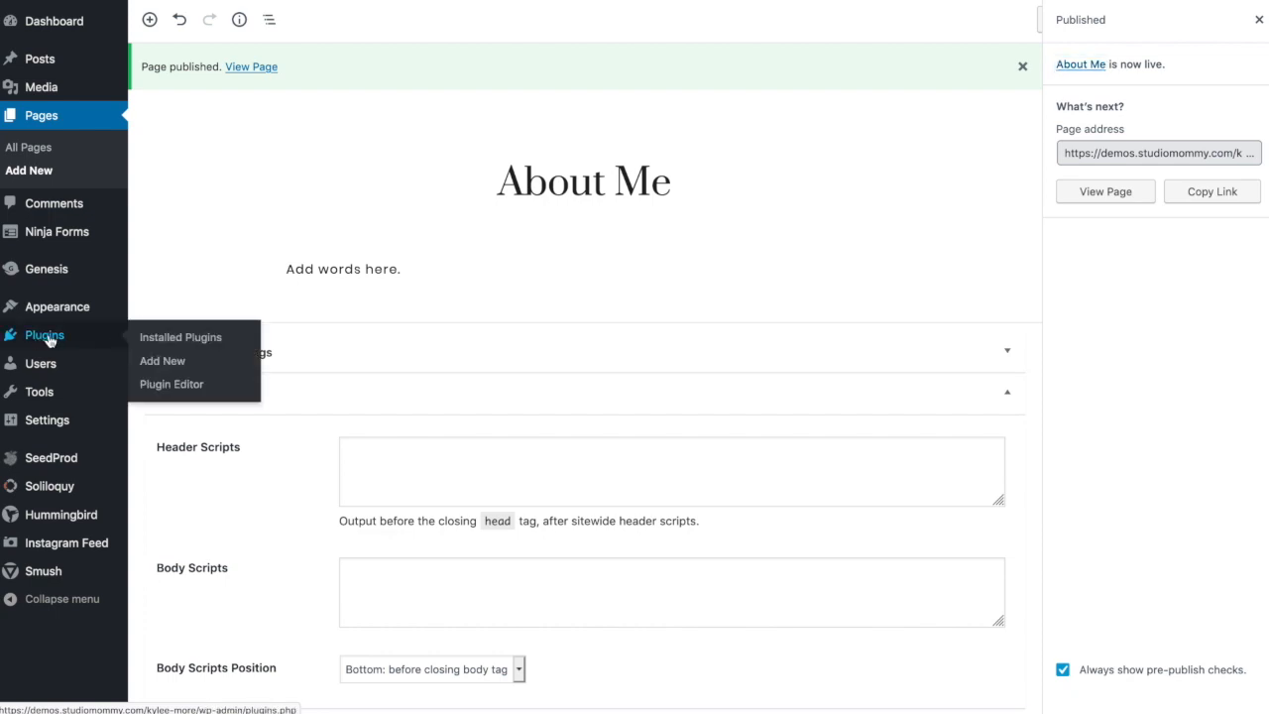
pyautogui.click(45, 336)
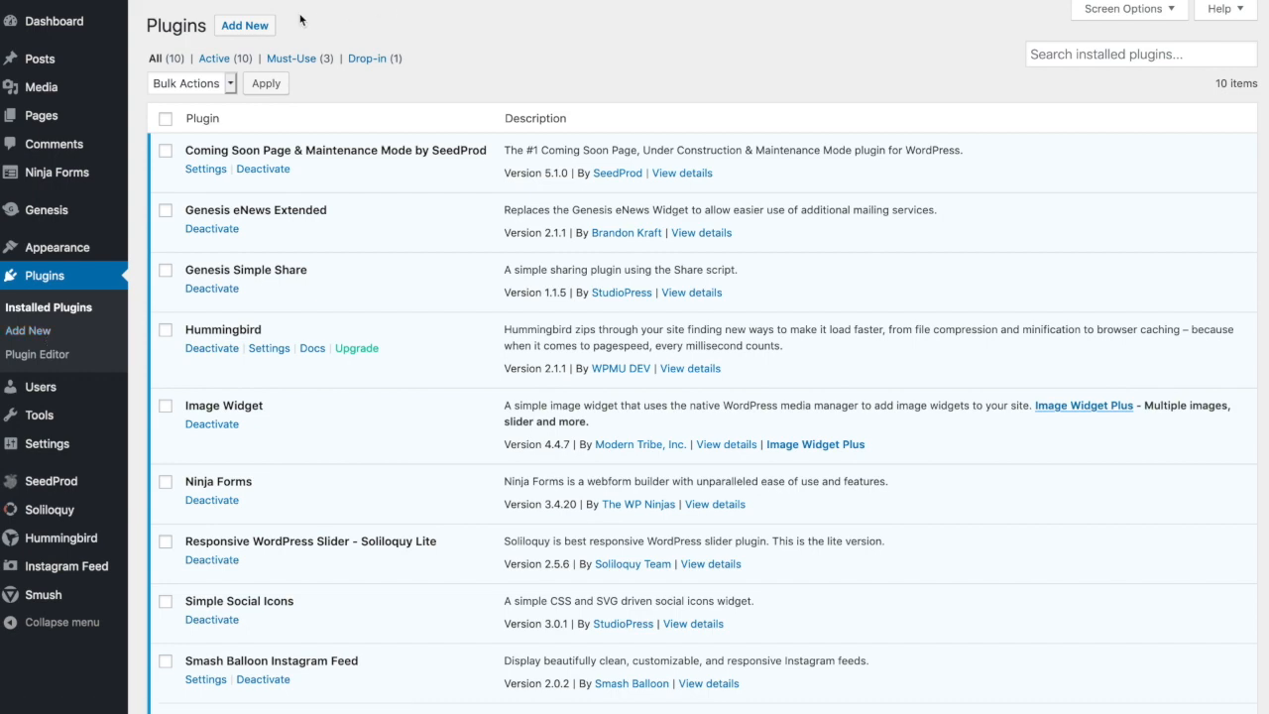
pyautogui.click(254, 33)
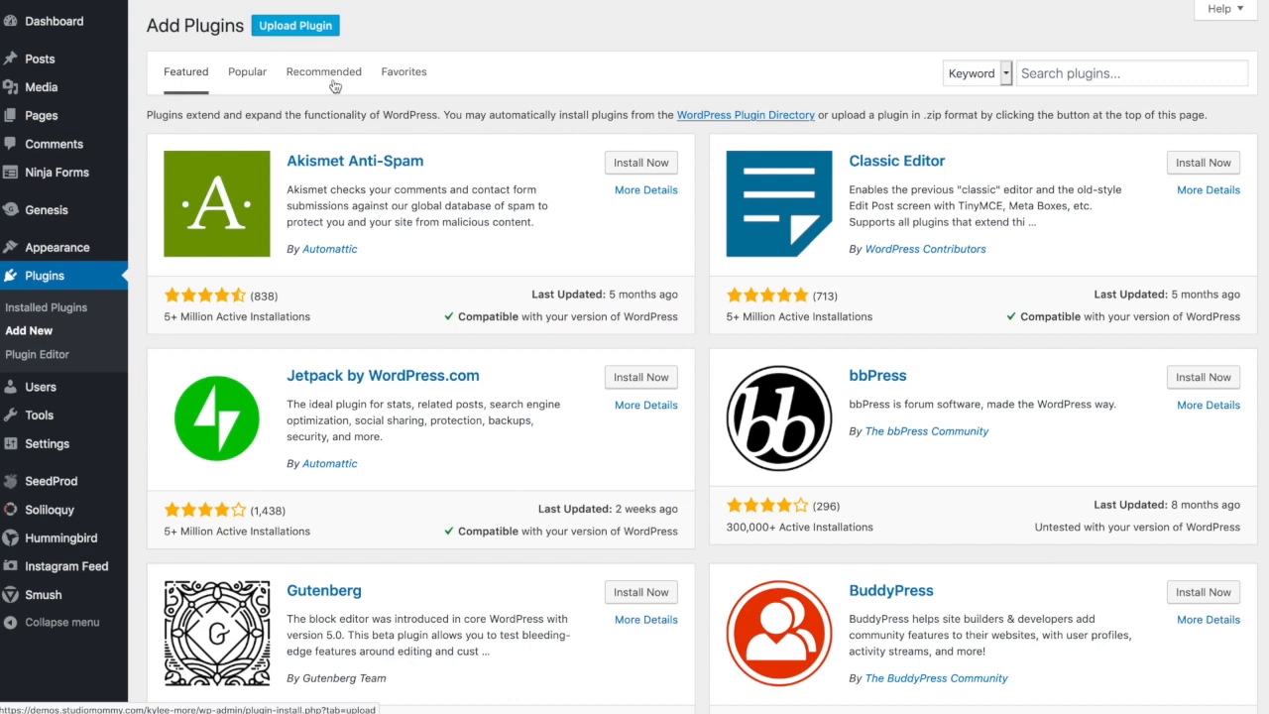
pyautogui.click(1075, 73)
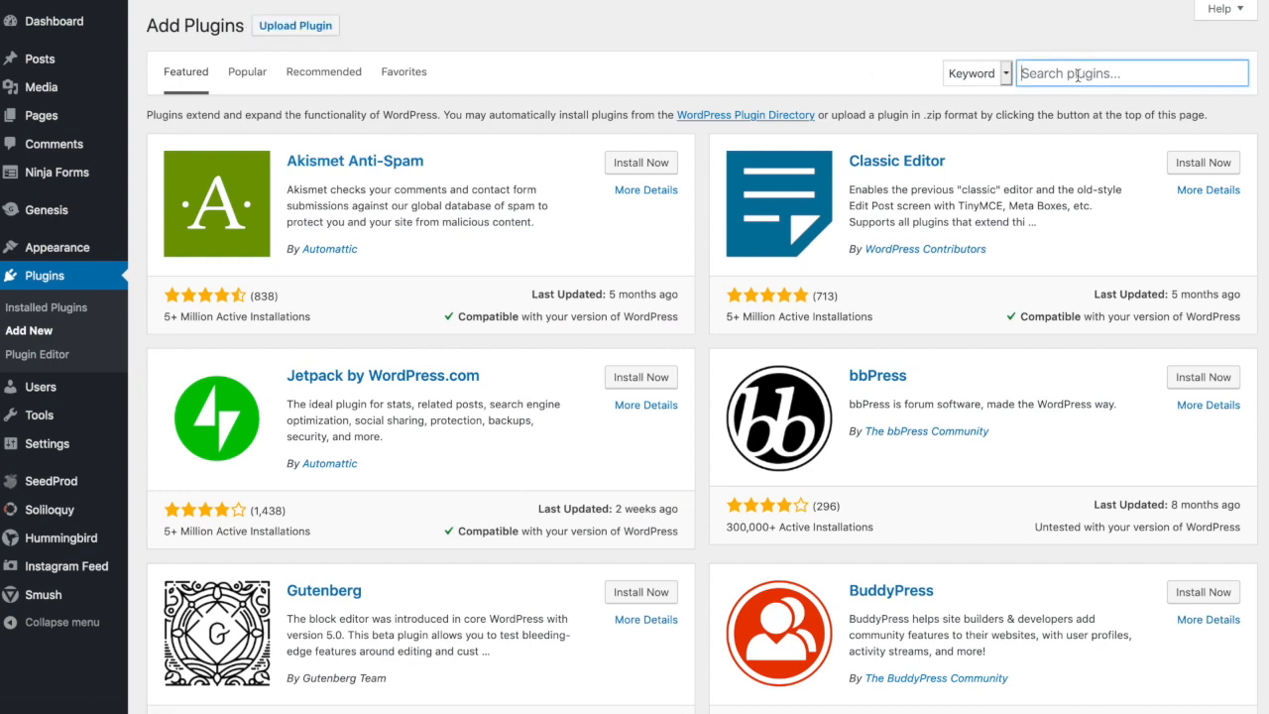
pyautogui.write('Soliloquy')
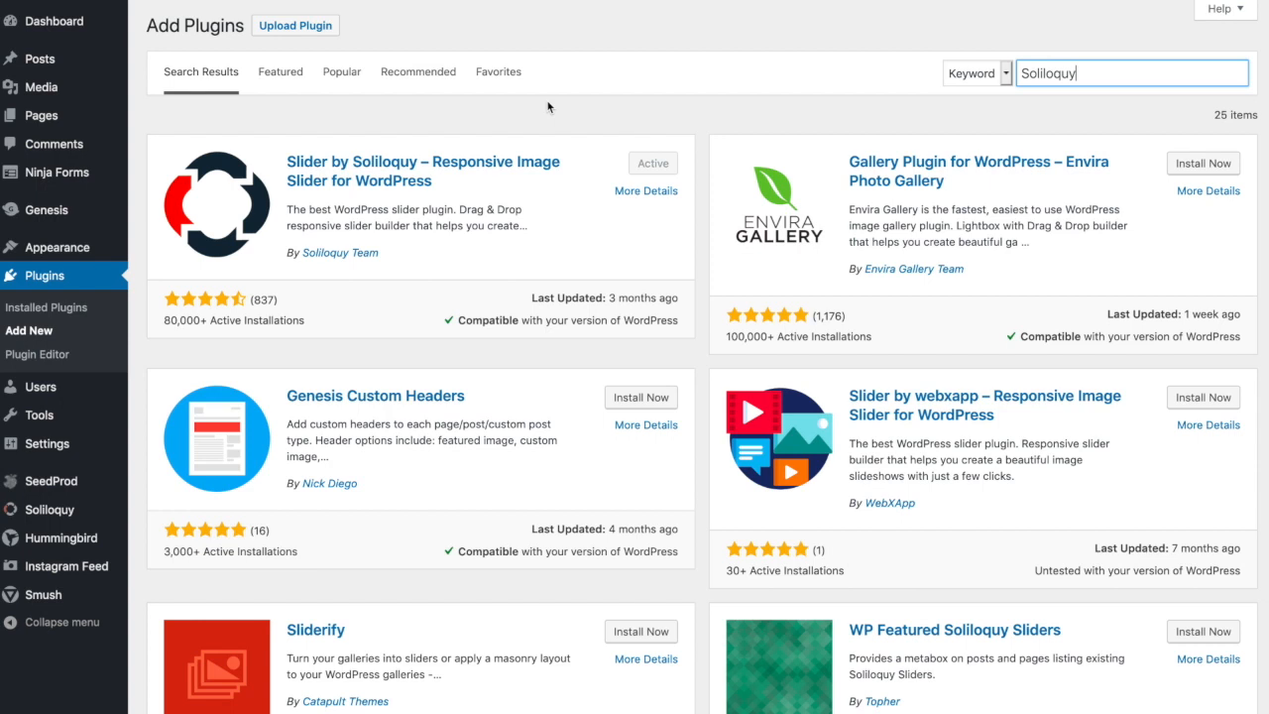
# Step: Switch to the Kylee More support page and open its homepage setup tutorial
pyautogui.click(148, 129)
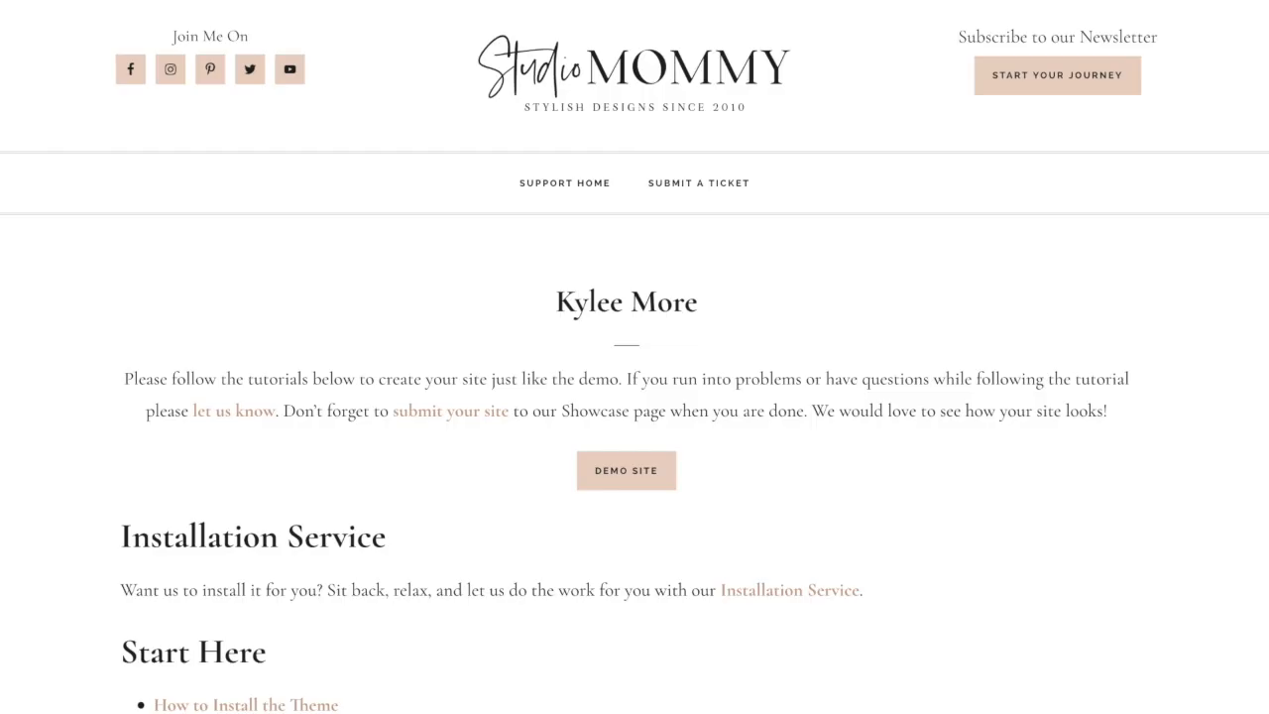
pyautogui.scroll(-6, 449, 380)
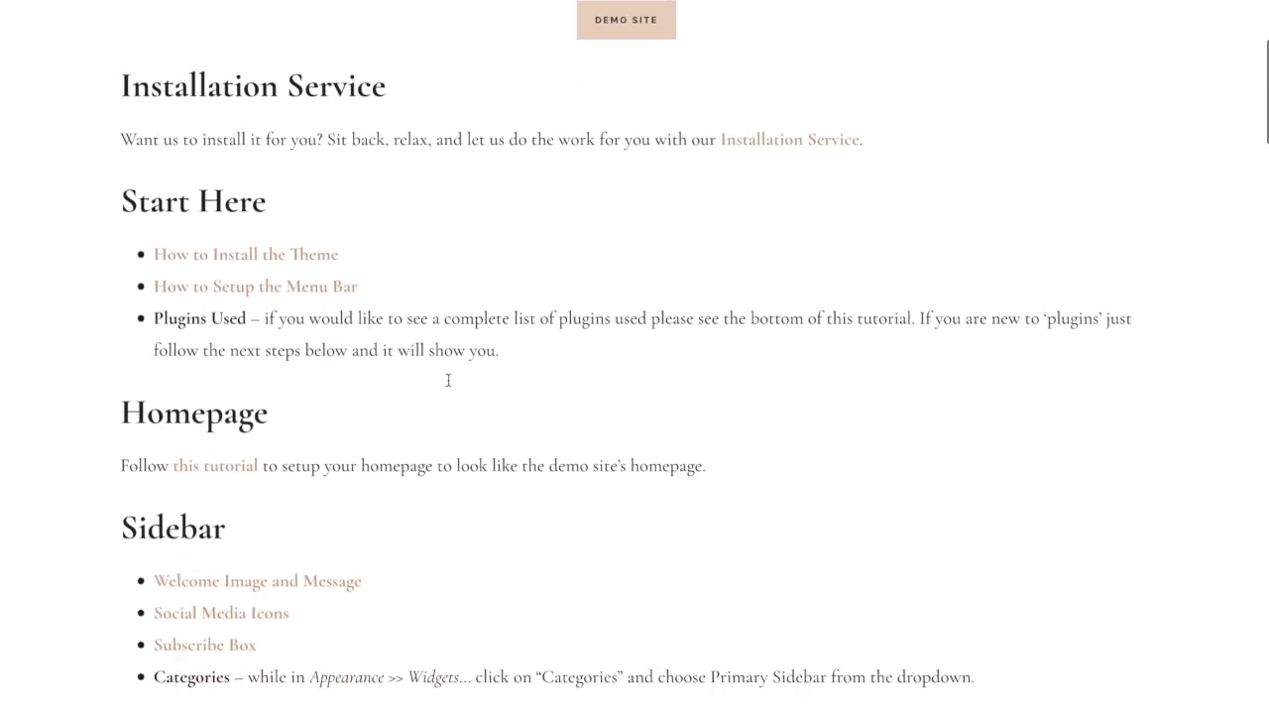
pyautogui.scroll(-2, 448, 379)
pyautogui.scroll(1, 447, 382)
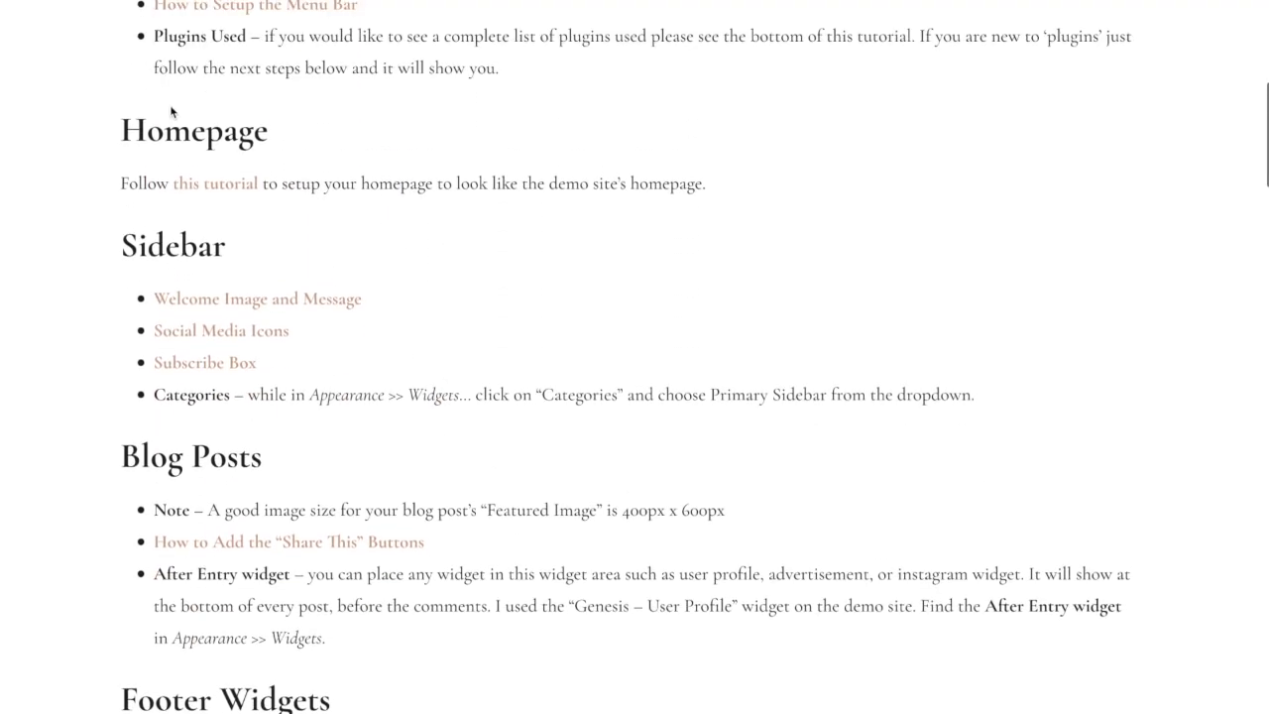
pyautogui.click(209, 189)
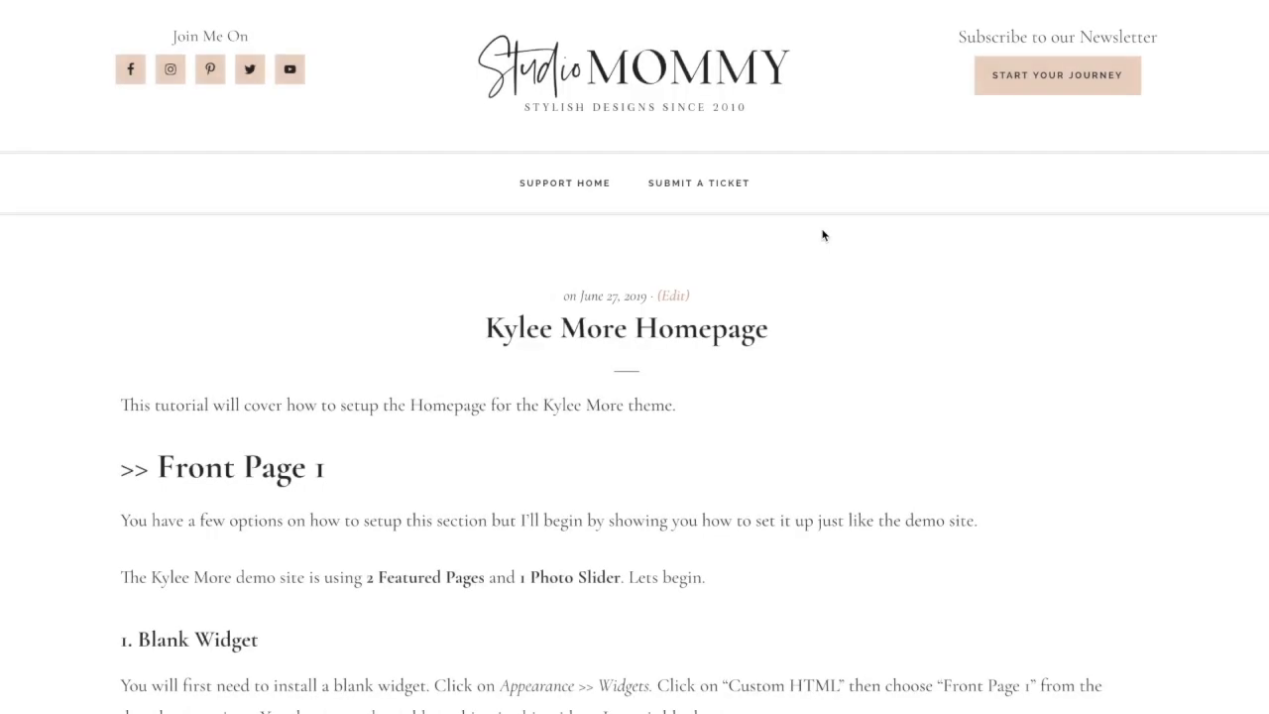
# Step: Examine the tutorial's Front Page 1 instructions for the blank widget and the Featured Page widget
pyautogui.scroll(-3, 796, 443)
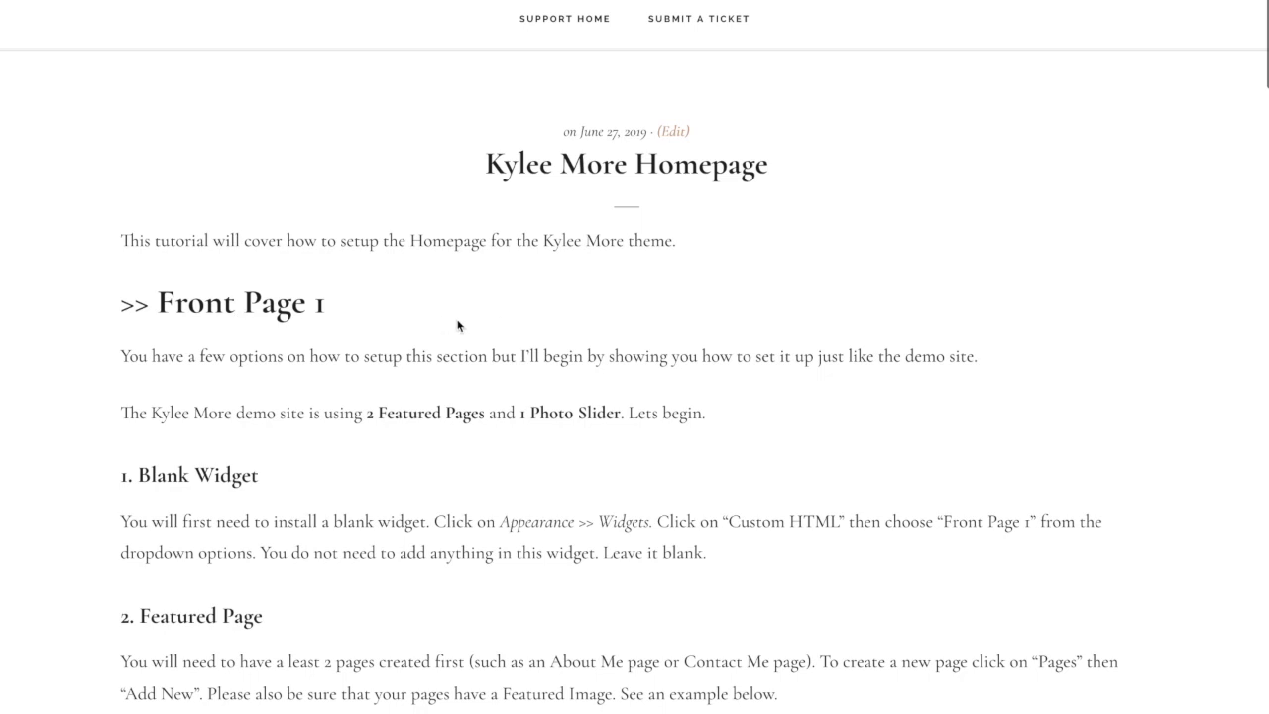
pyautogui.scroll(-1, 457, 327)
pyautogui.scroll(-1, 467, 274)
pyautogui.scroll(-1, 467, 274)
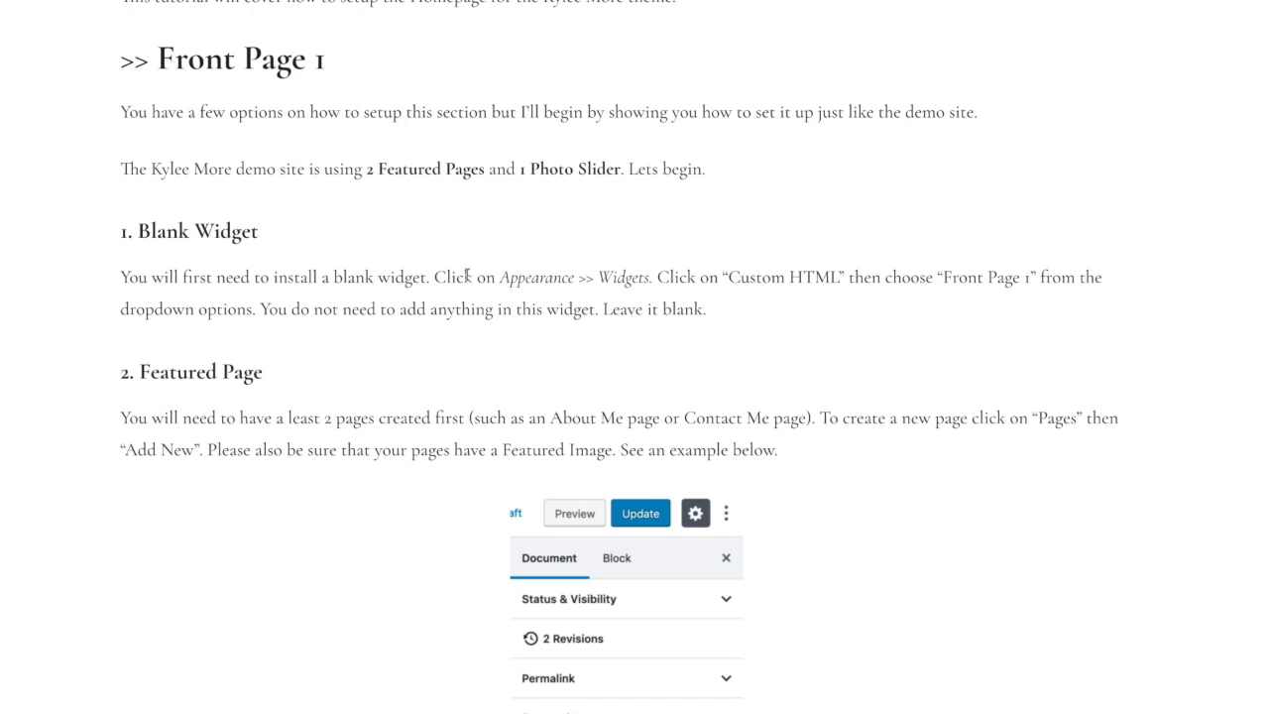
pyautogui.scroll(-3, 451, 432)
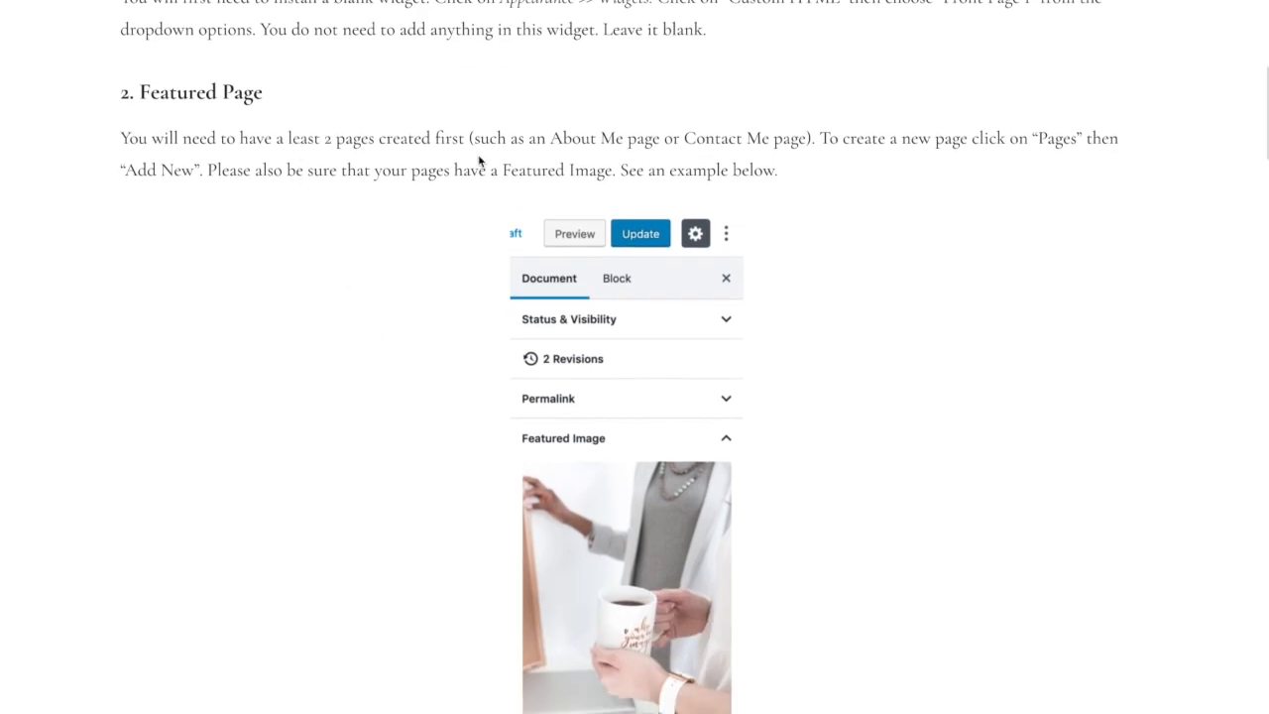
pyautogui.scroll(-5, 478, 161)
pyautogui.scroll(-7, 478, 161)
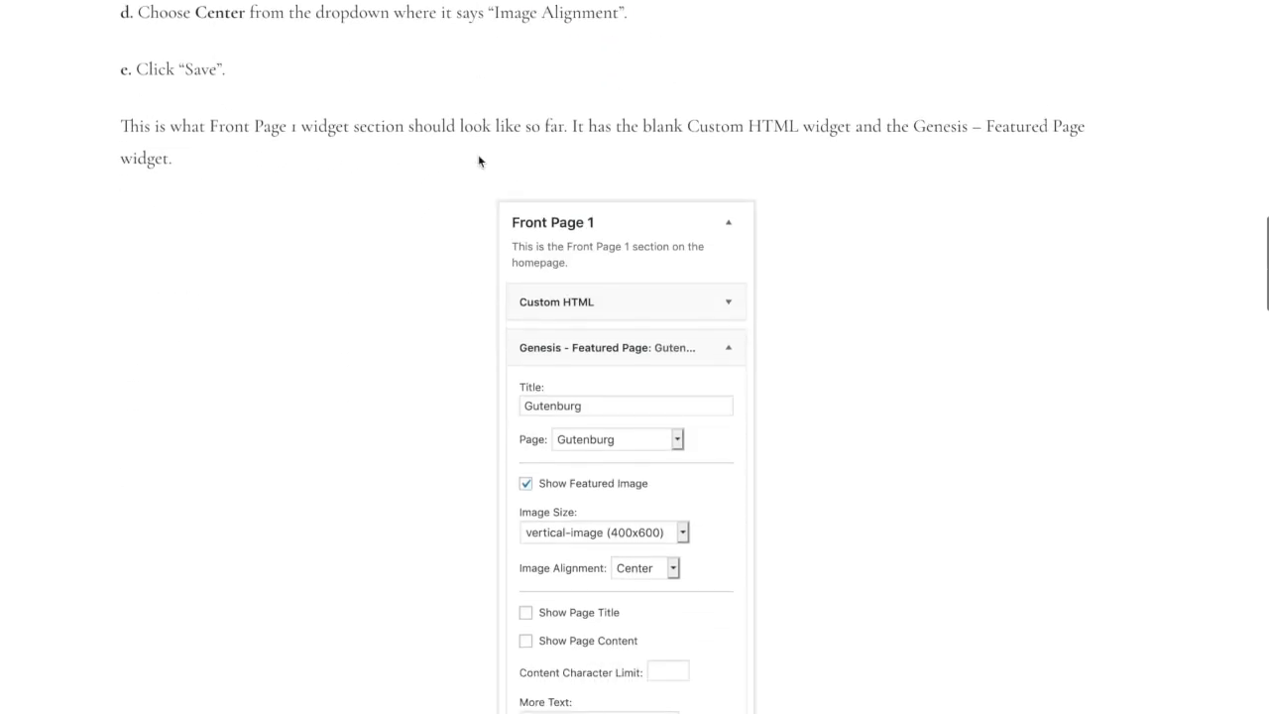
pyautogui.scroll(1, 412, 285)
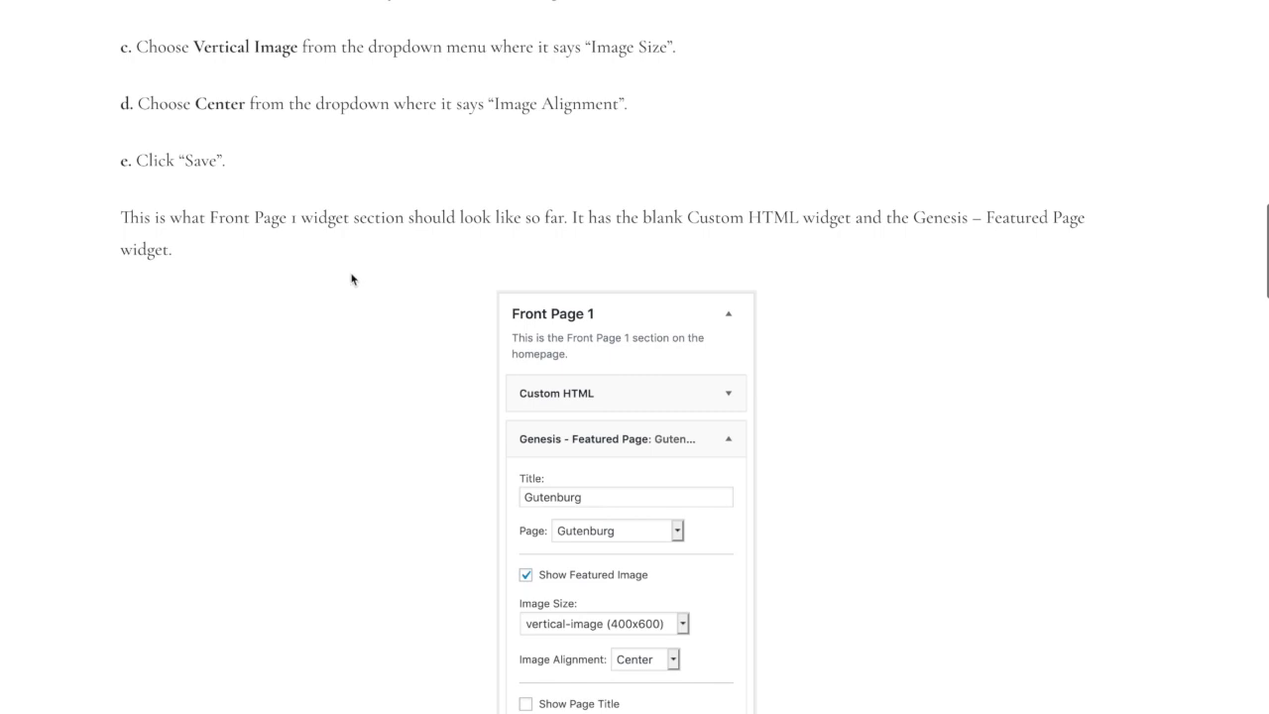
pyautogui.scroll(2, 354, 279)
pyautogui.scroll(2, 354, 277)
pyautogui.scroll(-1, 354, 277)
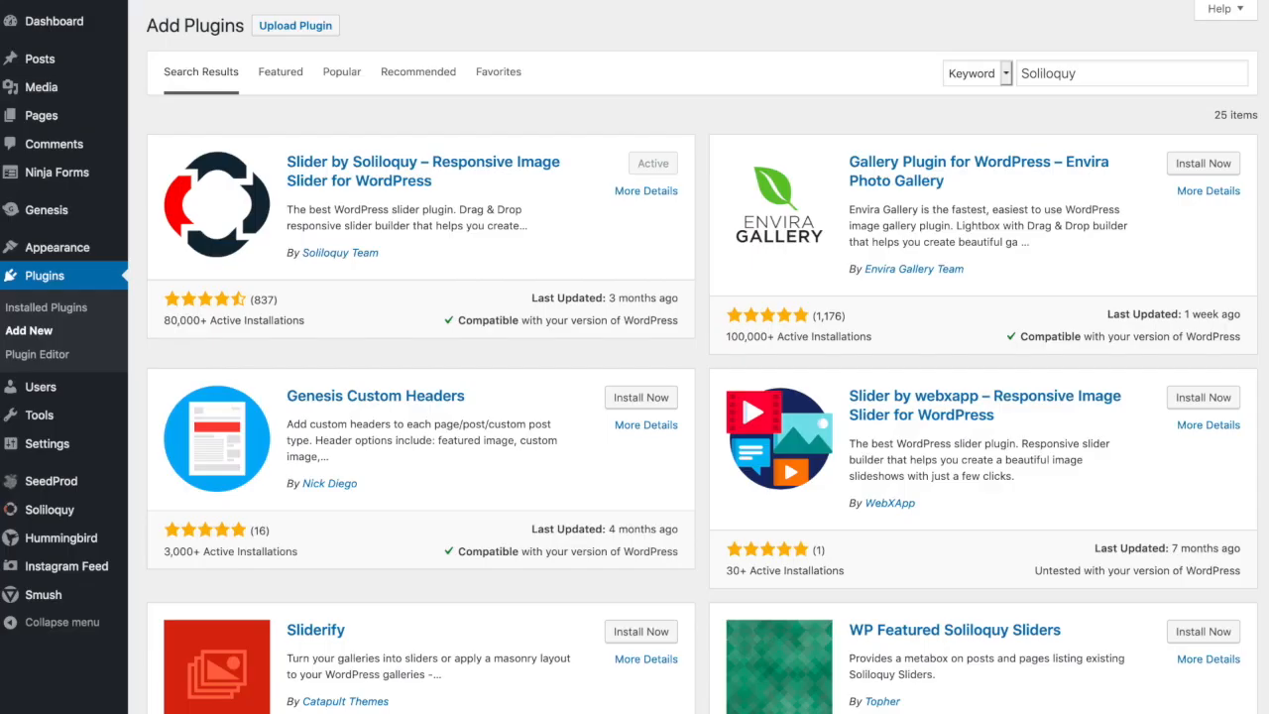
# Step: Switch back to the WordPress admin, open the site's widget management page, and check the tutorial's Featured Page widget instructions
pyautogui.moveTo(81, 253)
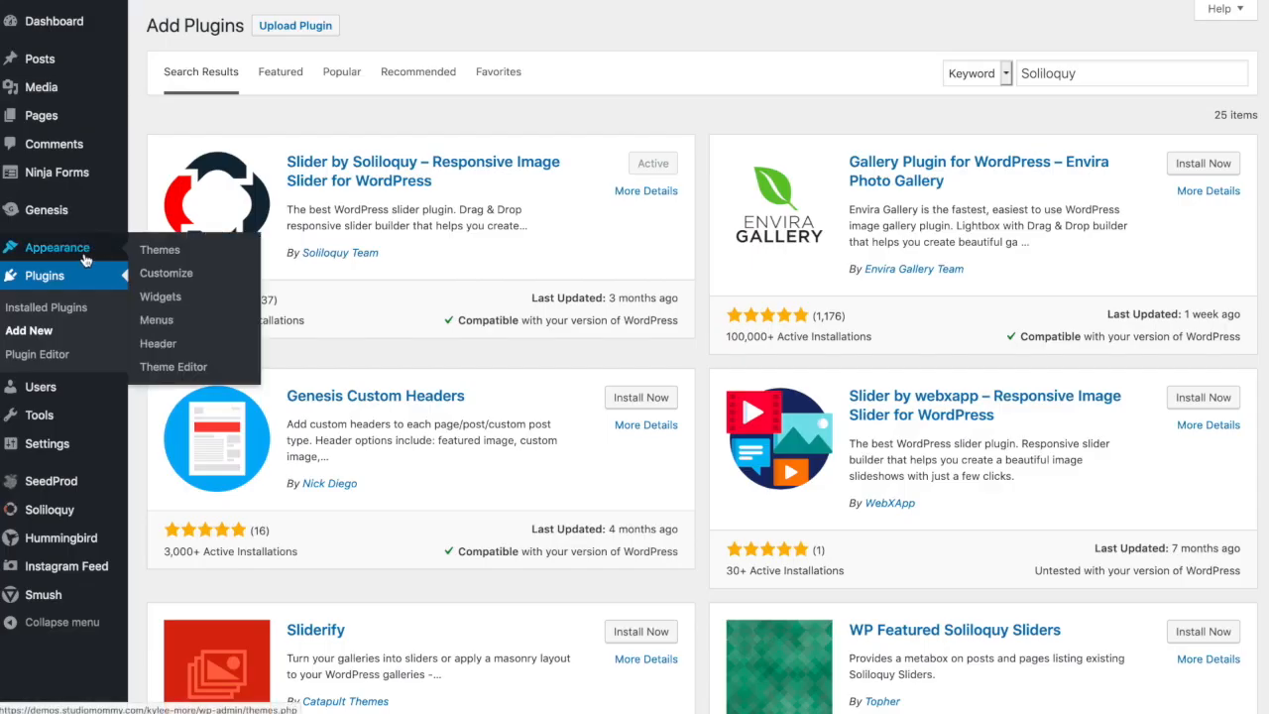
pyautogui.click(161, 297)
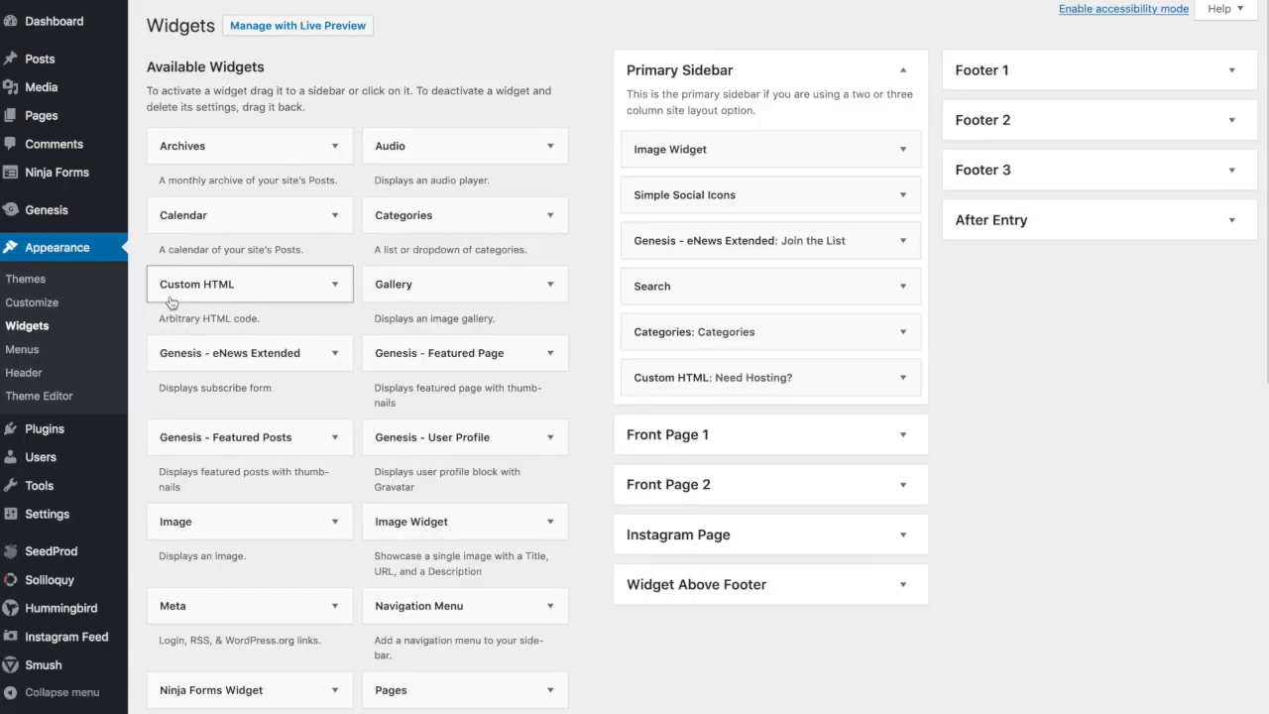
pyautogui.scroll(-1, 576, 38)
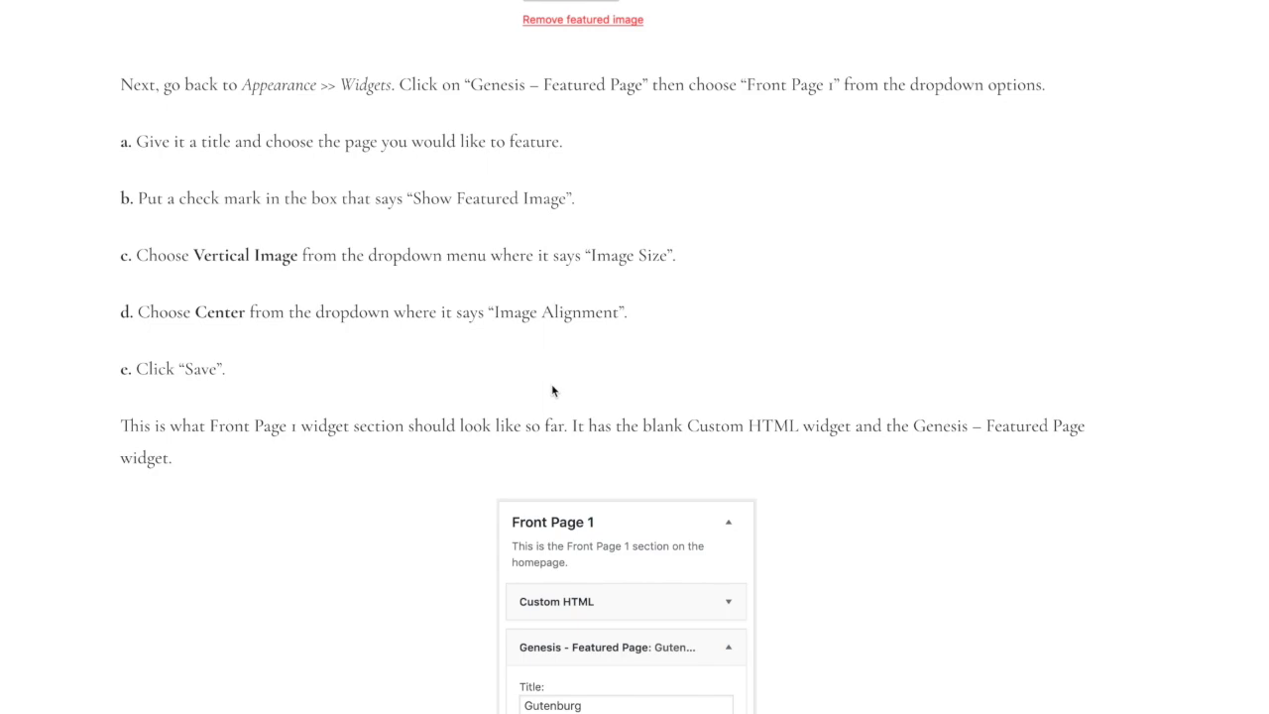
pyautogui.scroll(10, 553, 391)
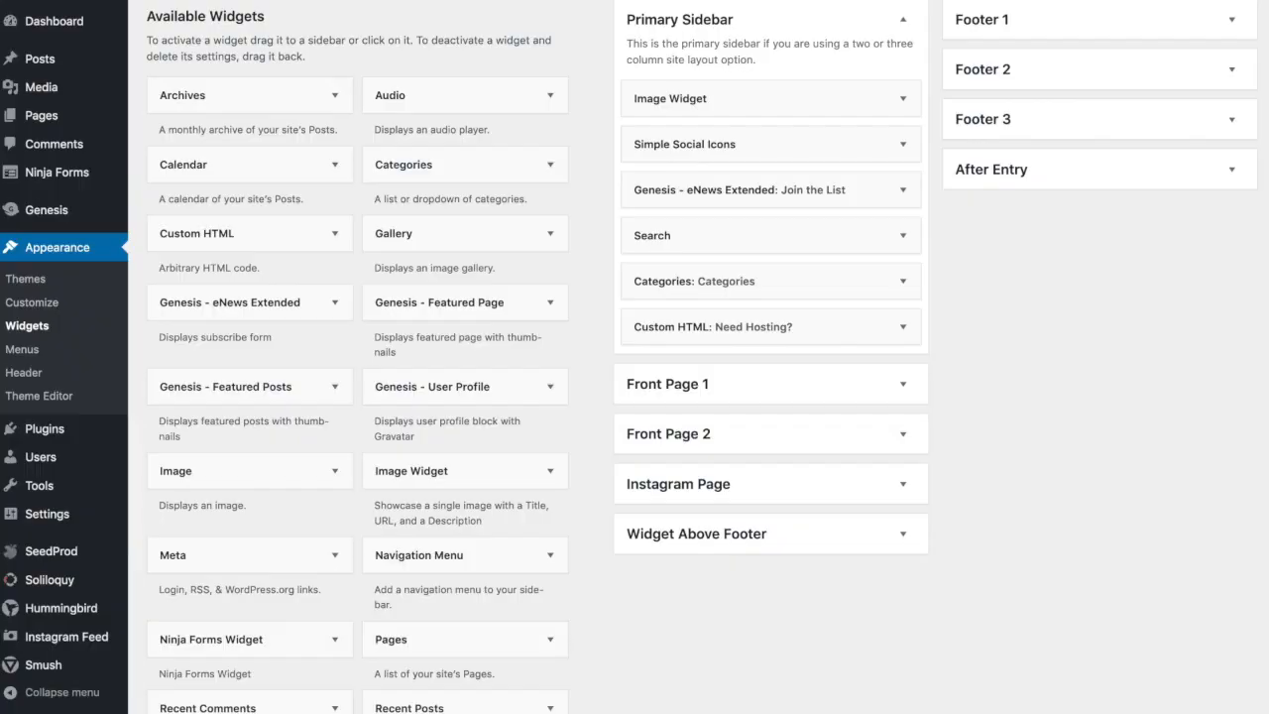
# Step: Add a Custom HTML widget to Front Page 1, leave it blank and close it
pyautogui.click(205, 231)
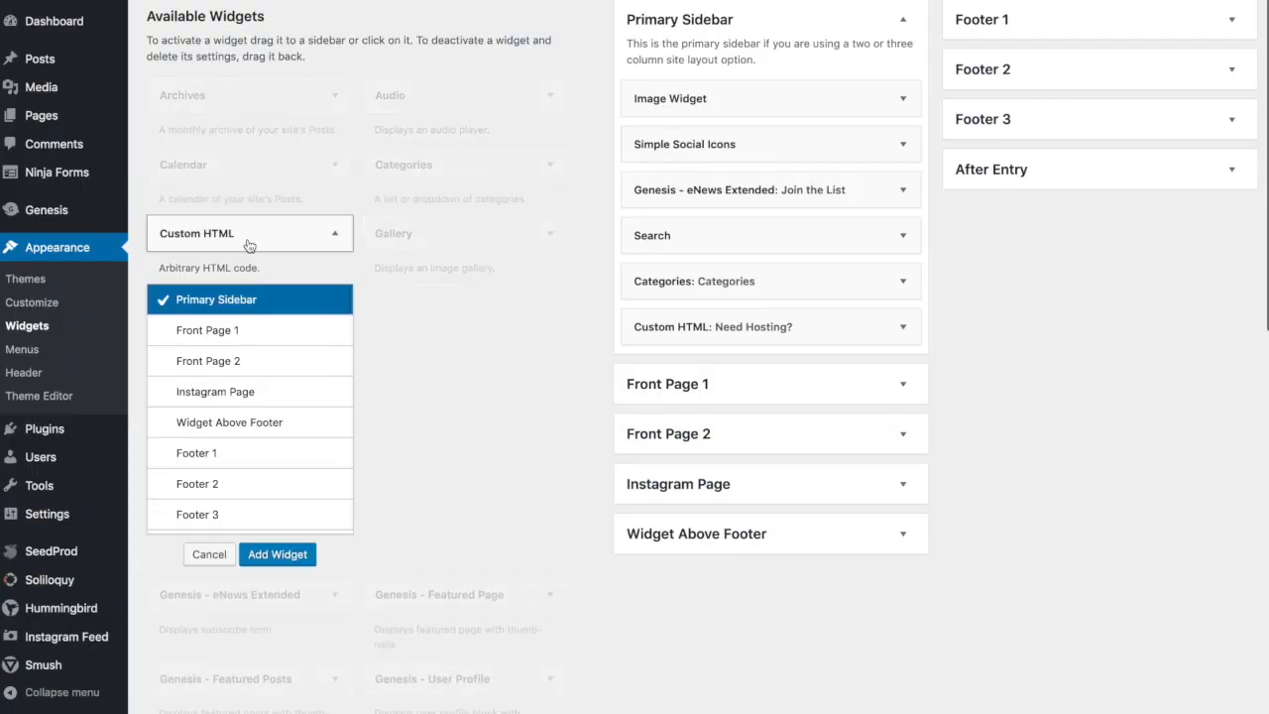
pyautogui.click(211, 342)
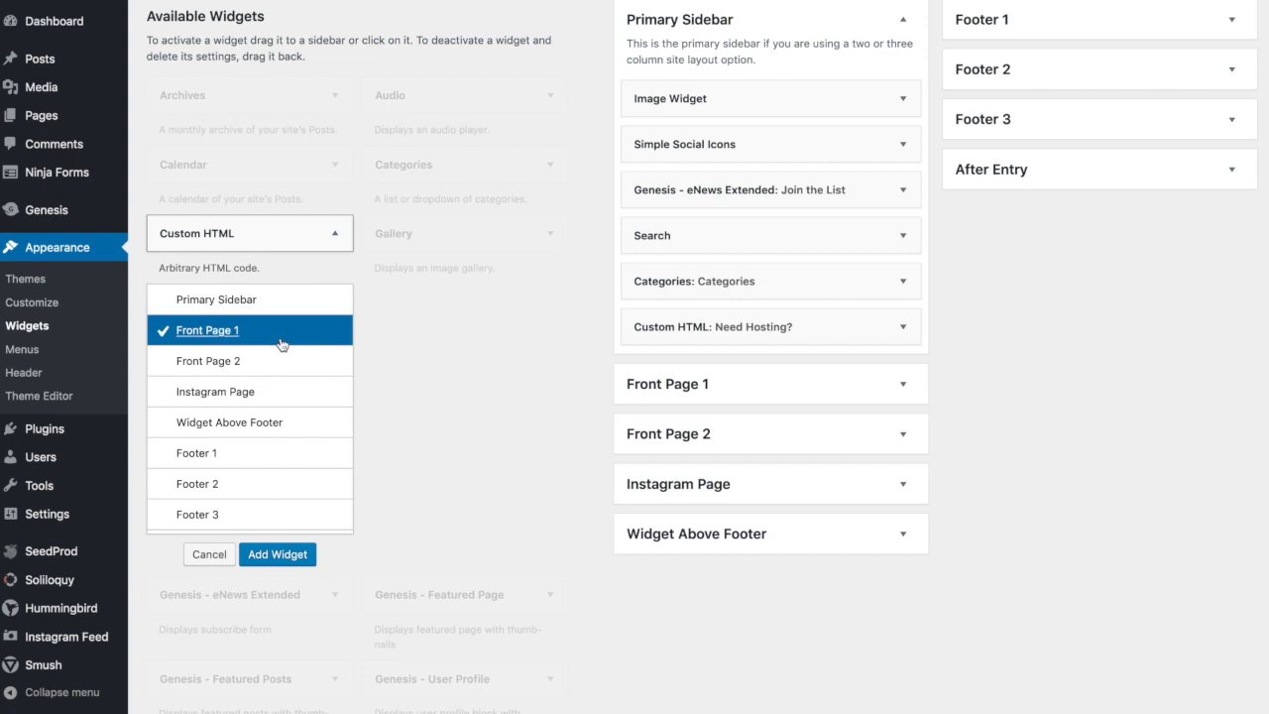
pyautogui.click(278, 554)
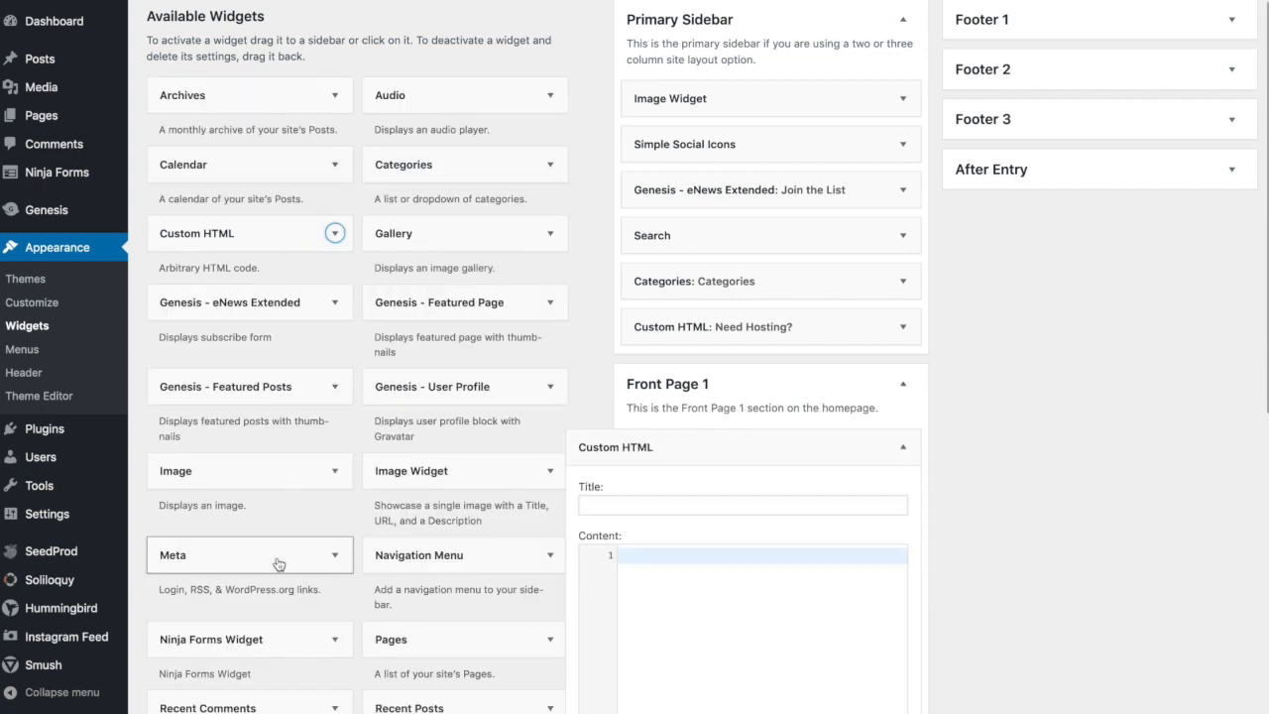
pyautogui.scroll(-1, 857, 550)
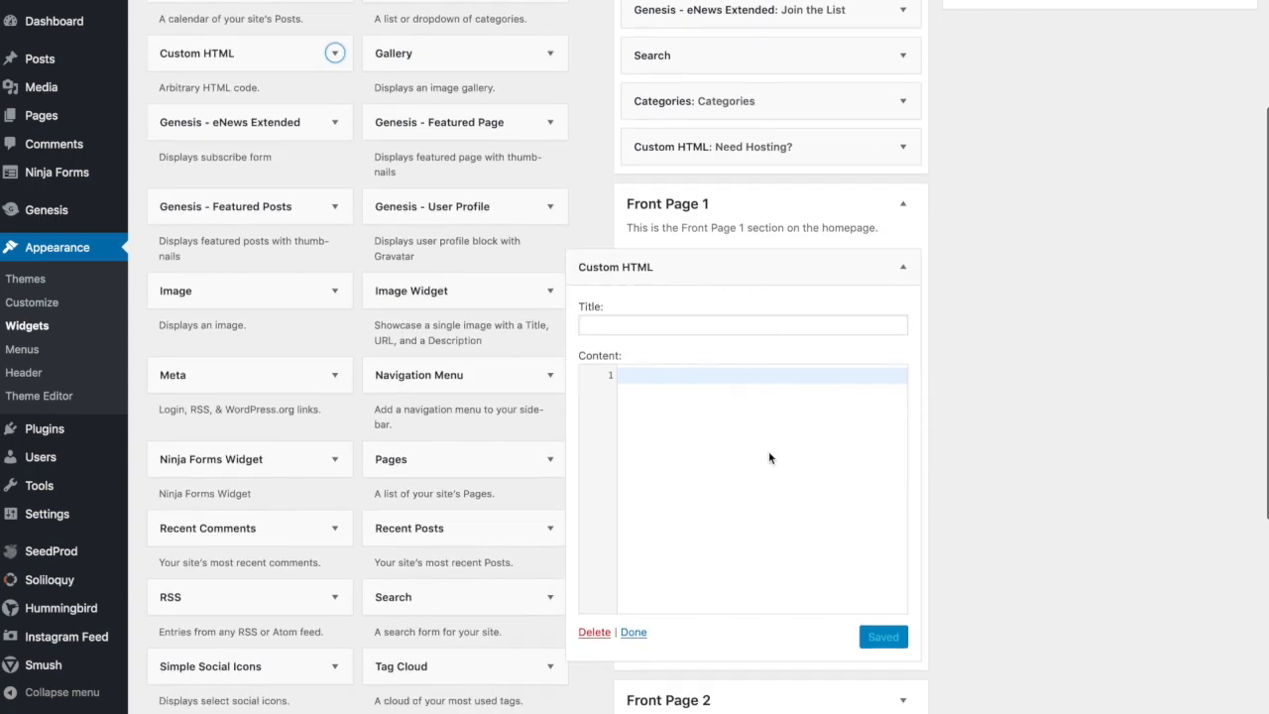
pyautogui.click(634, 633)
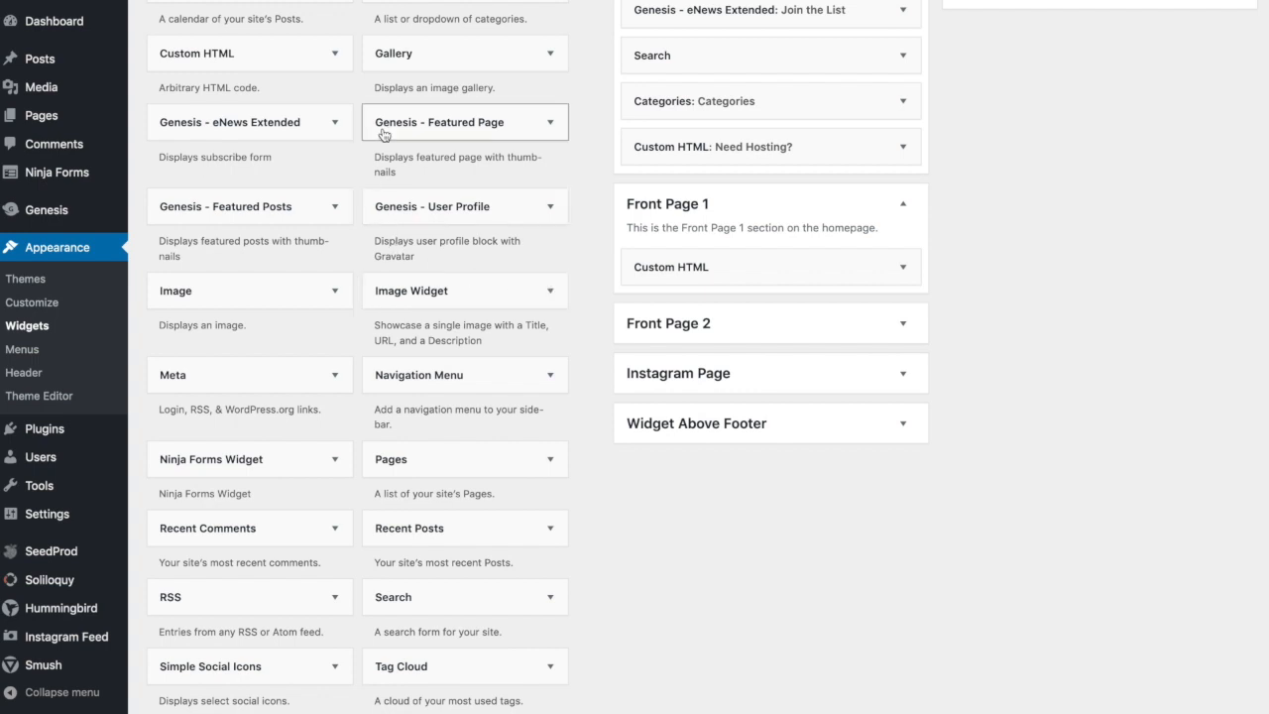
# Step: Add a Genesis - Featured Page widget to Front Page 1 with the title "About Me" and the About Me page selected
pyautogui.click(477, 135)
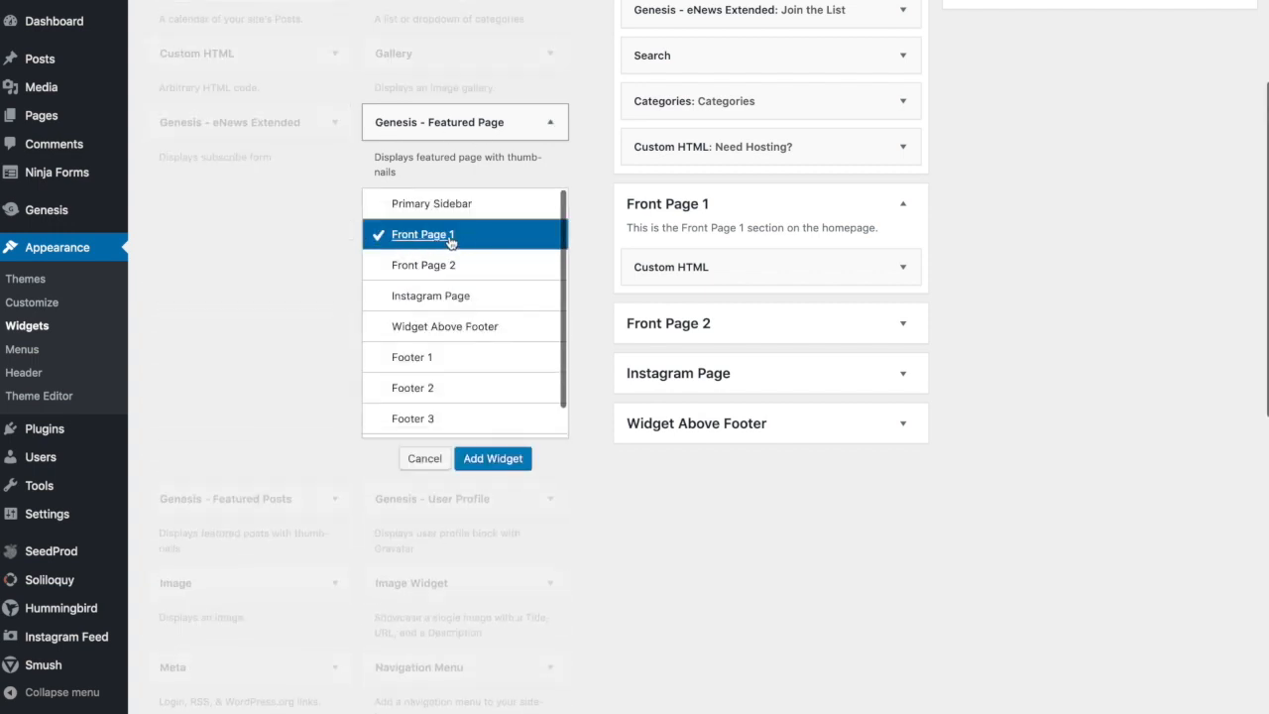
pyautogui.click(493, 459)
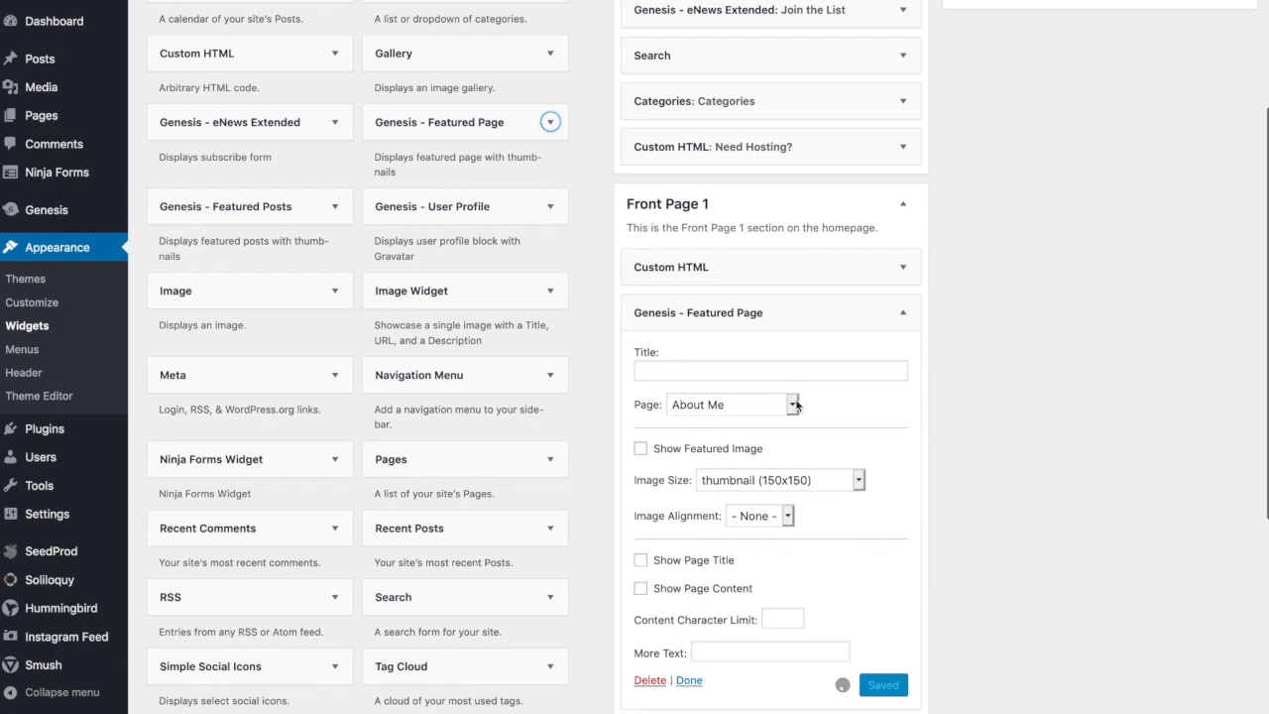
pyautogui.click(741, 372)
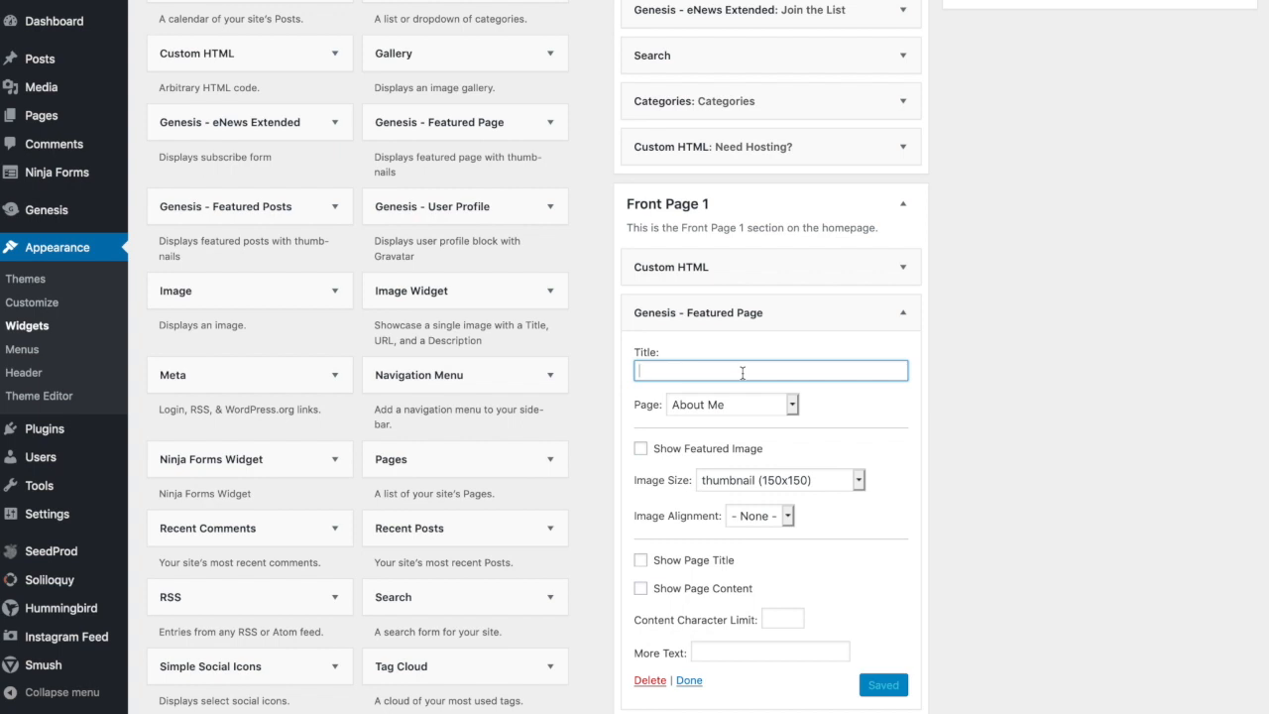
pyautogui.write('A')
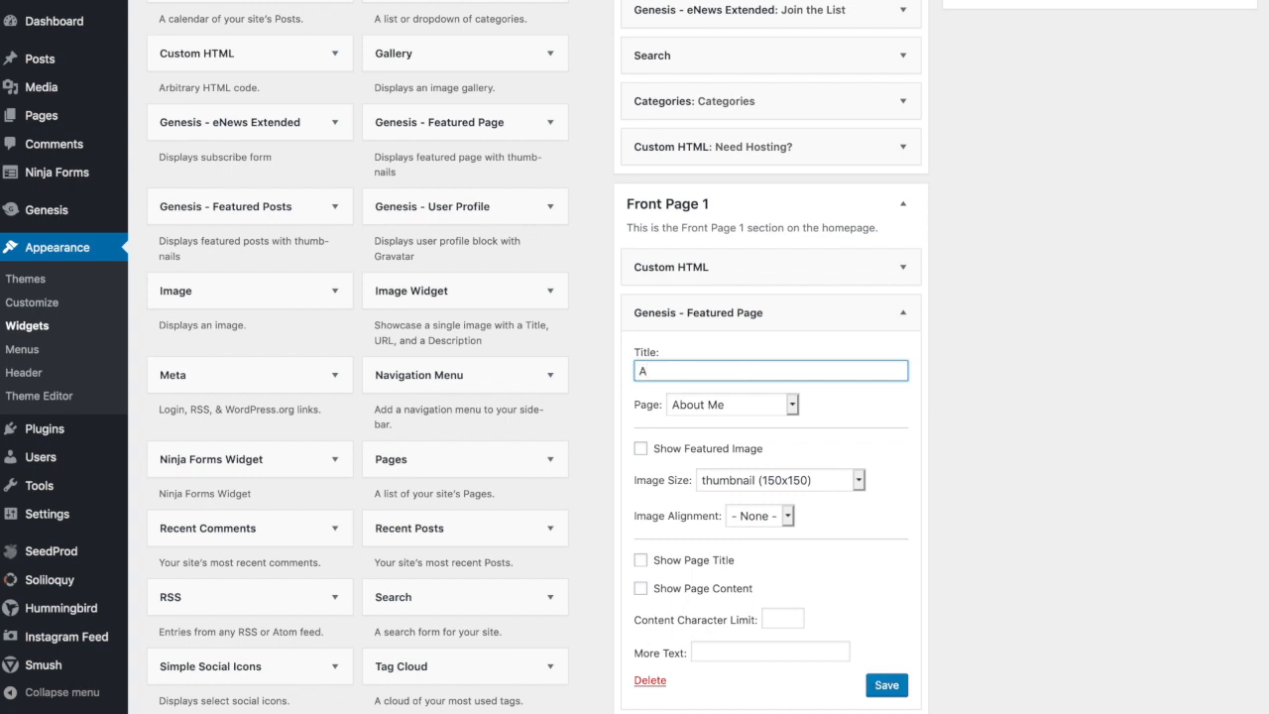
pyautogui.write('bout Me')
pyautogui.click(694, 405)
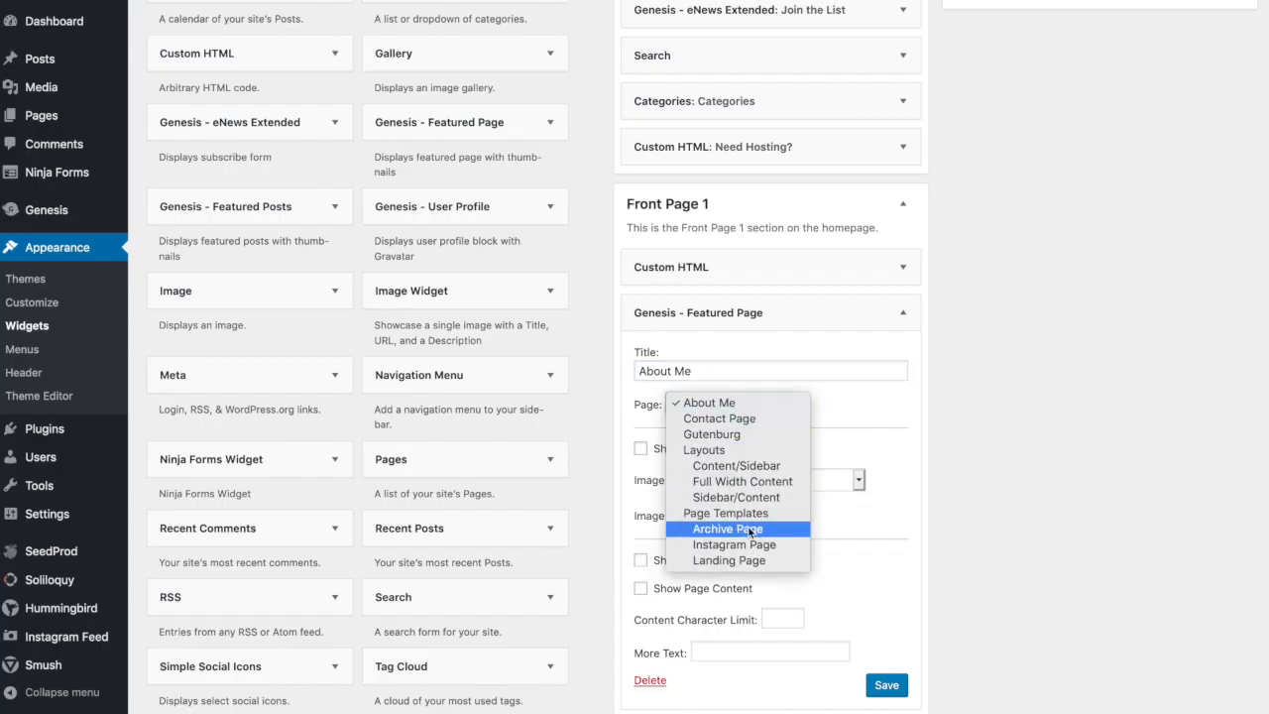
pyautogui.click(709, 402)
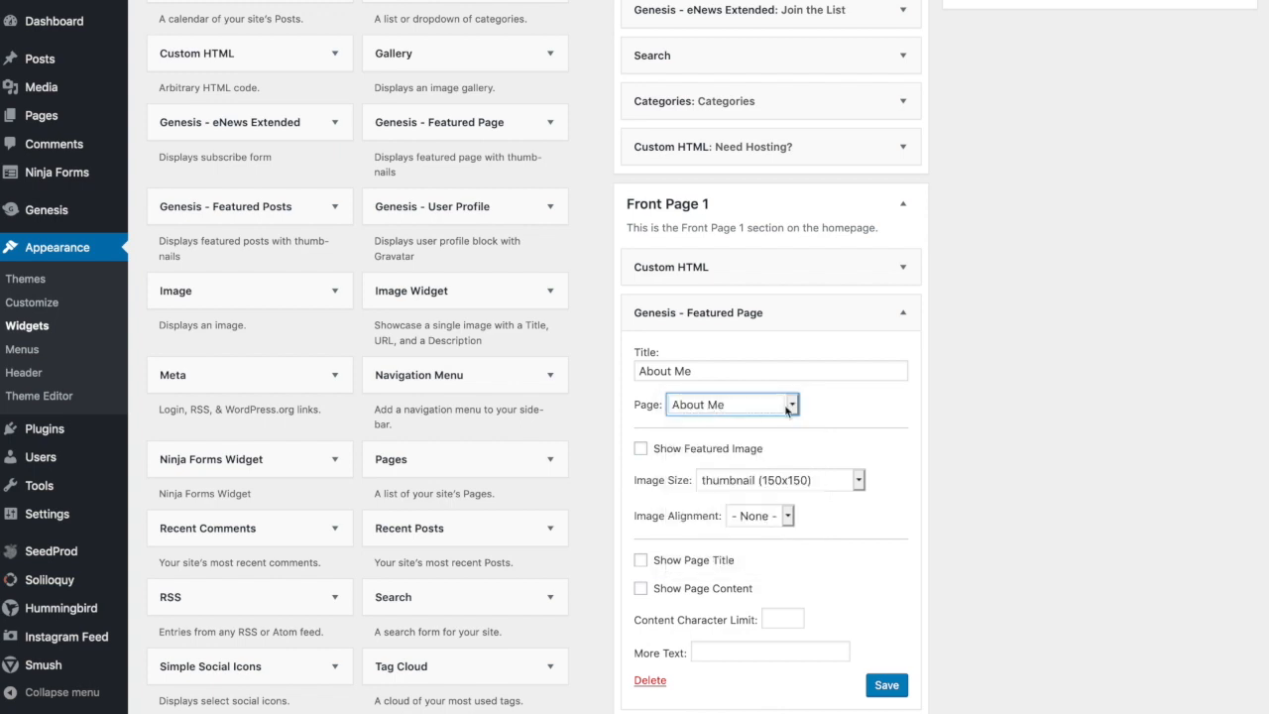
# Step: Show the featured image in the About Me widget as vertical-image (400x600) with Center alignment, and save the widget
pyautogui.scroll(-2, 753, 401)
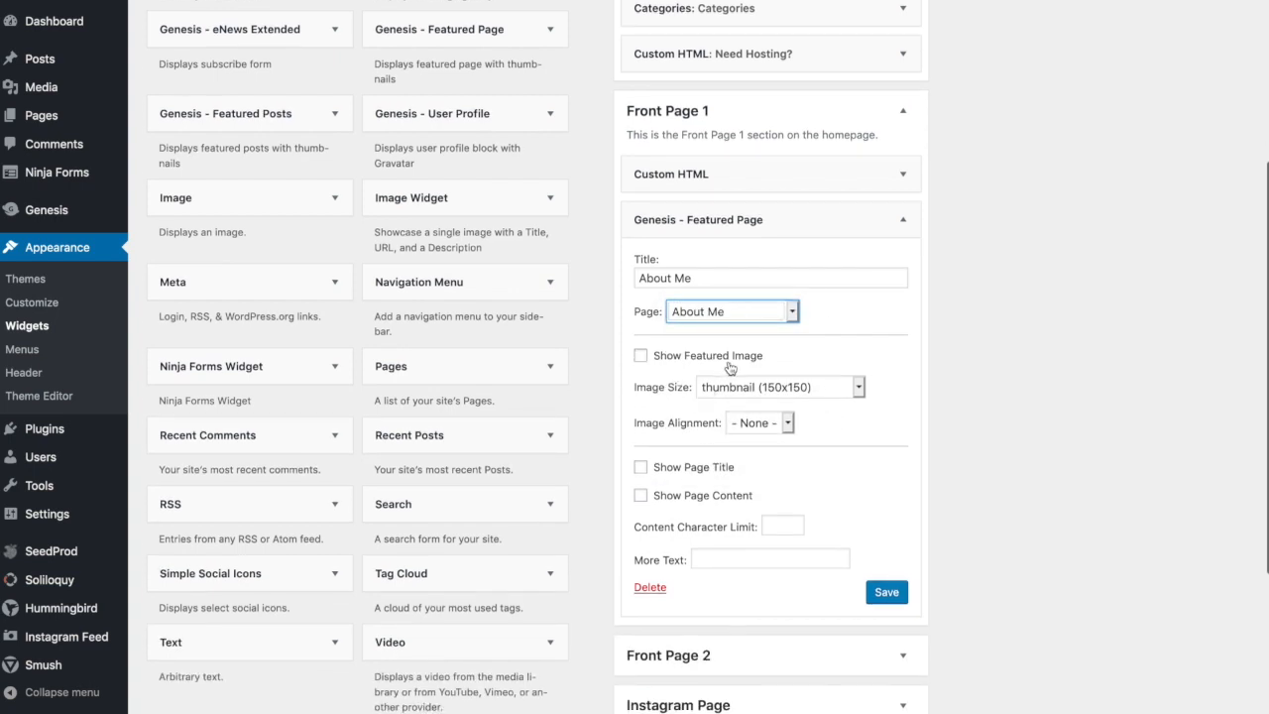
pyautogui.click(640, 359)
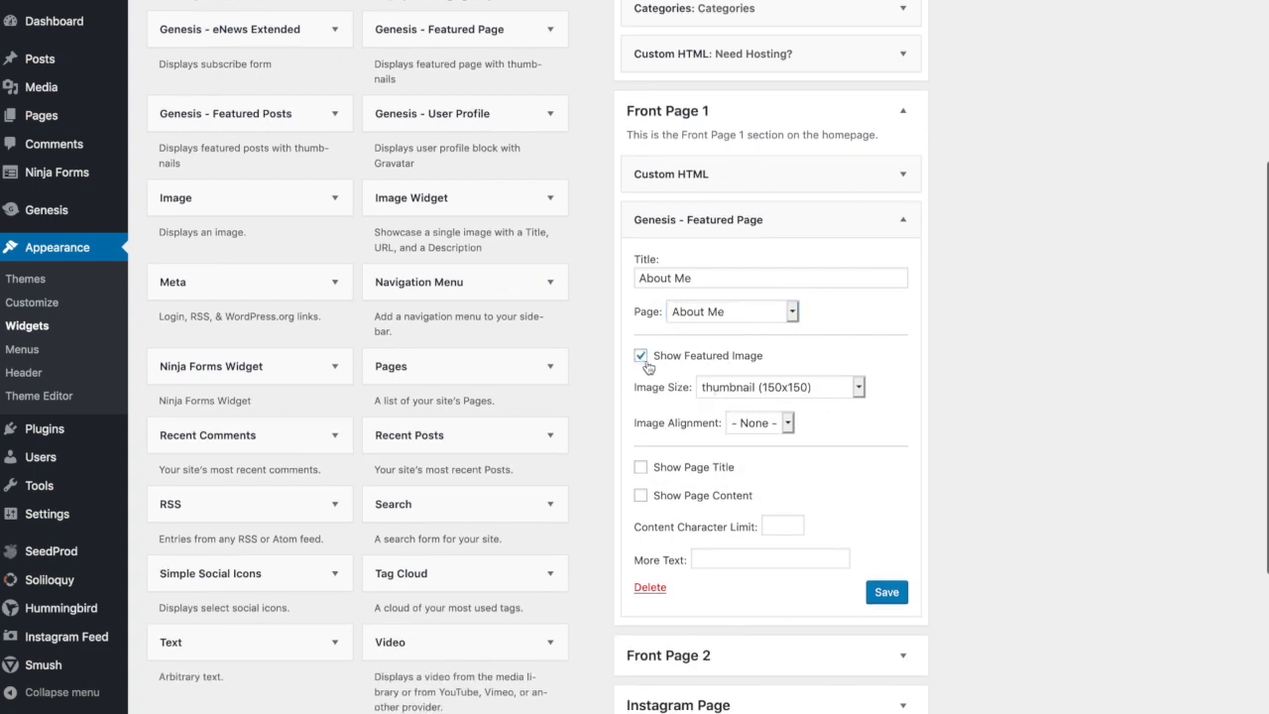
pyautogui.click(749, 394)
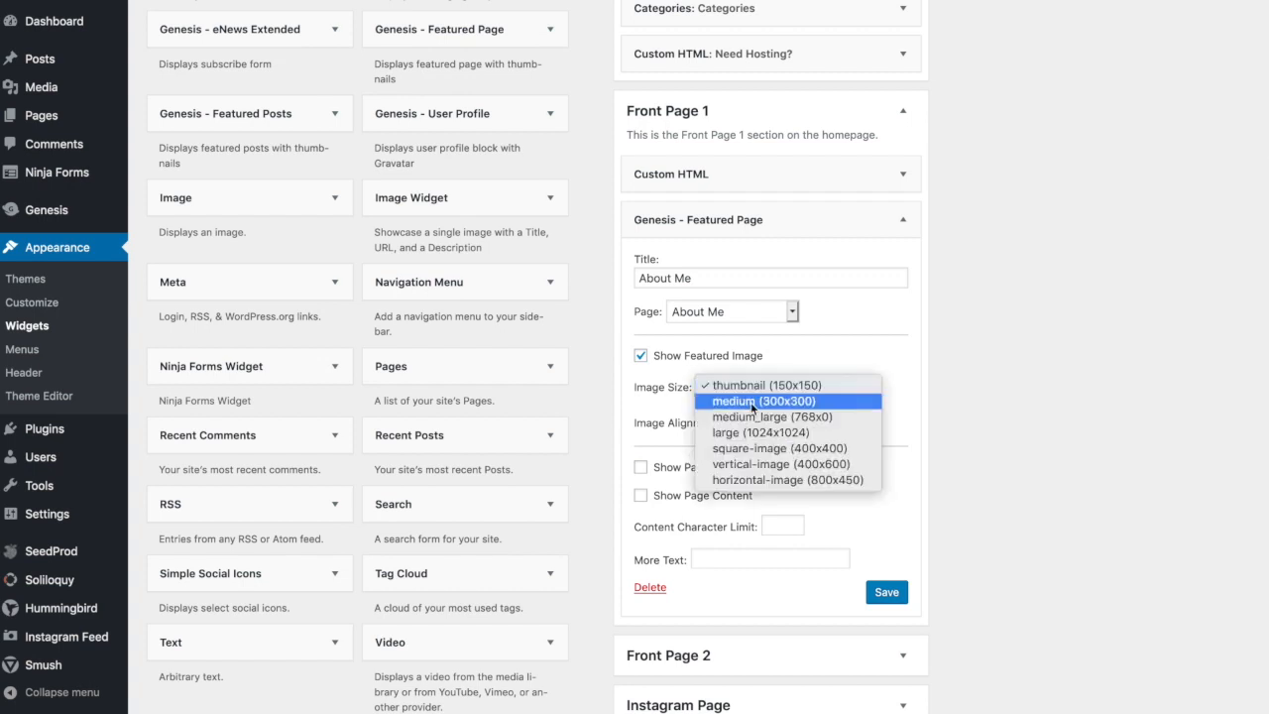
pyautogui.click(828, 466)
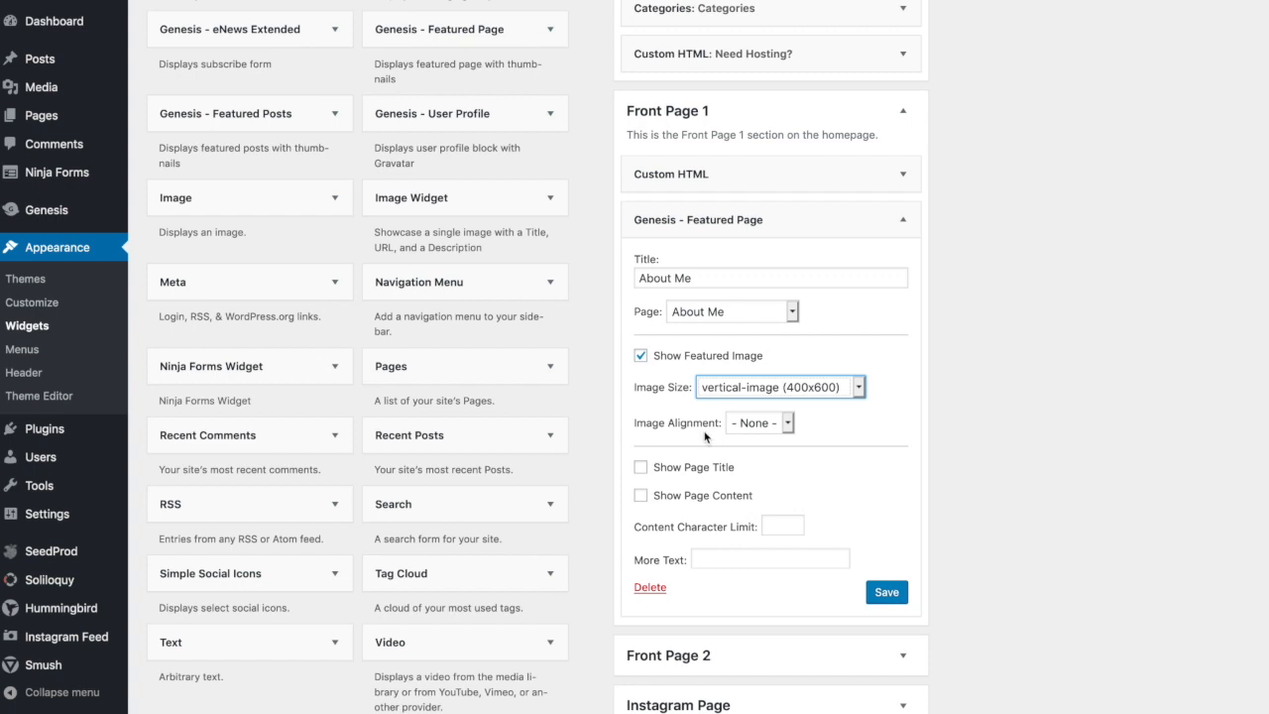
pyautogui.click(758, 424)
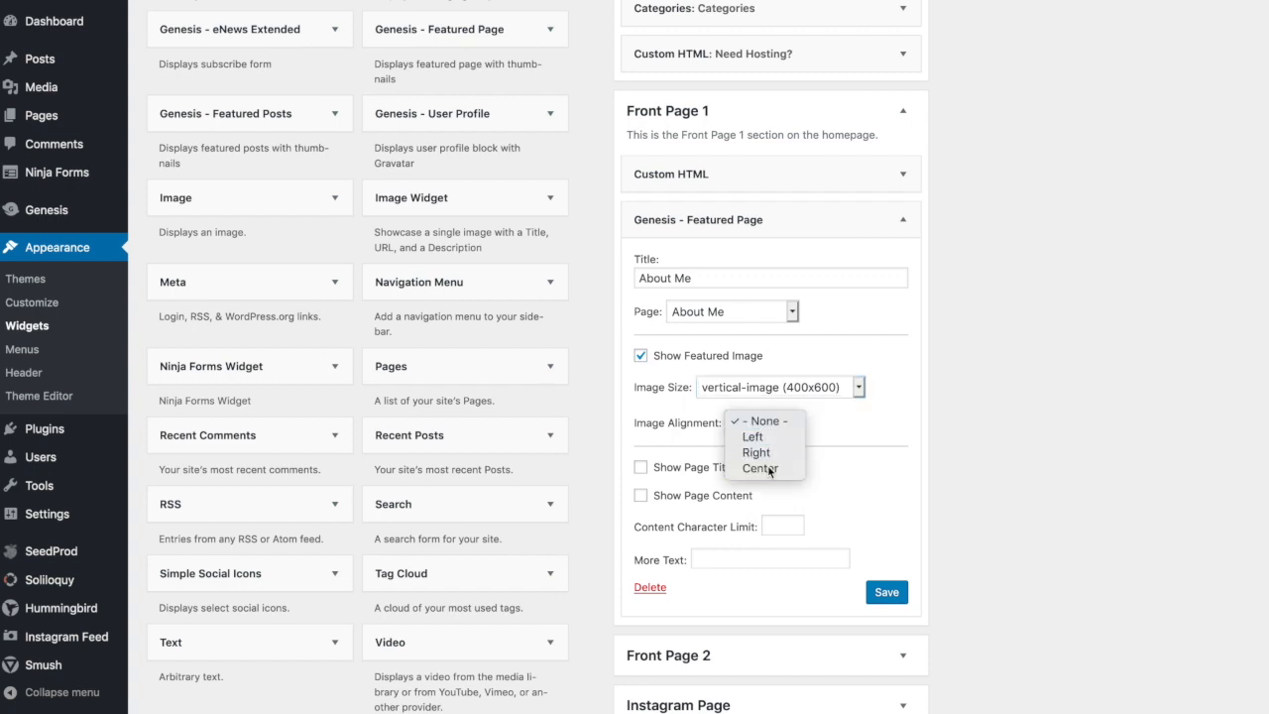
pyautogui.click(763, 467)
pyautogui.click(885, 593)
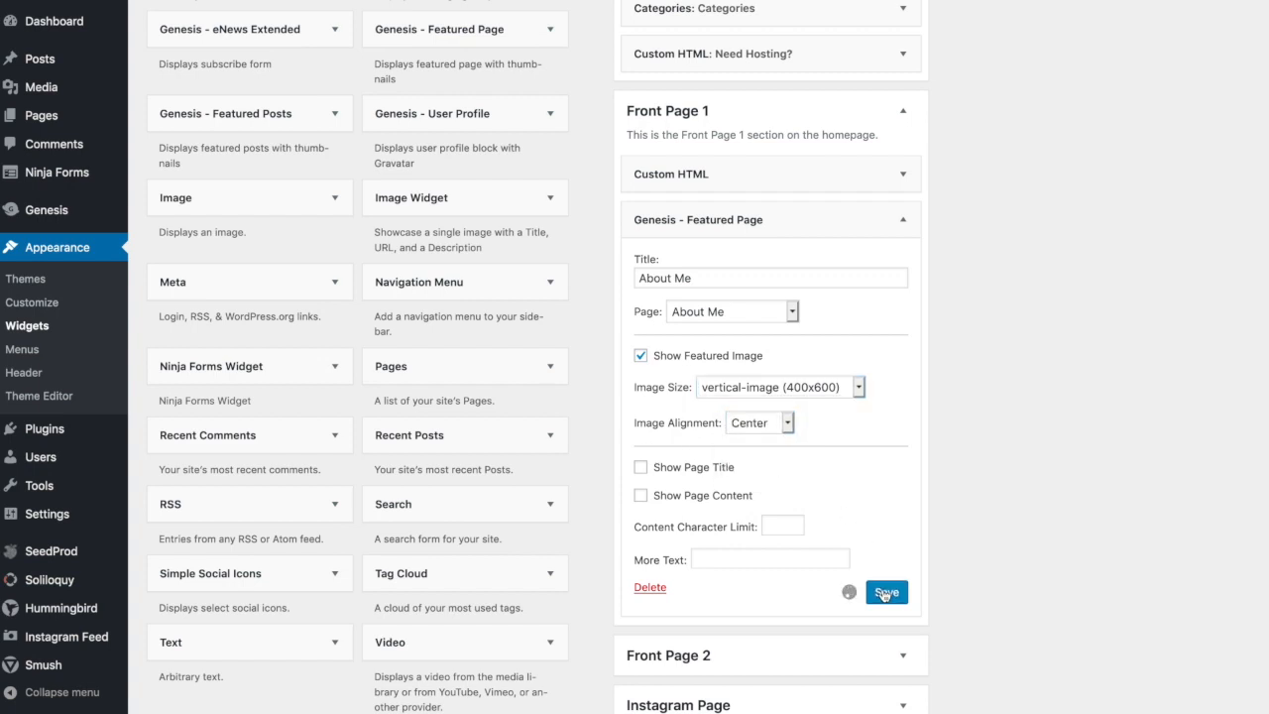
# Step: Collapse the Featured Page widget and check the About Me feature on the site's homepage
pyautogui.click(902, 227)
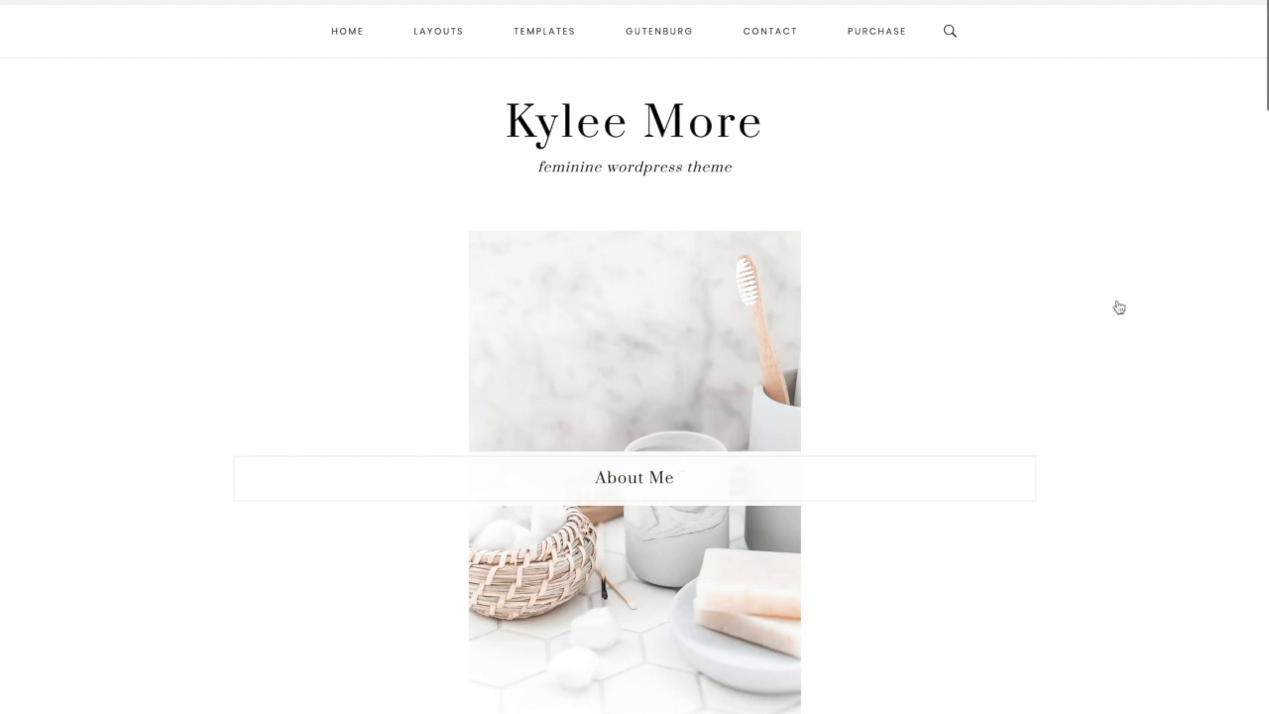
pyautogui.scroll(-1, 1118, 306)
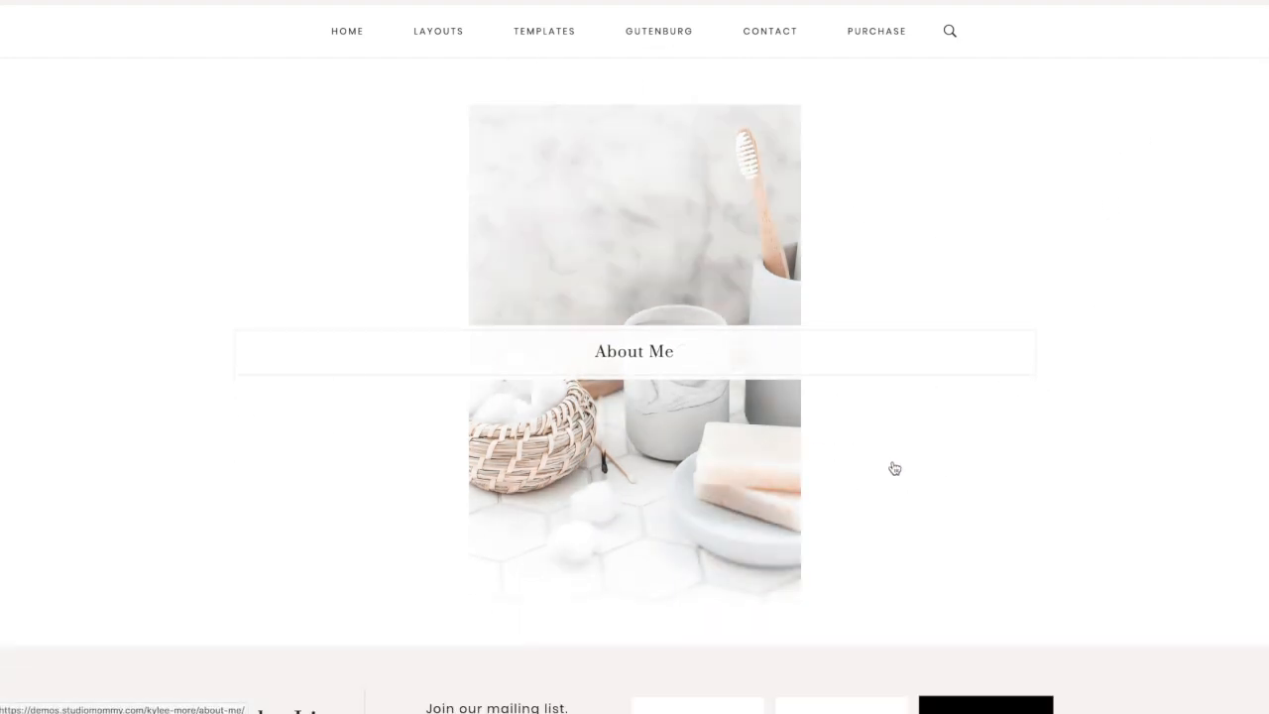
pyautogui.scroll(1, 894, 468)
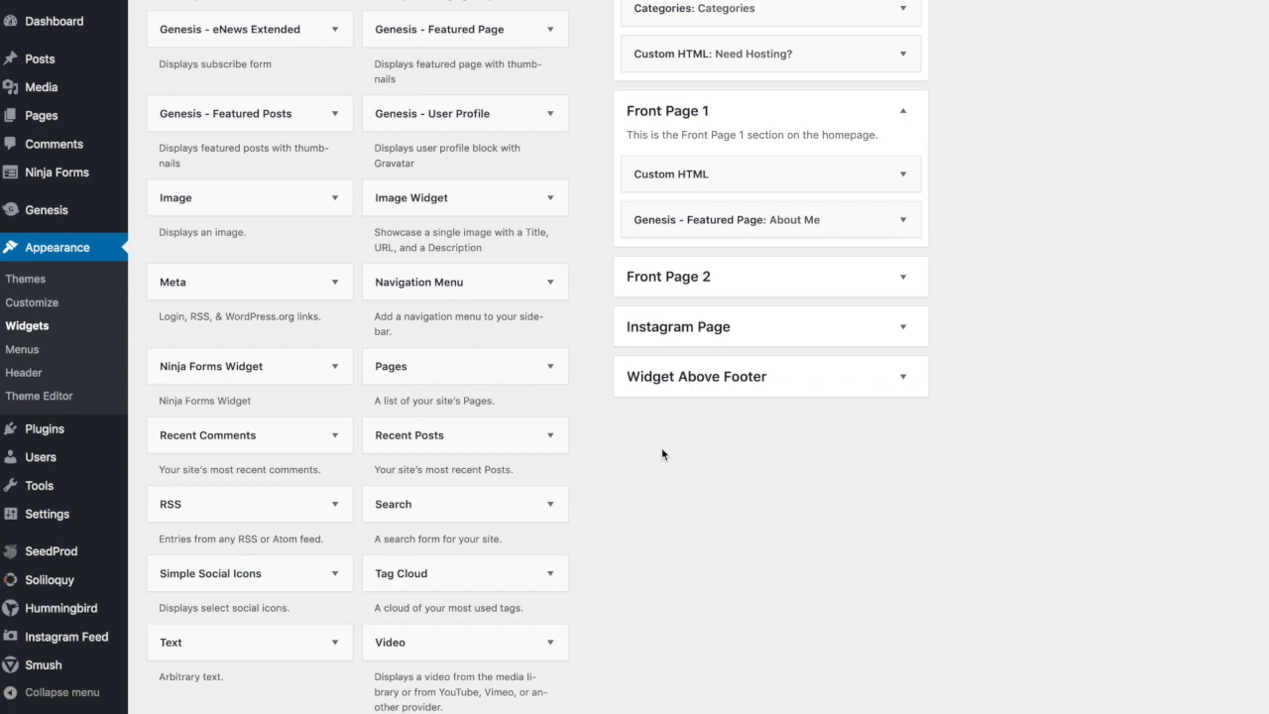
# Step: Create a new Soliloquy slider titled "Homepage Slider 2"
pyautogui.scroll(-3, 142, 493)
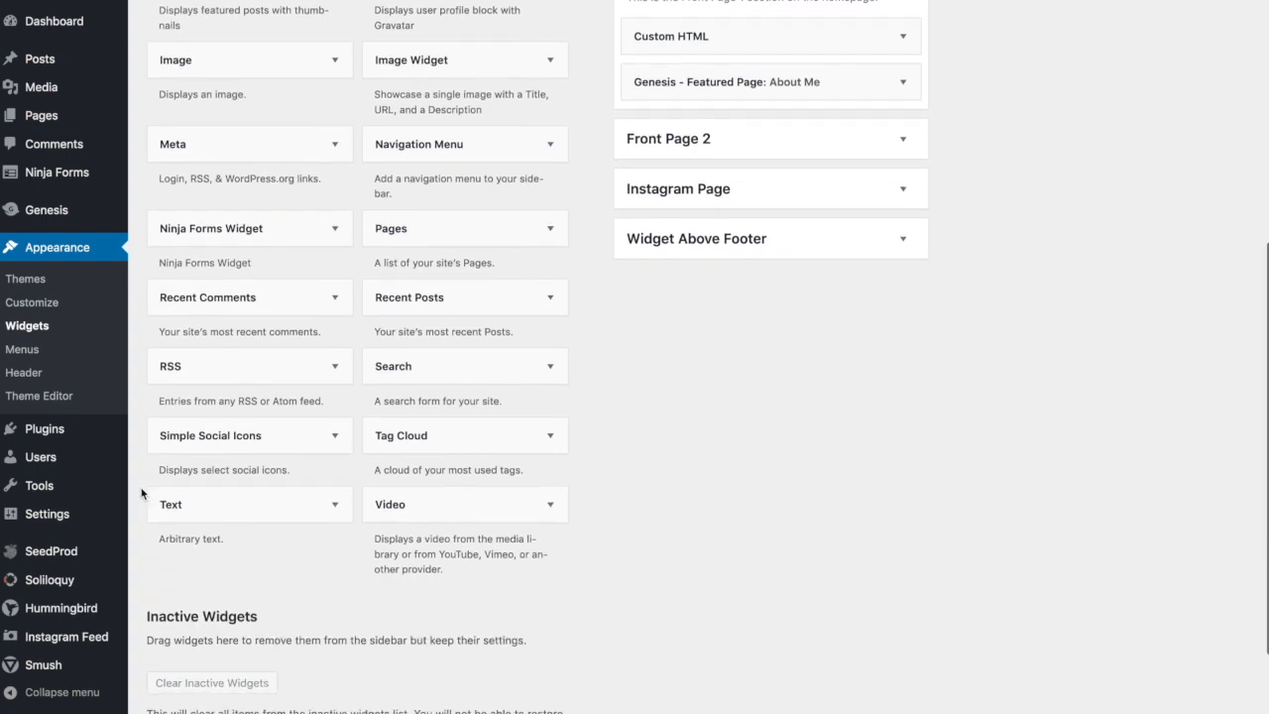
pyautogui.moveTo(59, 585)
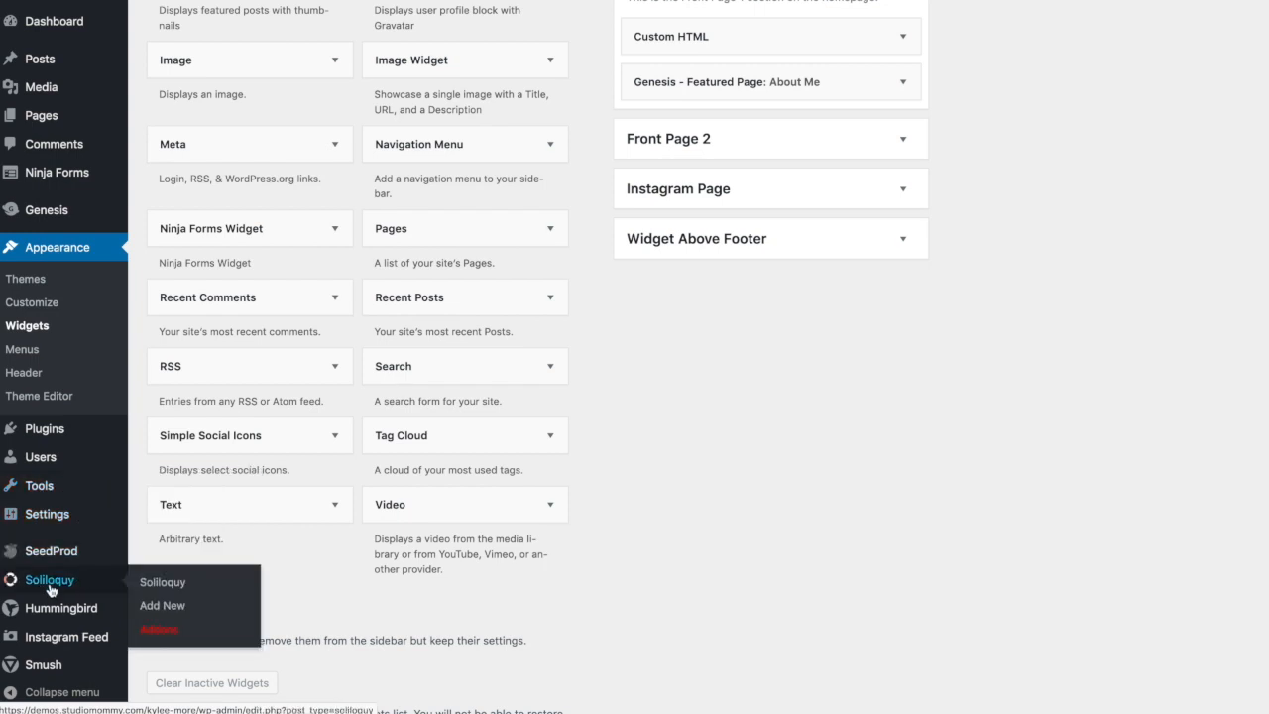
pyautogui.click(49, 581)
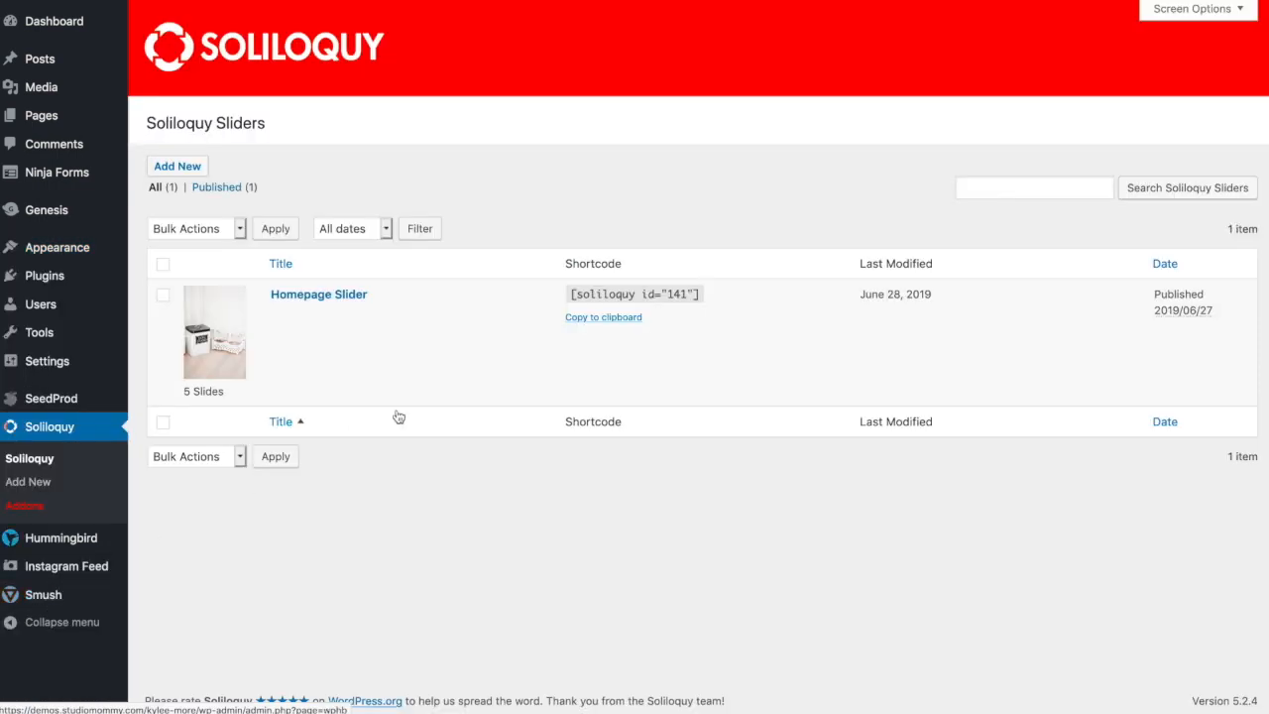
pyautogui.click(180, 177)
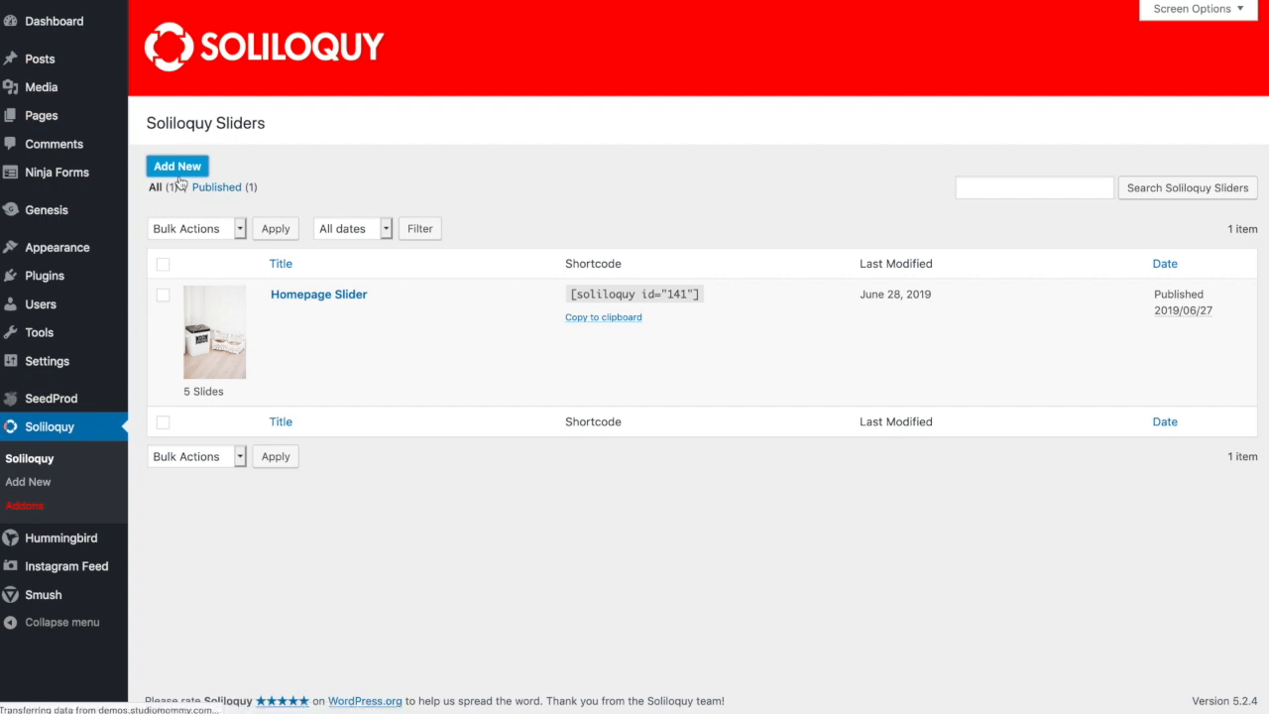
pyautogui.write('Homepage Slider 2')
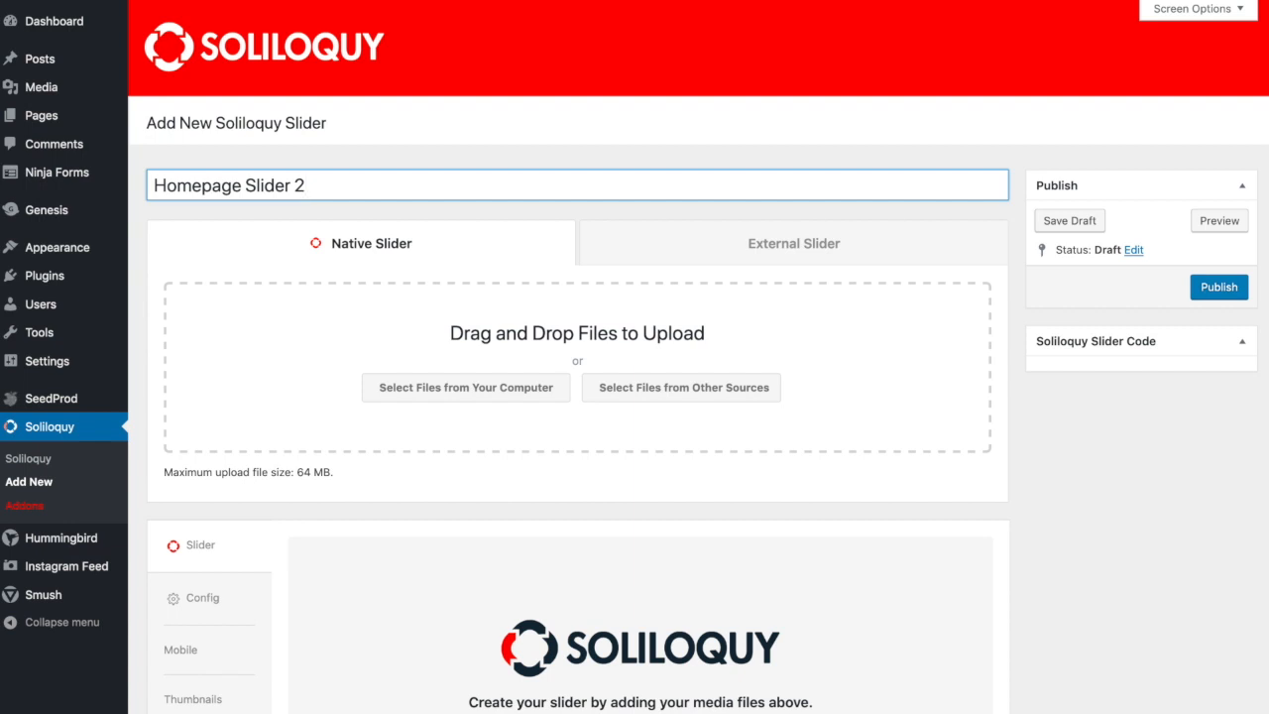
pyautogui.click(677, 156)
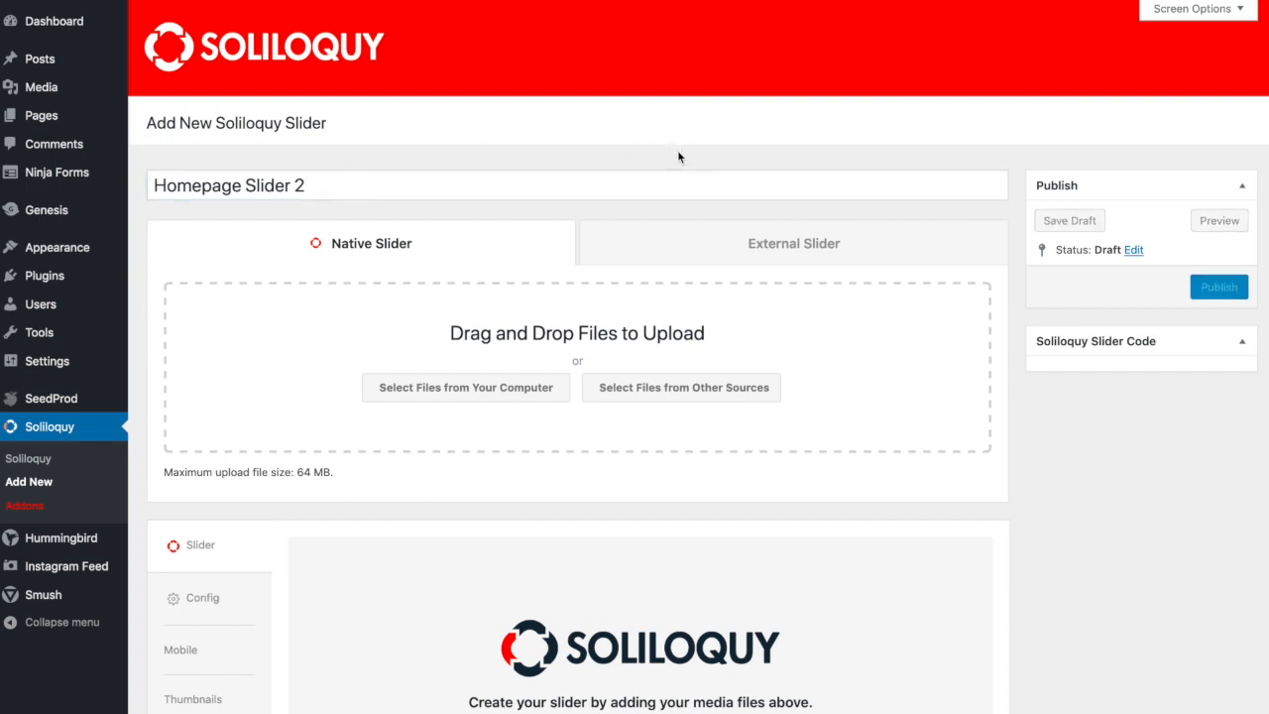
# Step: Insert the window curtains, coffee cup and balloons photos from the media library into the slider
pyautogui.scroll(-1, 742, 333)
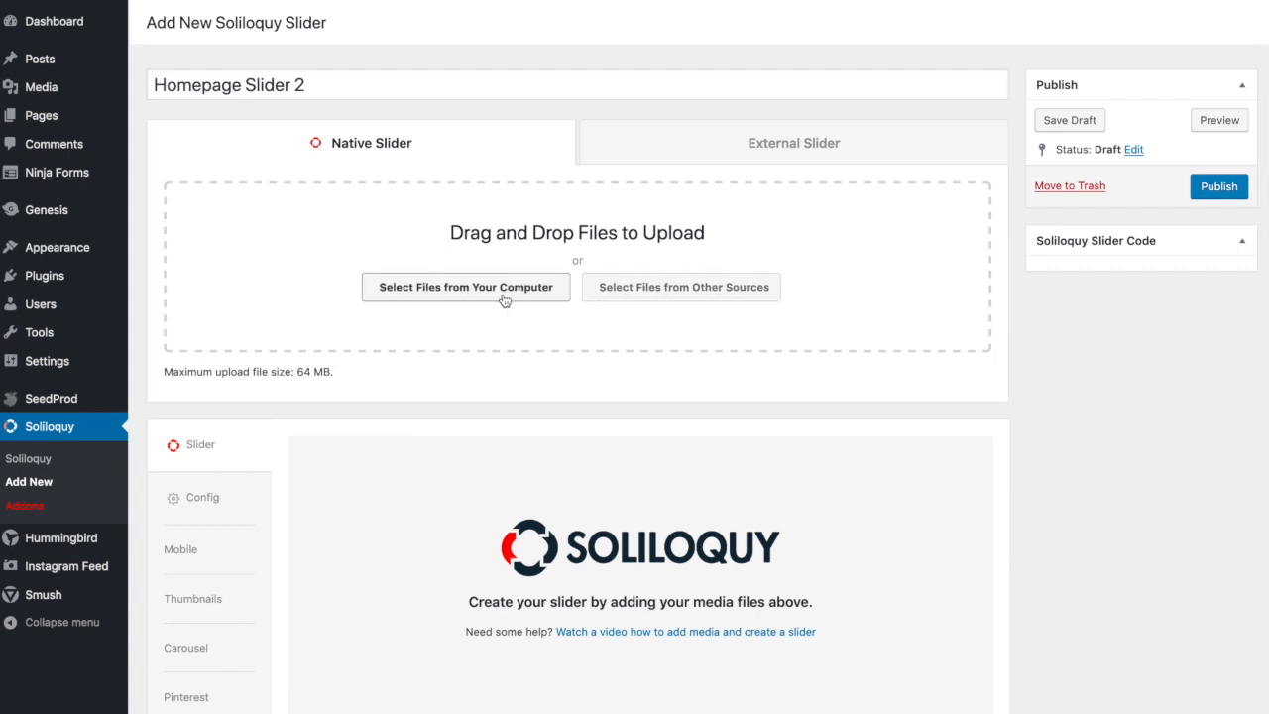
pyautogui.click(668, 289)
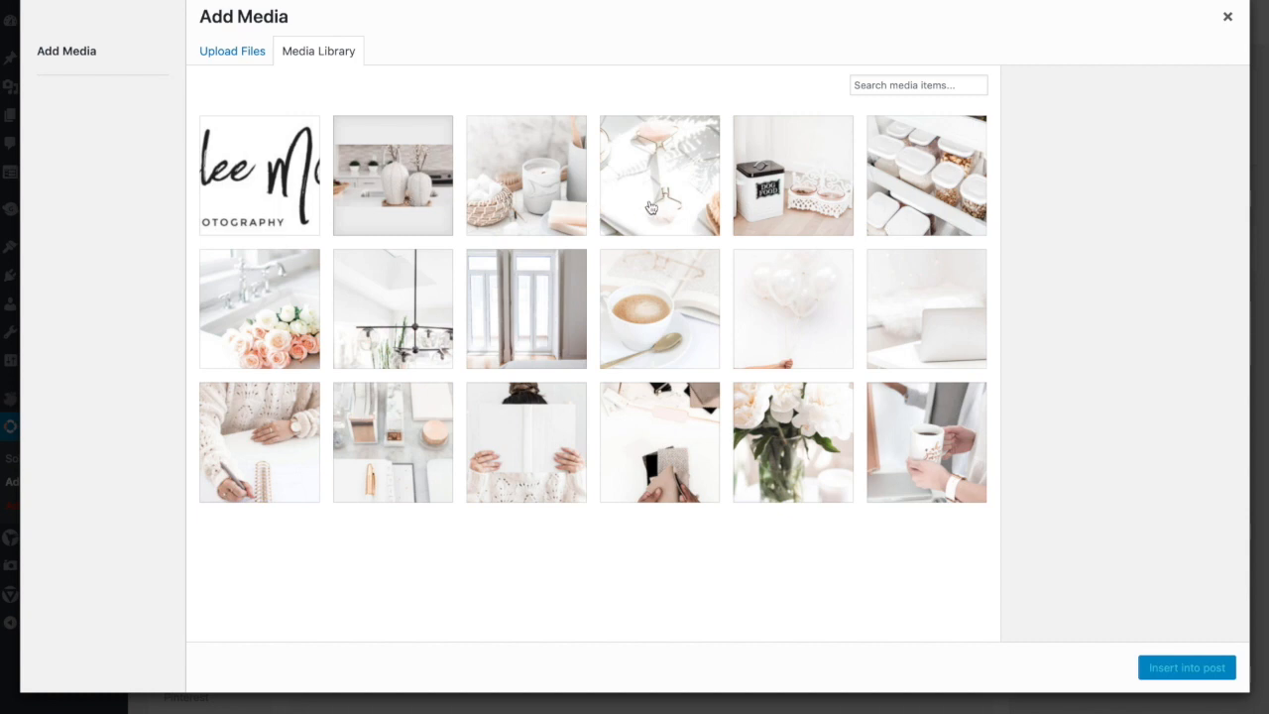
pyautogui.click(536, 318)
pyautogui.click(640, 320)
pyautogui.click(761, 322)
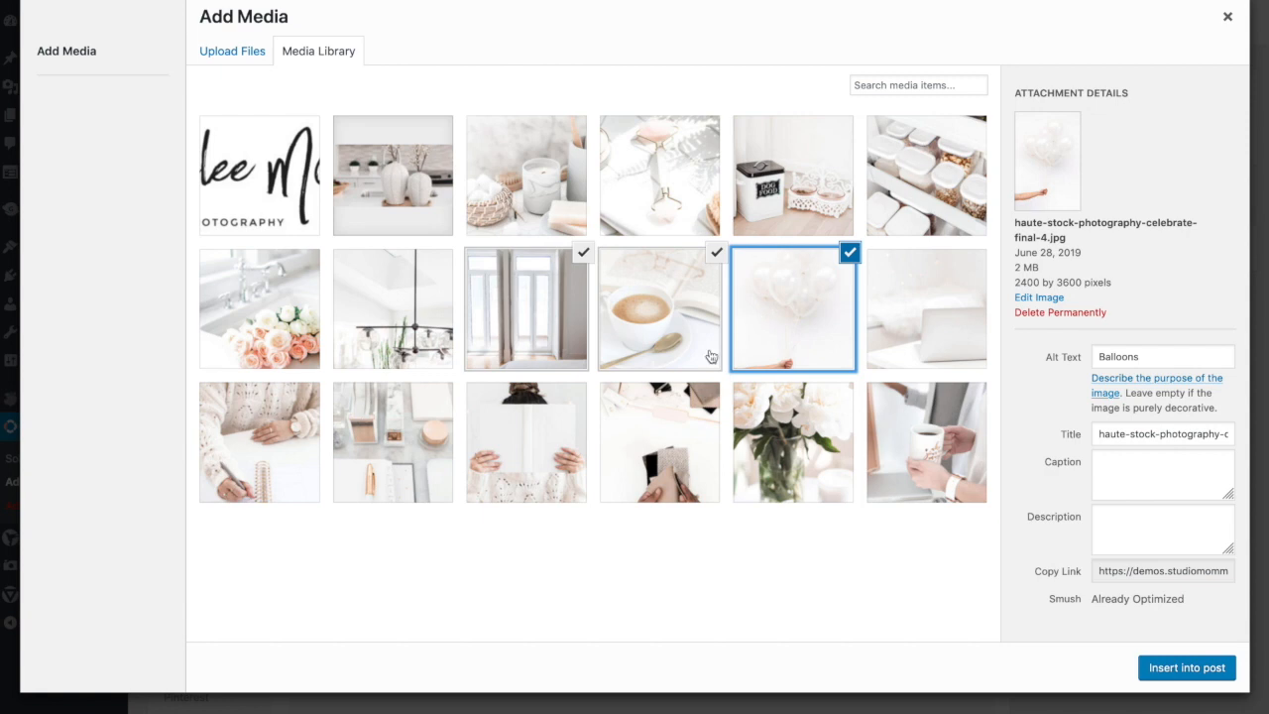
pyautogui.click(1185, 667)
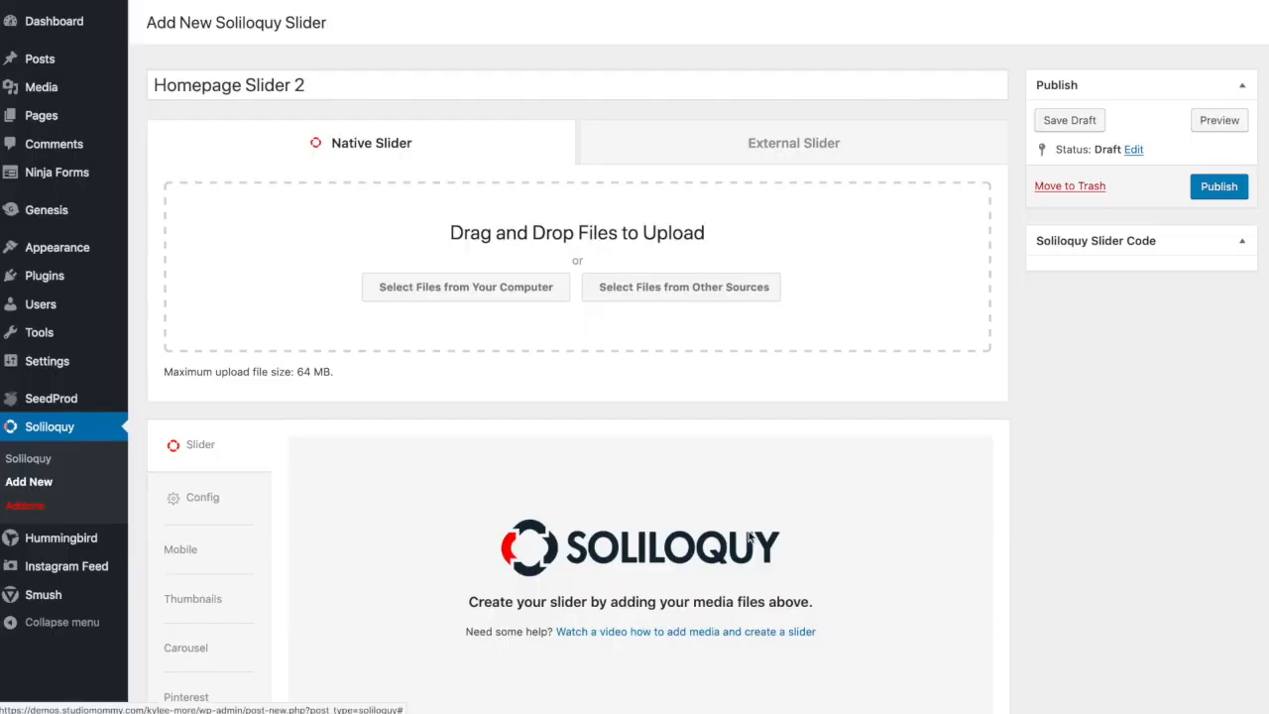
pyautogui.scroll(-2, 751, 538)
pyautogui.scroll(-2, 744, 528)
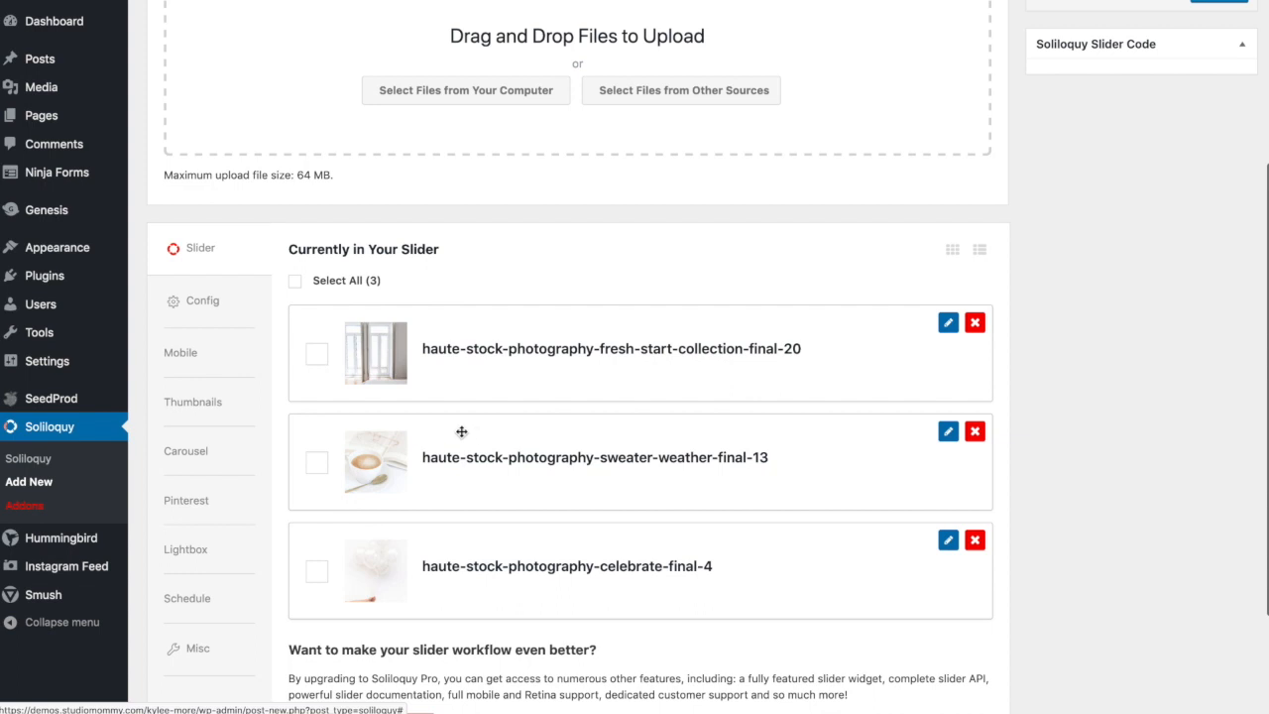
# Step: Open the slider's configuration settings, then switch to the homepage setup tutorial and find its Photo Slider instructions
pyautogui.click(205, 308)
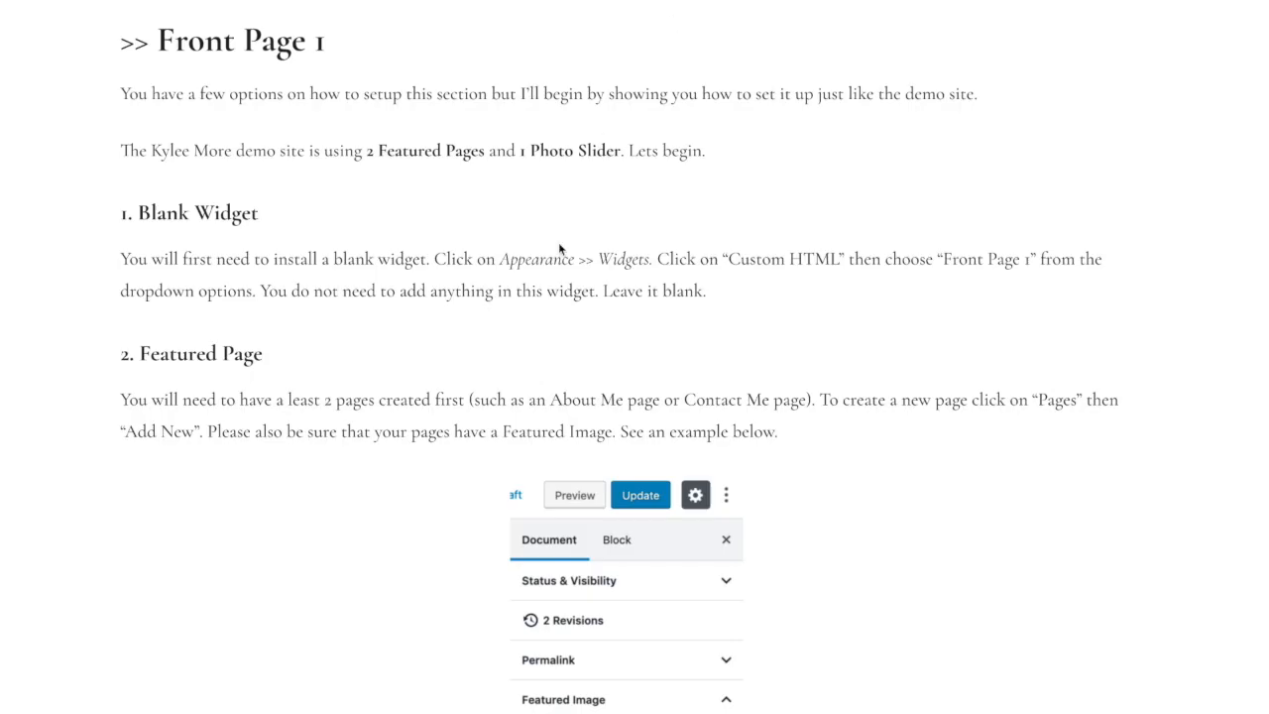
pyautogui.scroll(-5, 528, 342)
pyautogui.scroll(-4, 528, 342)
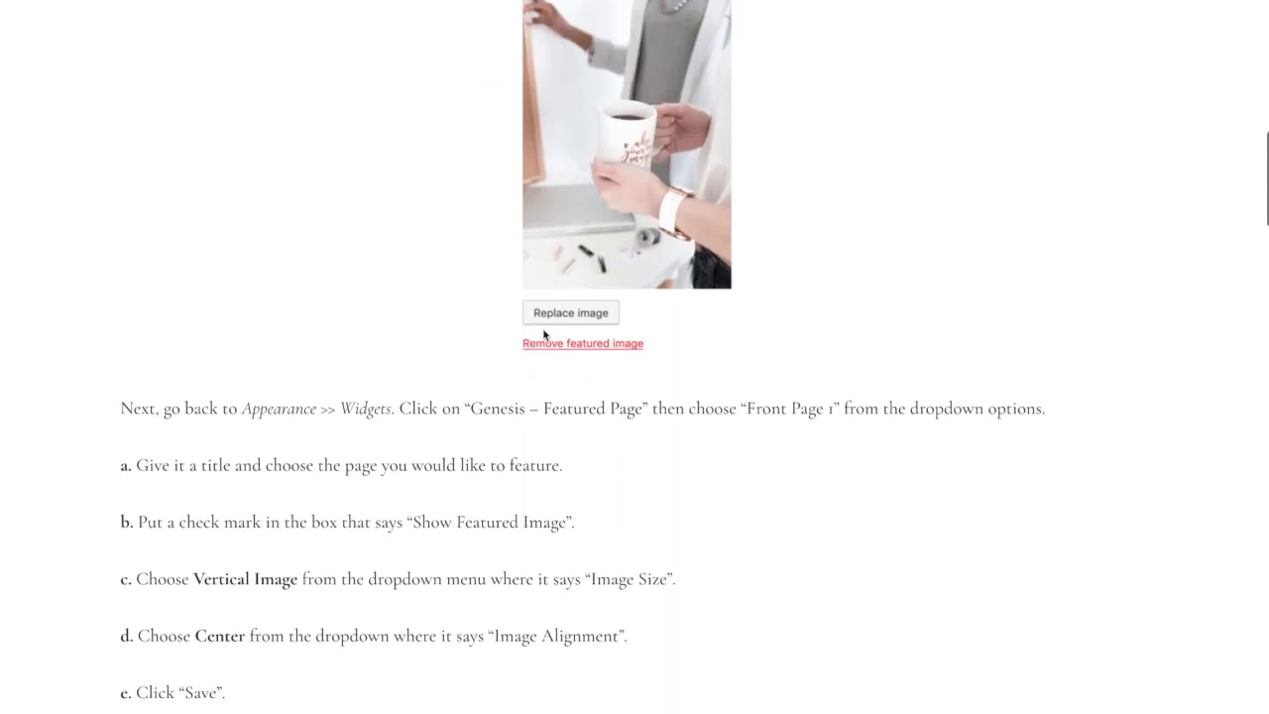
pyautogui.scroll(-10, 549, 397)
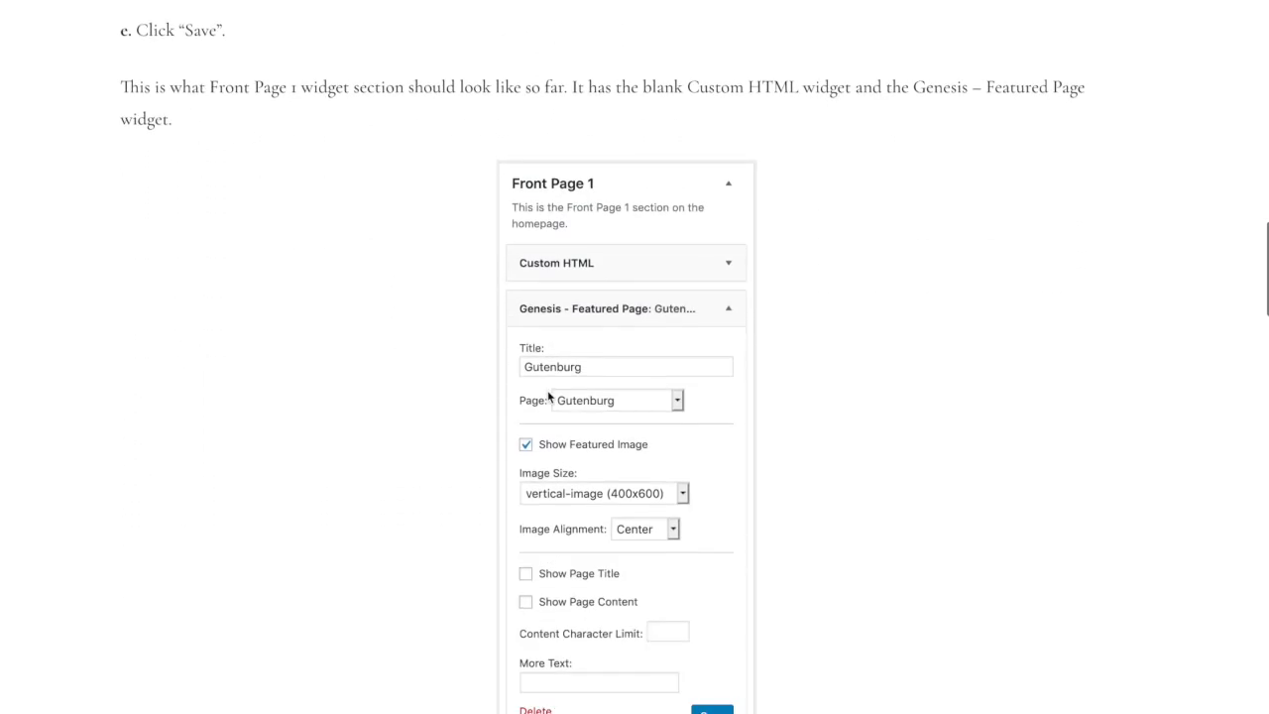
pyautogui.scroll(-3, 549, 396)
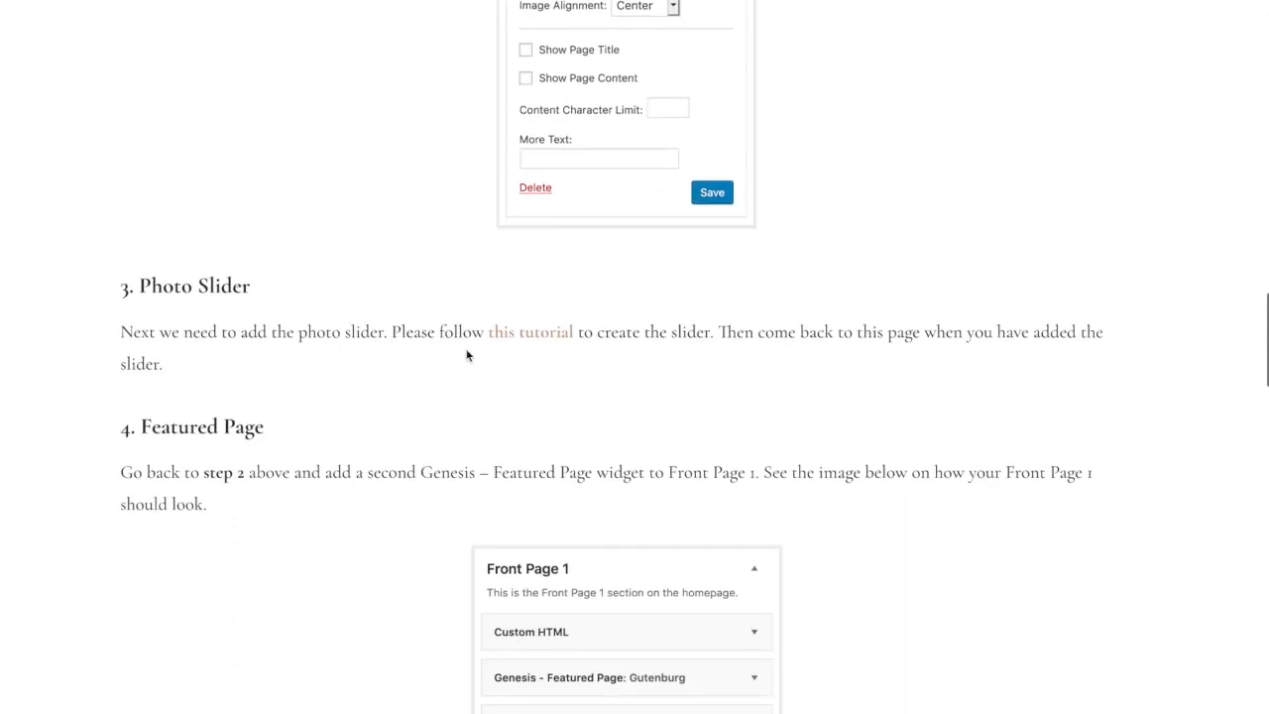
# Step: Open the linked Soliloquy Slider tutorial and review its instructions for creating a slider and choosing pictures
pyautogui.click(534, 338)
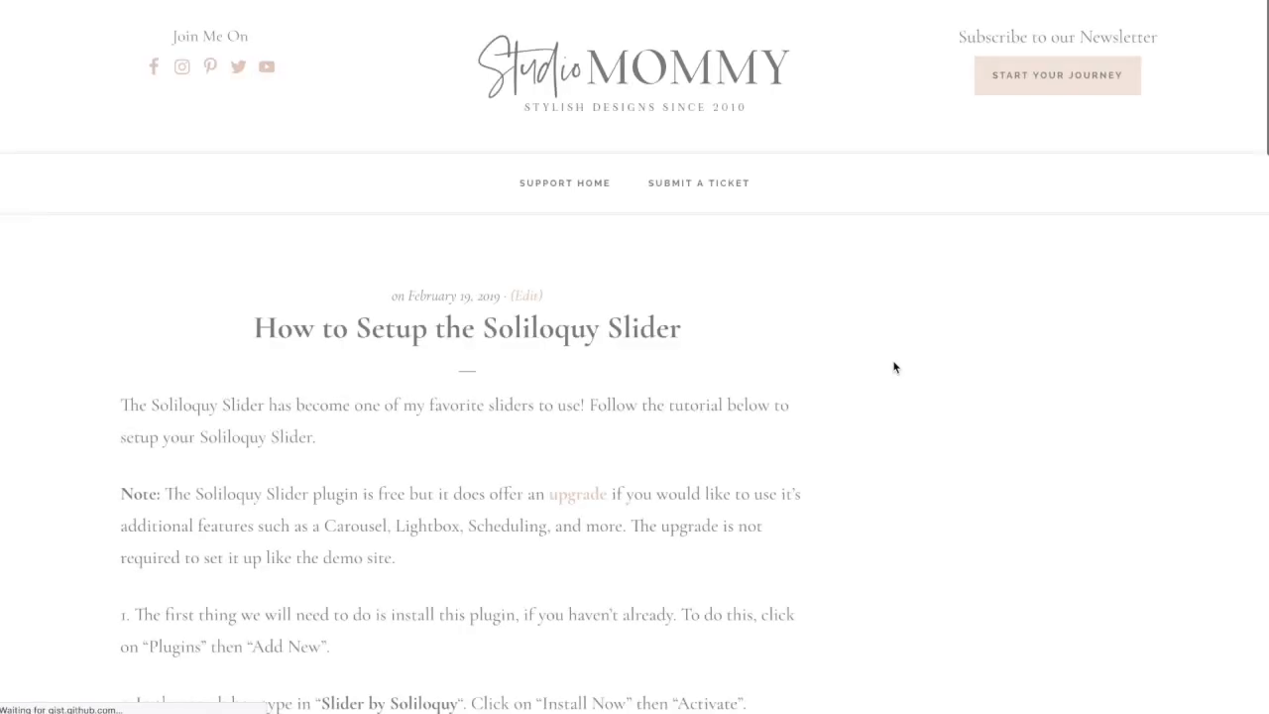
pyautogui.scroll(-2, 894, 368)
pyautogui.scroll(-5, 737, 431)
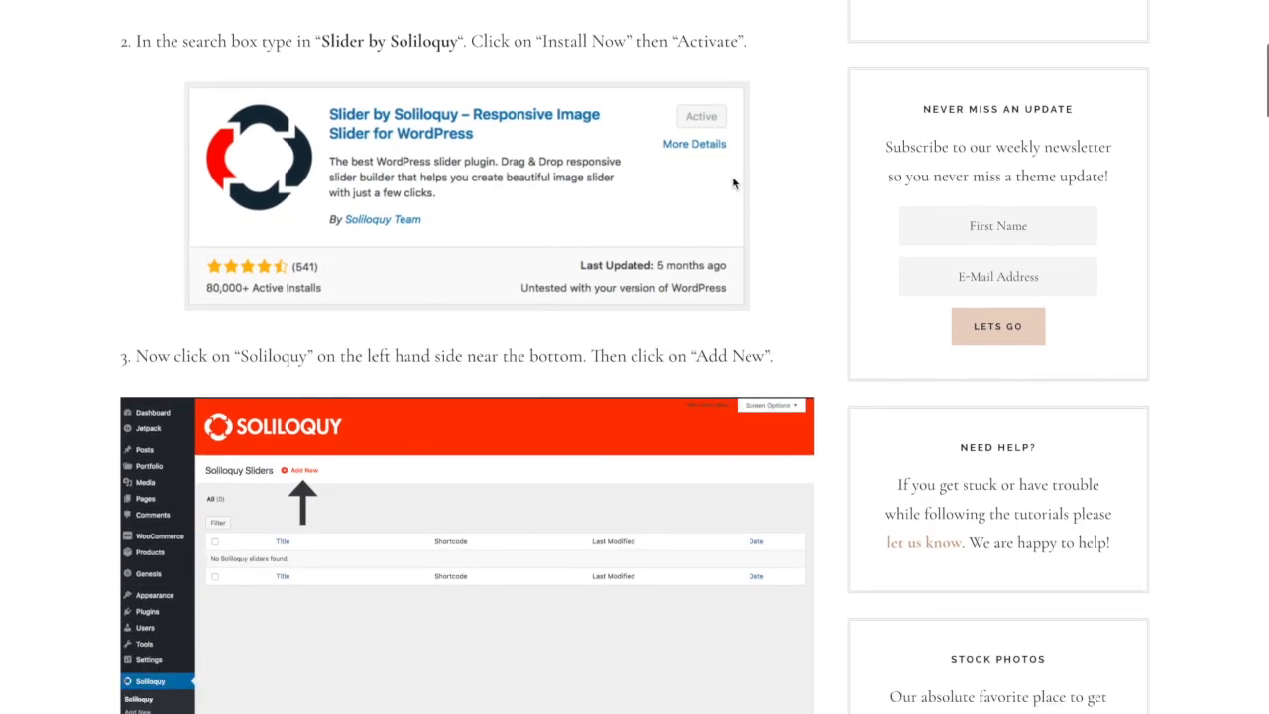
pyautogui.scroll(-2, 736, 186)
pyautogui.scroll(-4, 734, 182)
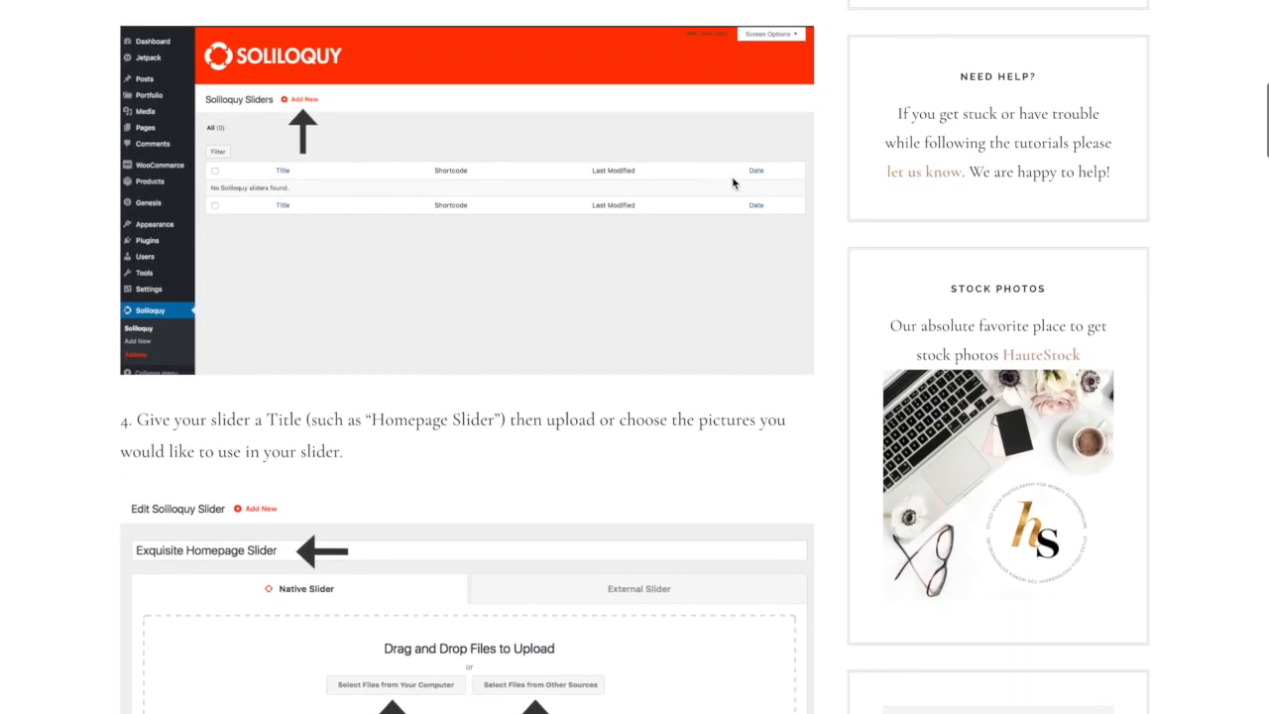
pyautogui.scroll(-5, 402, 238)
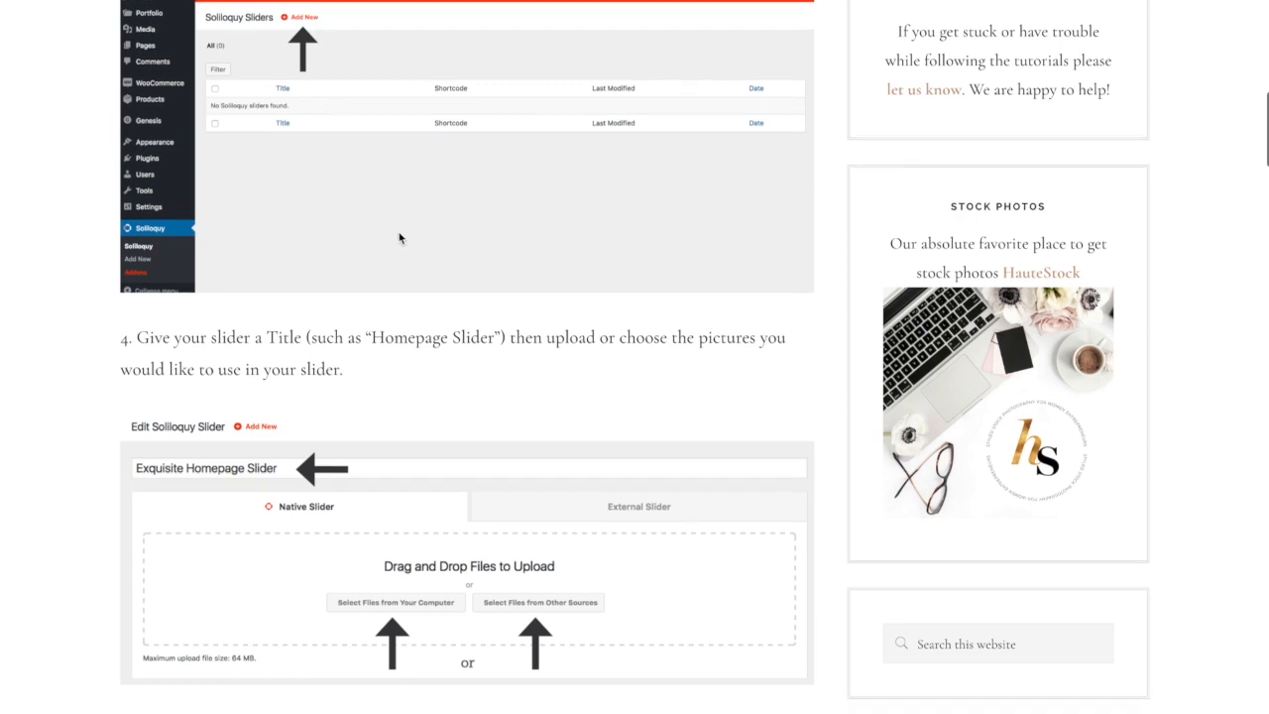
pyautogui.scroll(-4, 509, 422)
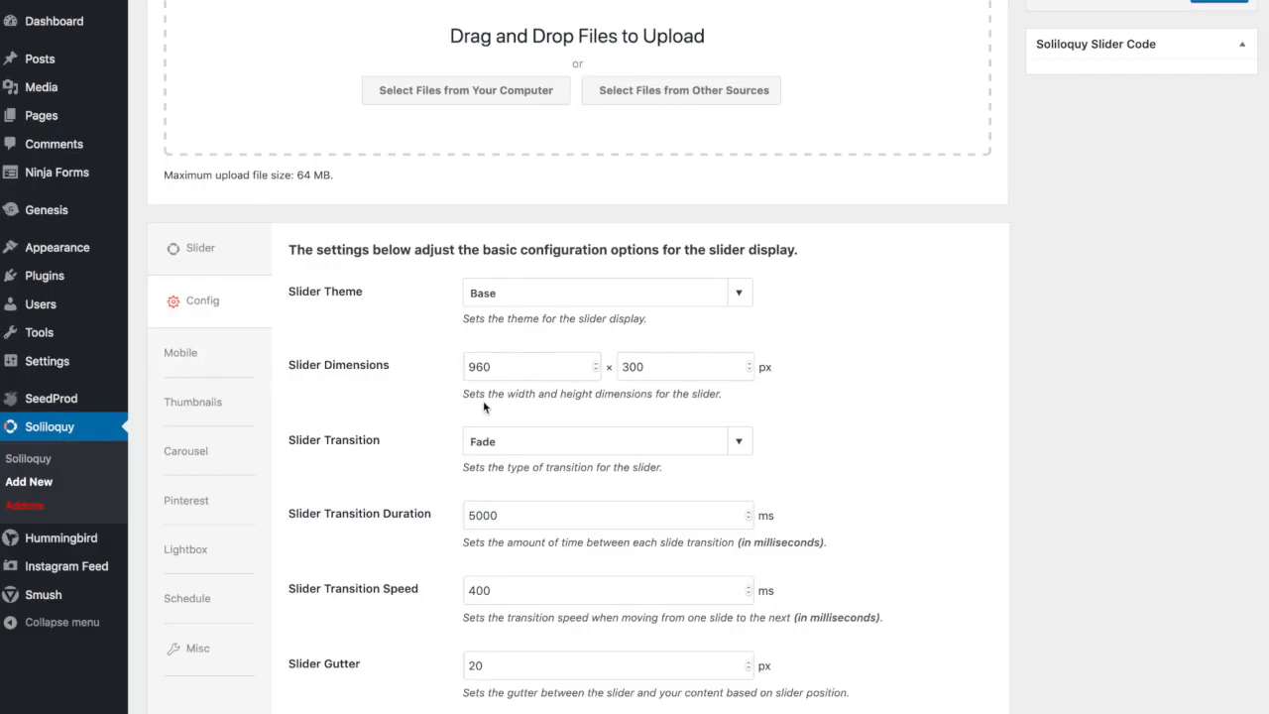
# Step: Set the new slider's dimensions to 400 × 600 px in its configuration
pyautogui.scroll(3, 878, 398)
pyautogui.scroll(-3, 877, 398)
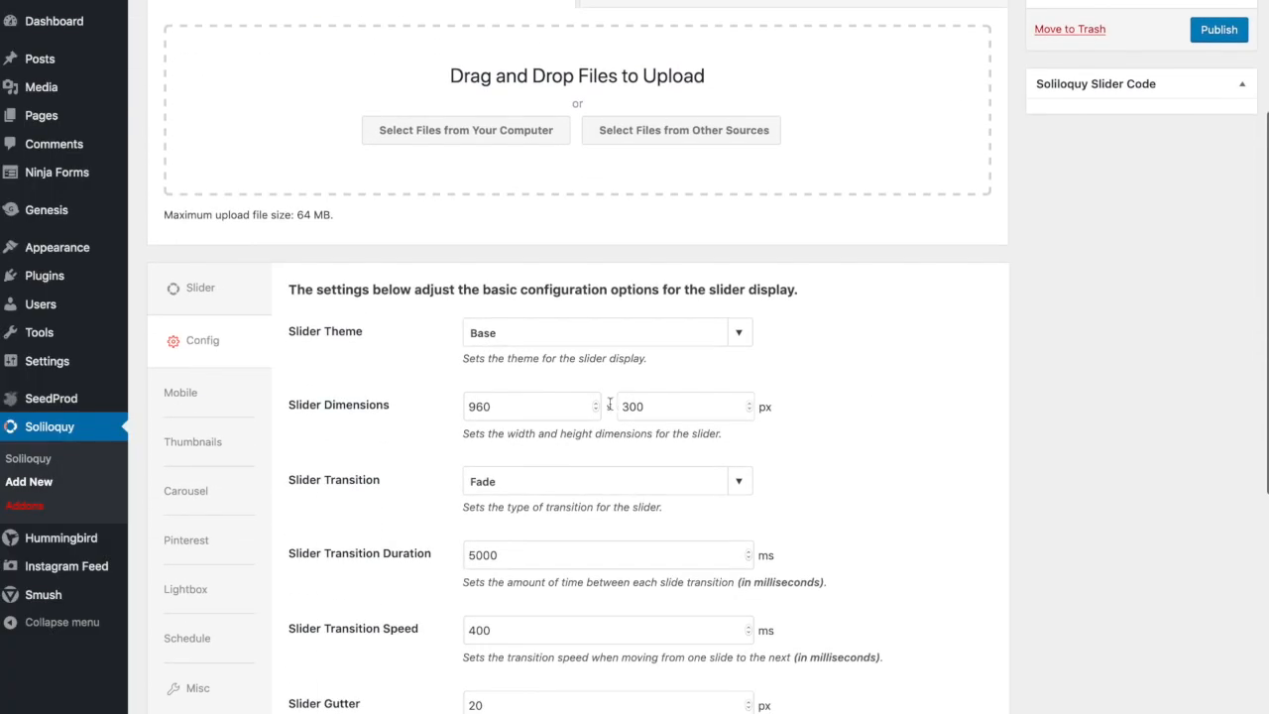
pyautogui.doubleClick(501, 406)
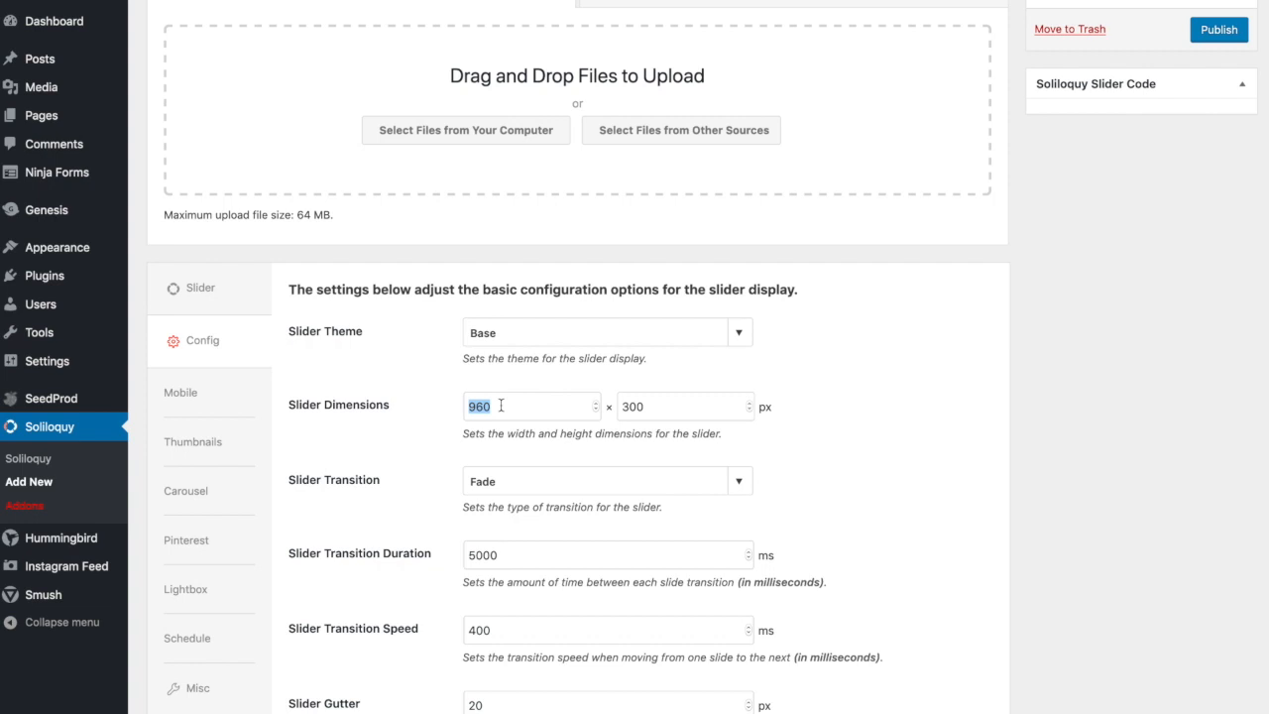
pyautogui.write('400')
pyautogui.doubleClick(670, 405)
pyautogui.write('600')
pyautogui.scroll(-1, 884, 446)
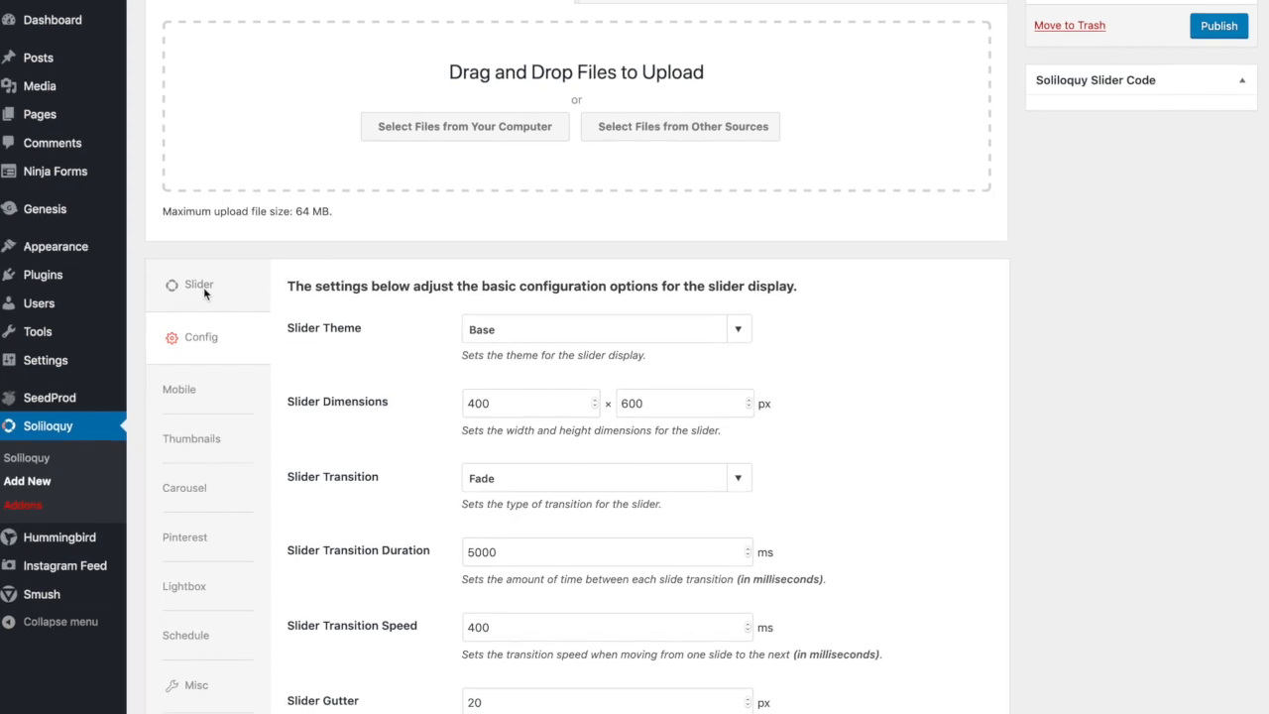
# Step: Open the window curtains slide for editing and change its title to "Bedroom"
pyautogui.click(200, 288)
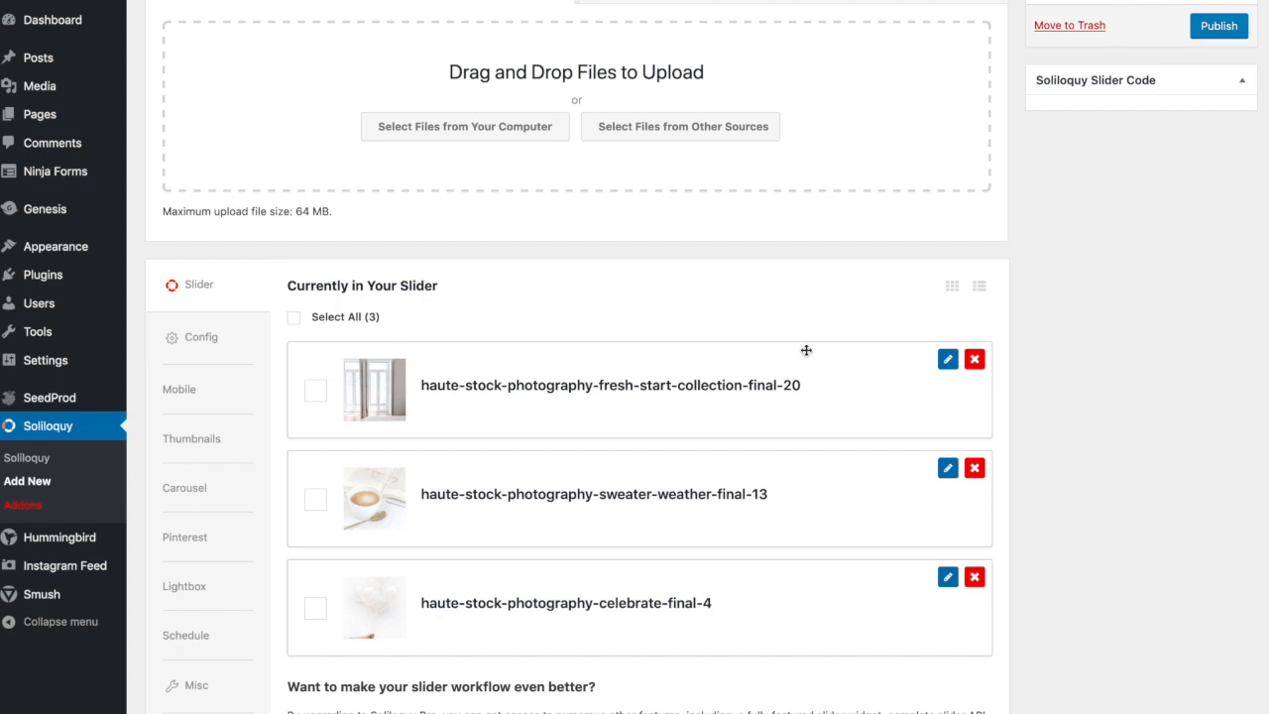
pyautogui.click(947, 361)
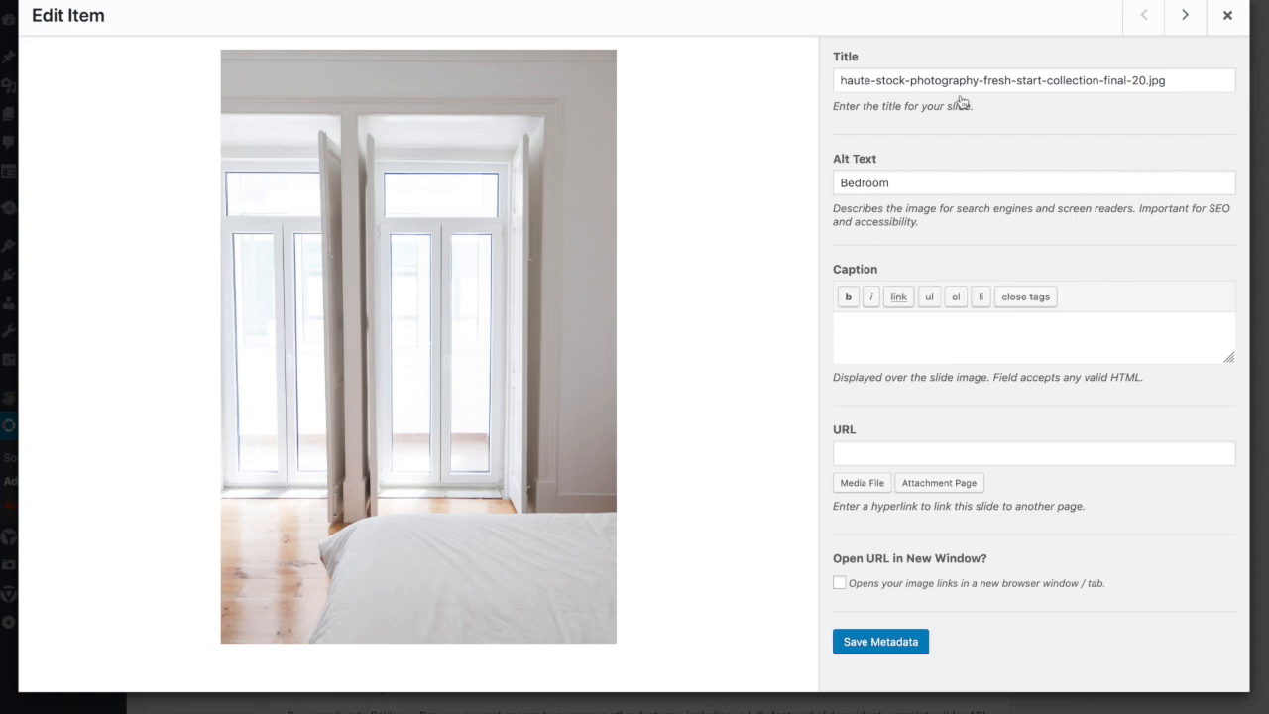
pyautogui.tripleClick(907, 86)
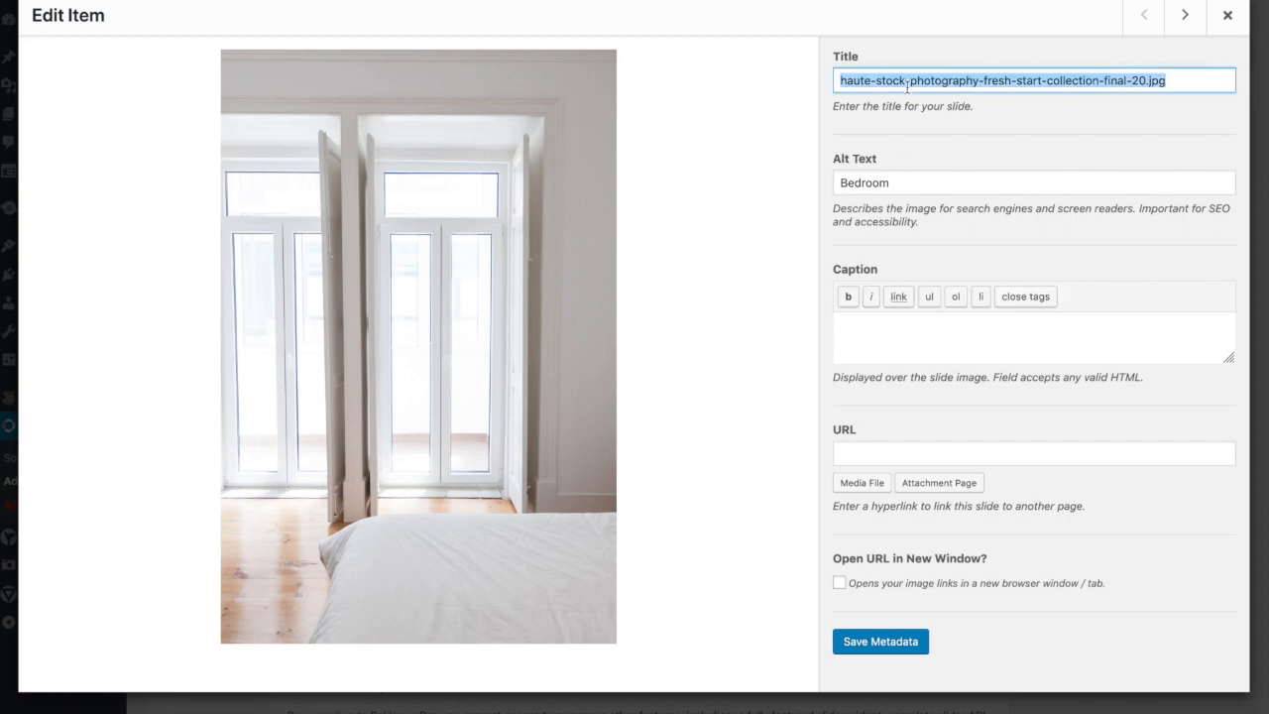
pyautogui.write('Bedroom')
pyautogui.press('BackSpace')
pyautogui.press('BackSpace')
pyautogui.press('BackSpace')
pyautogui.write('room')
# Step: Add the caption "About our bedroom" to the slide, save its metadata and close the editor
pyautogui.click(886, 337)
pyautogui.write('About')
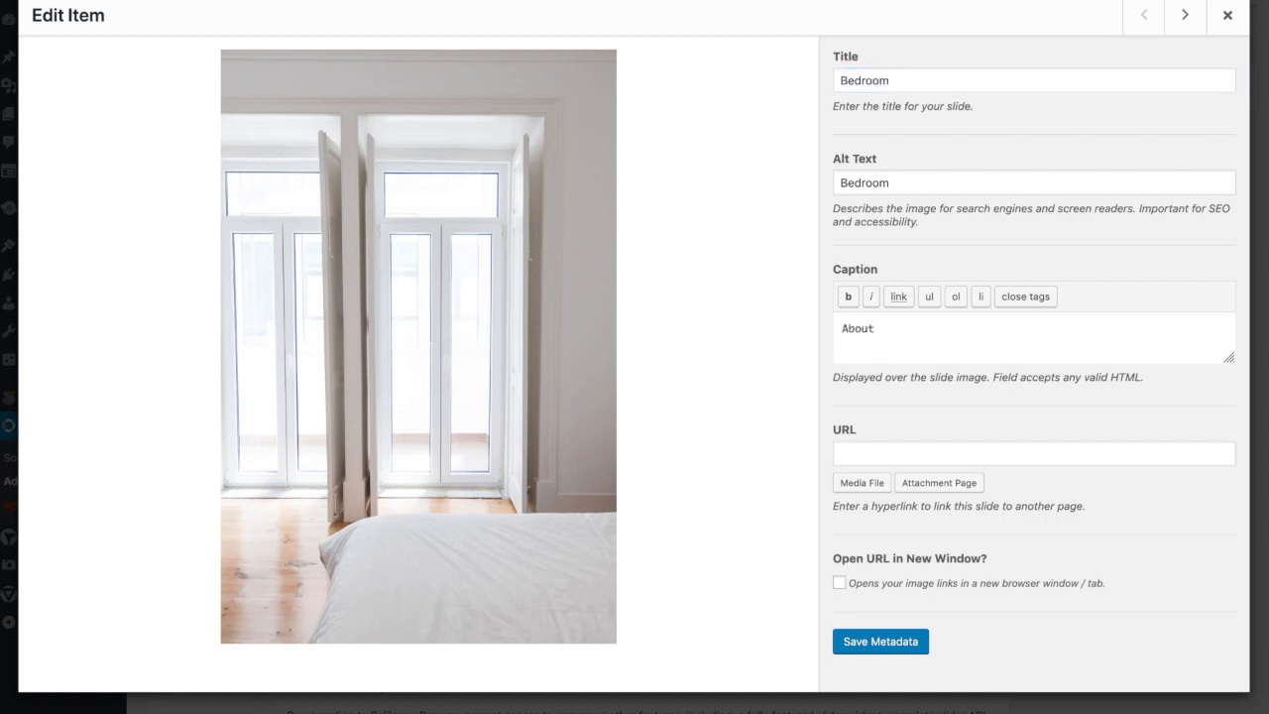
pyautogui.write(' our bedroom')
pyautogui.click(875, 650)
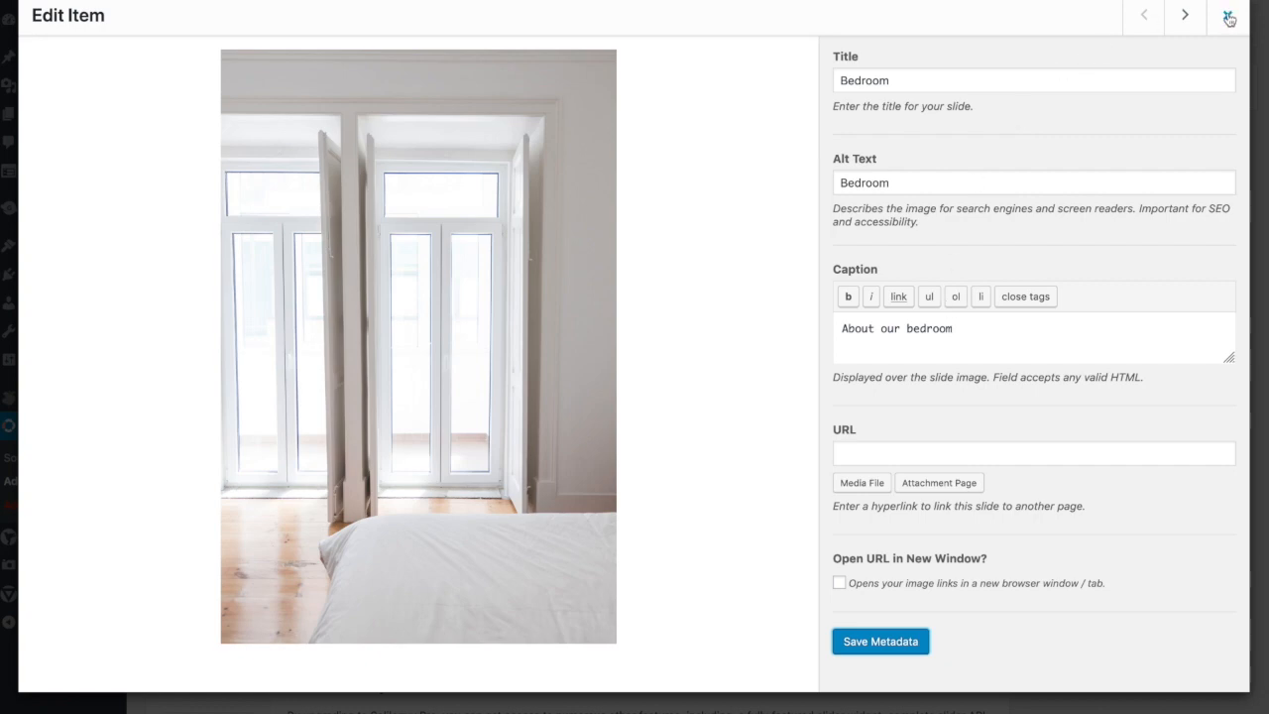
pyautogui.click(1226, 18)
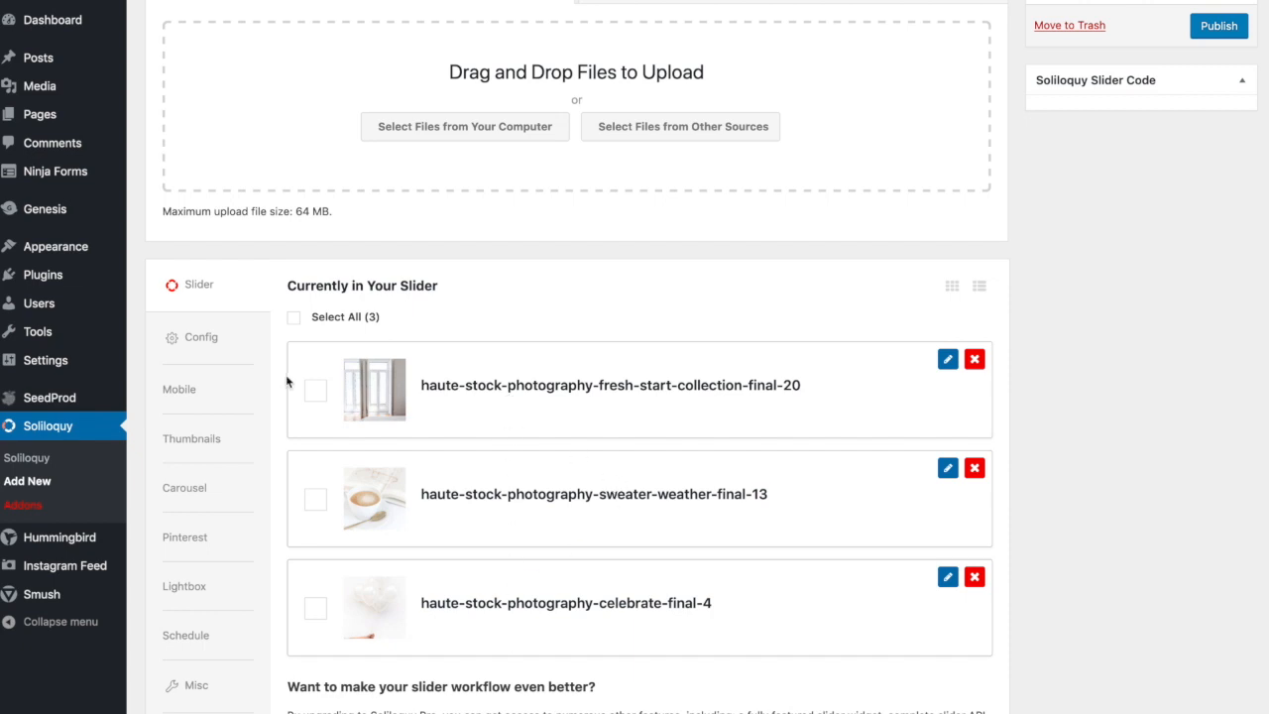
# Step: Publish the "Homepage Slider 2" slider
pyautogui.scroll(1, 546, 423)
pyautogui.scroll(2, 546, 423)
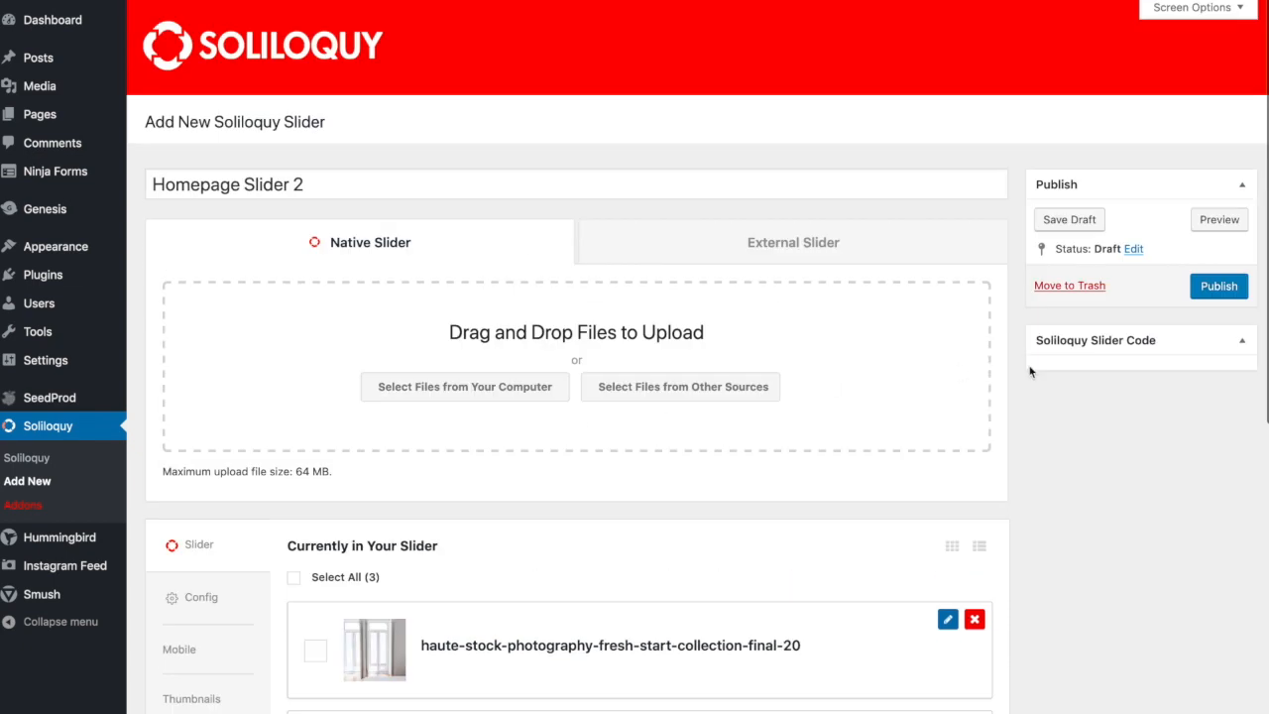
pyautogui.click(1218, 288)
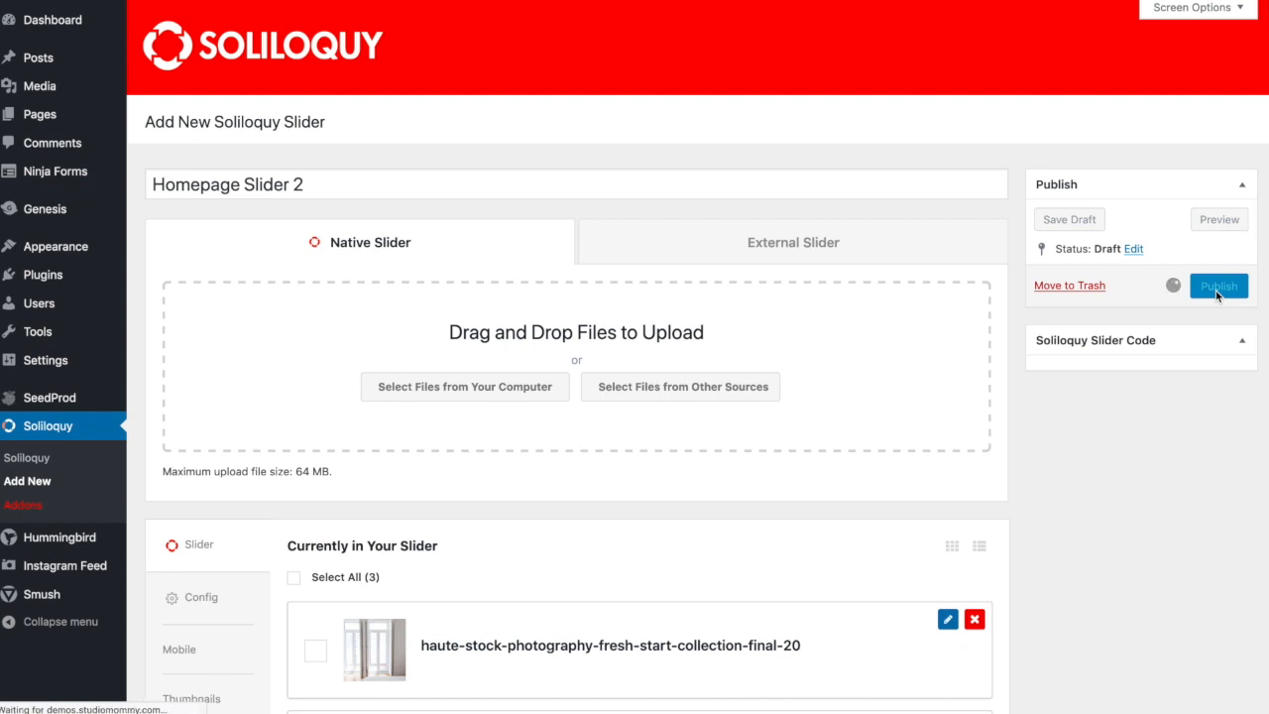
pyautogui.scroll(-2, 1215, 432)
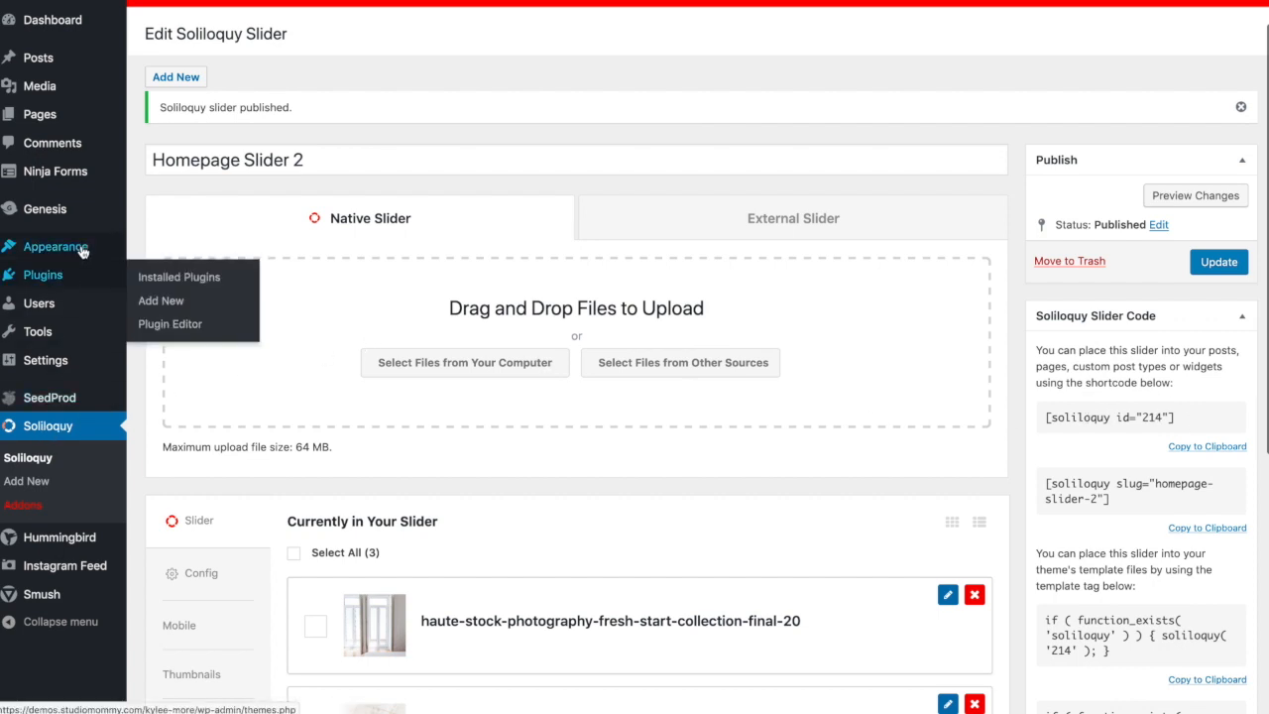
# Step: Copy the shortcode of the existing "Homepage Slider" from the list of Soliloquy sliders
pyautogui.click(46, 427)
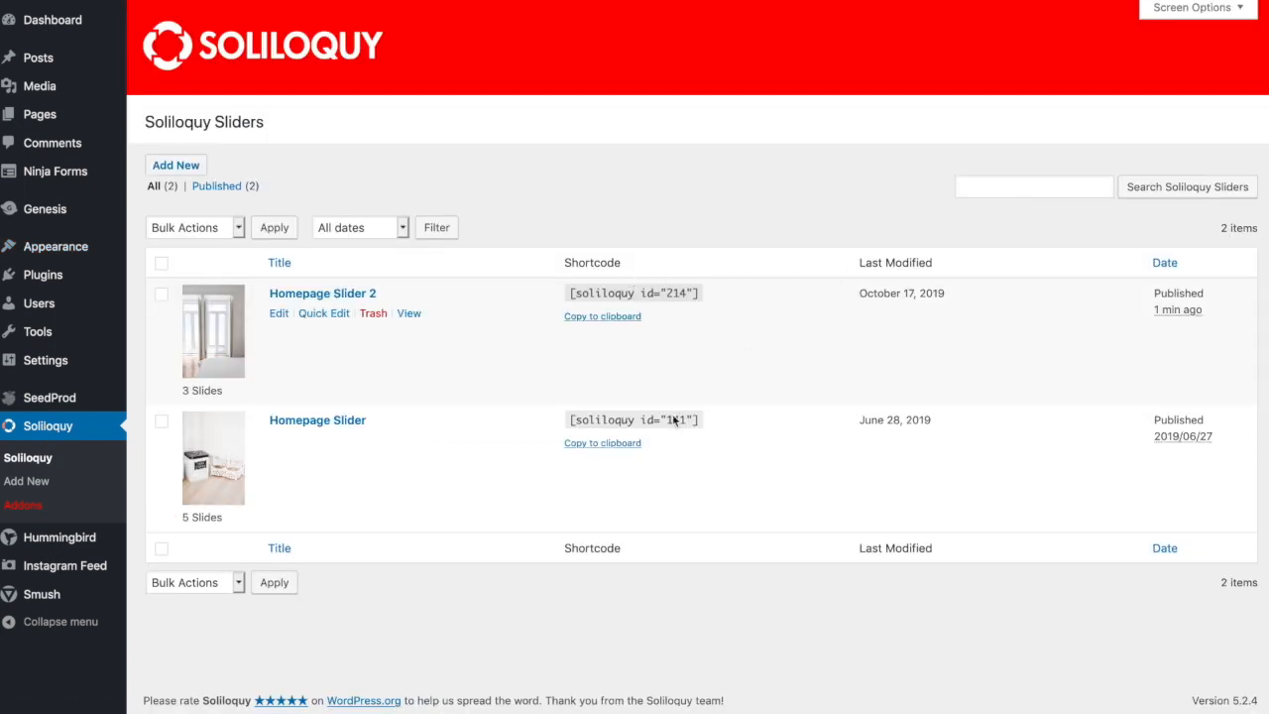
pyautogui.tripleClick(671, 420)
pyautogui.hotkey('ctrl', 'c')
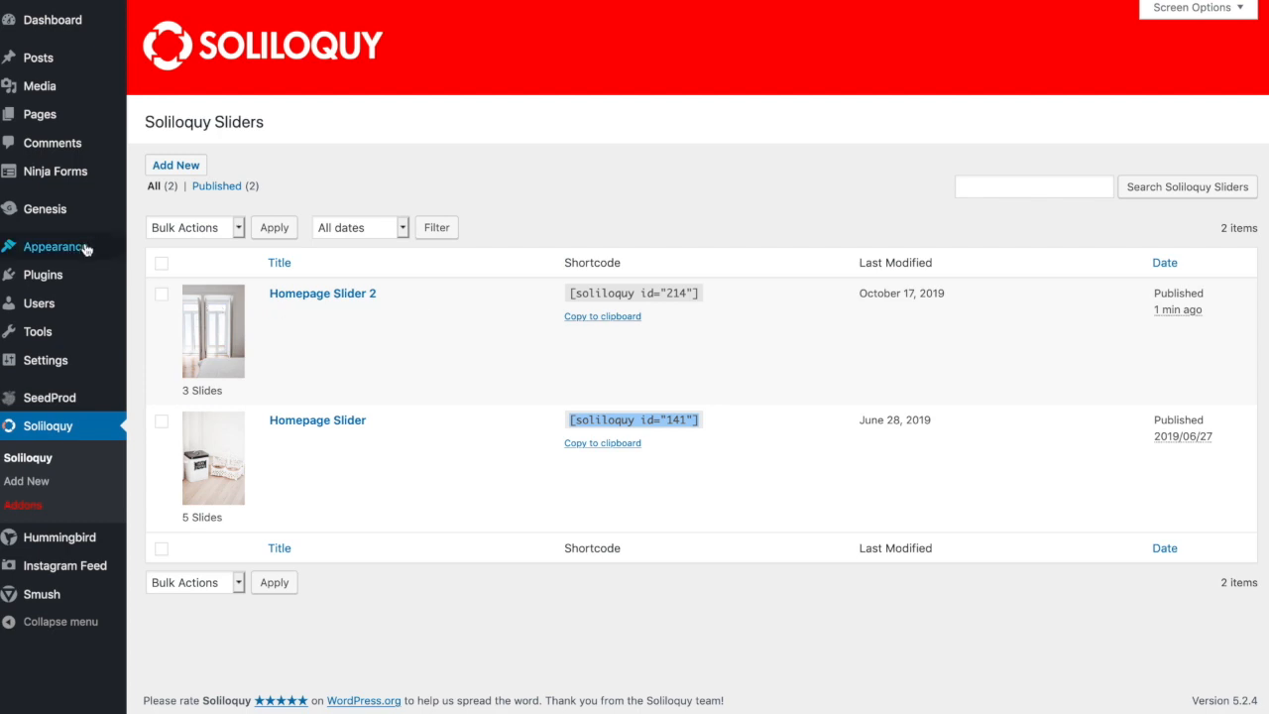
# Step: Go to the theme's widgets and add a Custom HTML widget to Front Page 1
pyautogui.moveTo(85, 249)
pyautogui.click(159, 298)
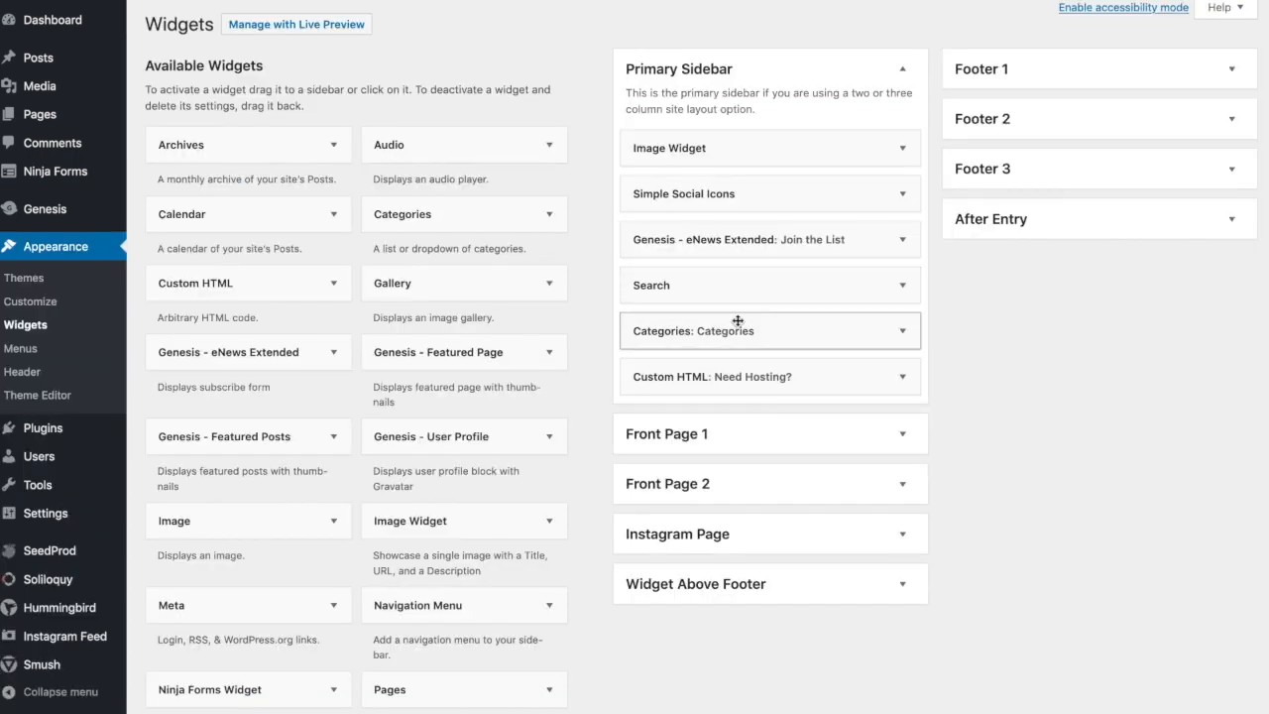
pyautogui.scroll(-2, 739, 327)
pyautogui.click(241, 165)
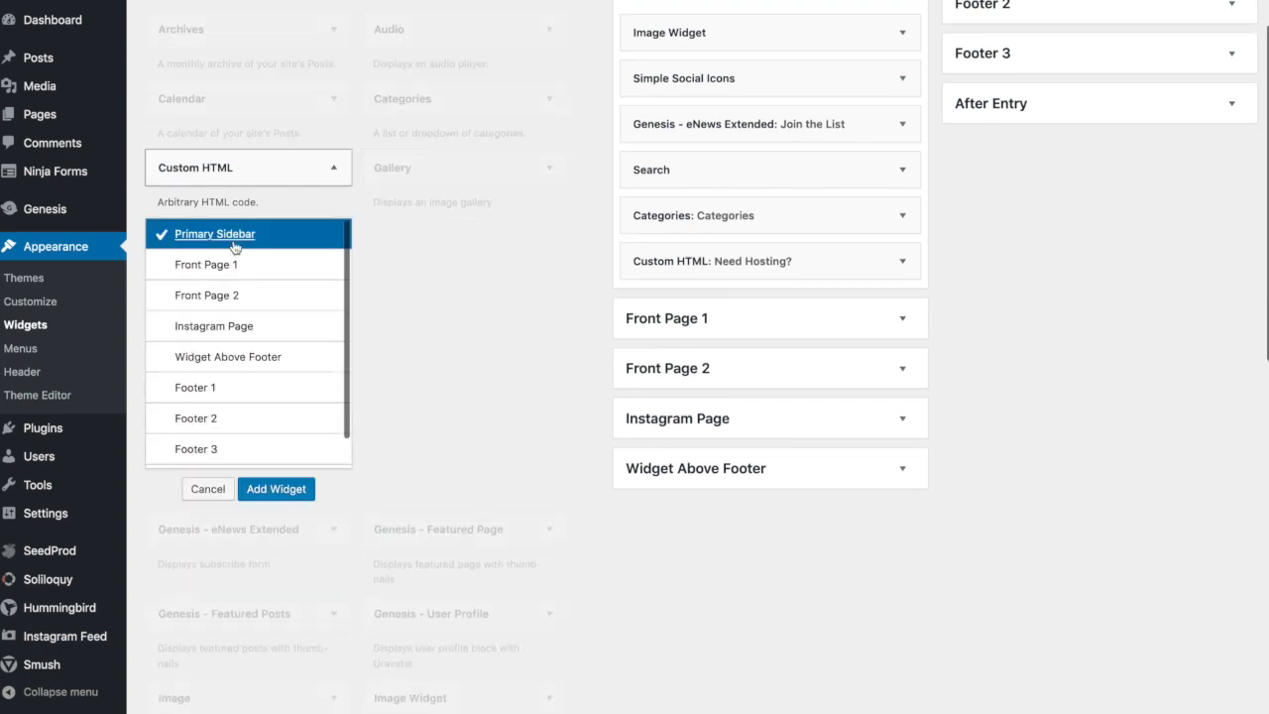
pyautogui.click(187, 266)
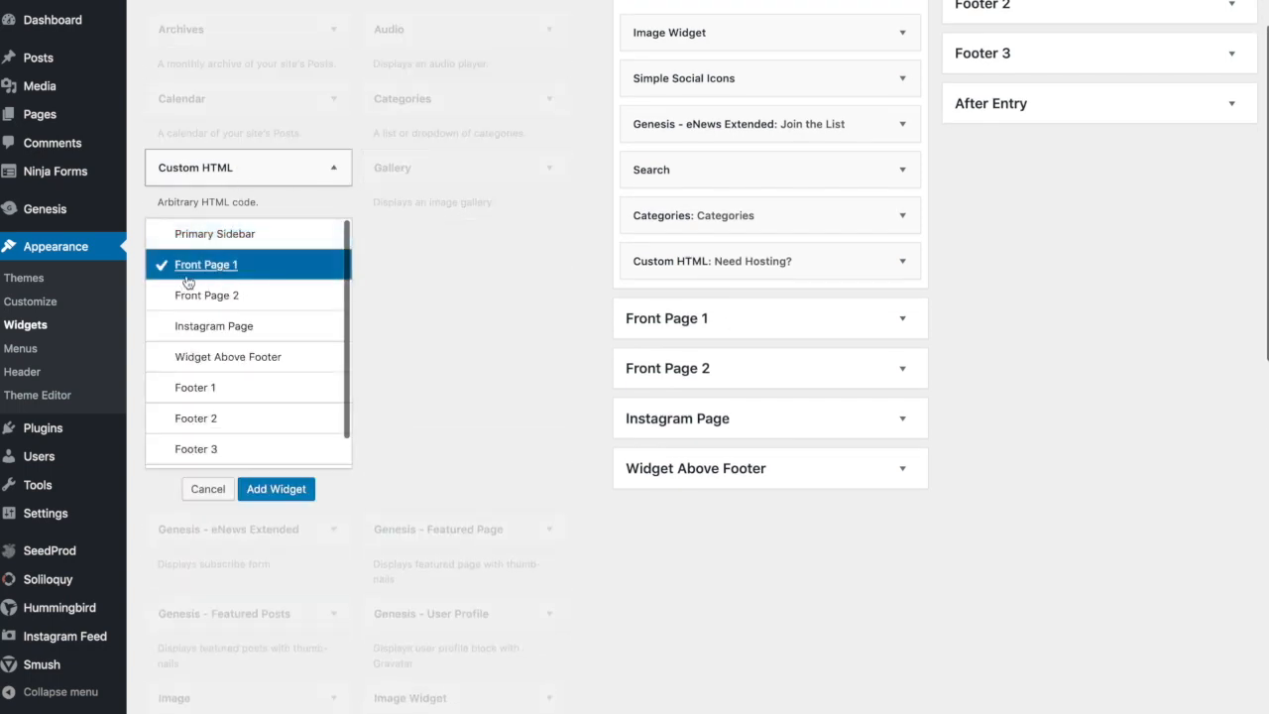
pyautogui.click(276, 489)
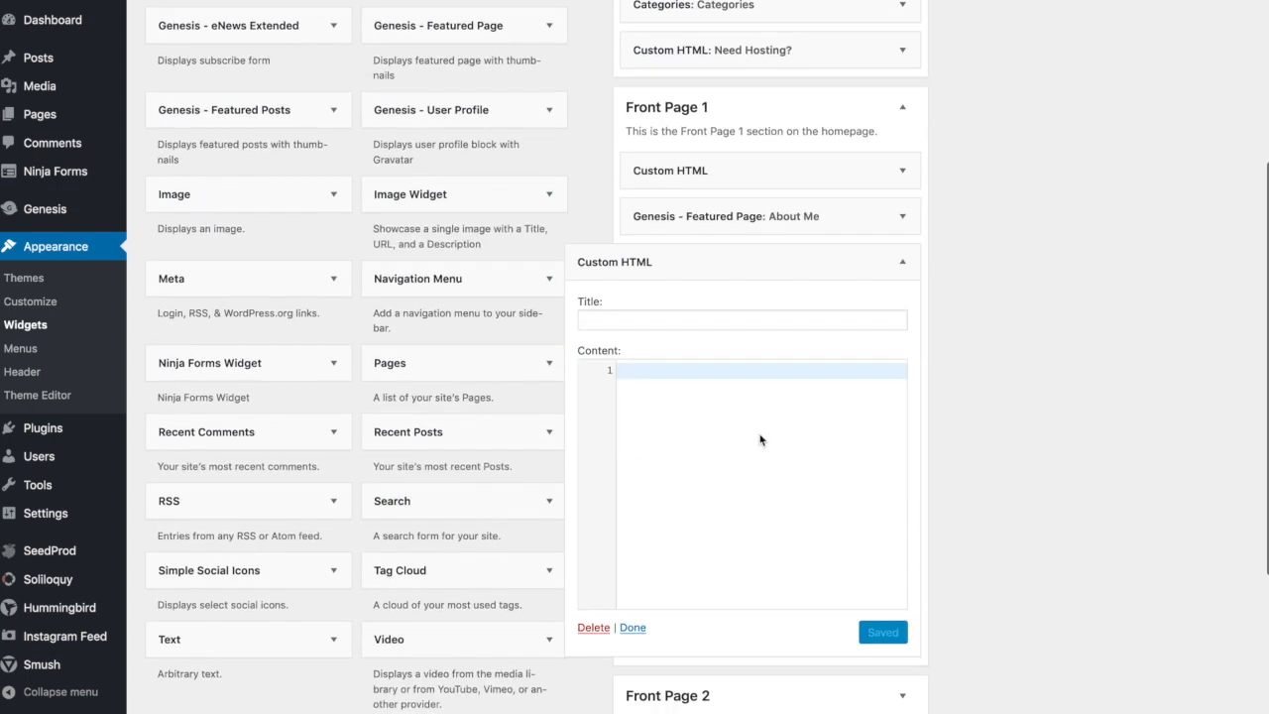
# Step: Paste the shortcode [soliloquy id="141"] as the Custom HTML widget's content, then save and collapse the widget
pyautogui.hotkey('ctrl', 'v')
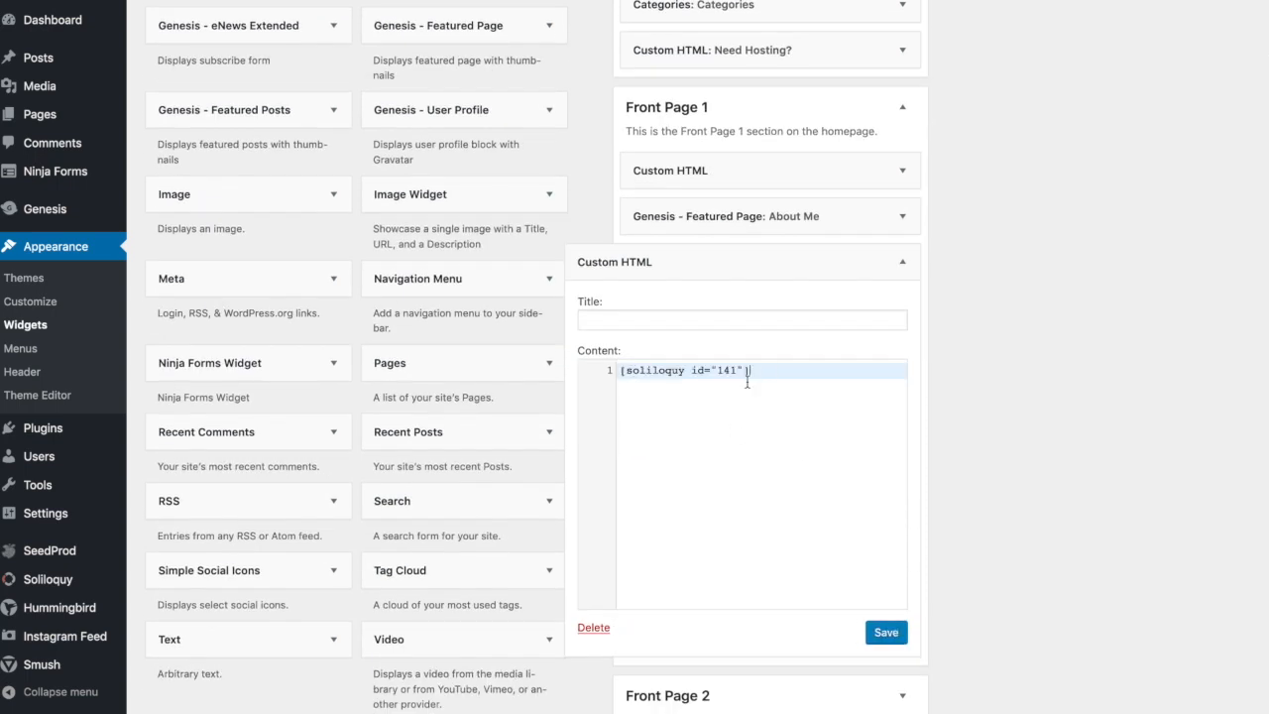
pyautogui.click(884, 631)
pyautogui.click(902, 263)
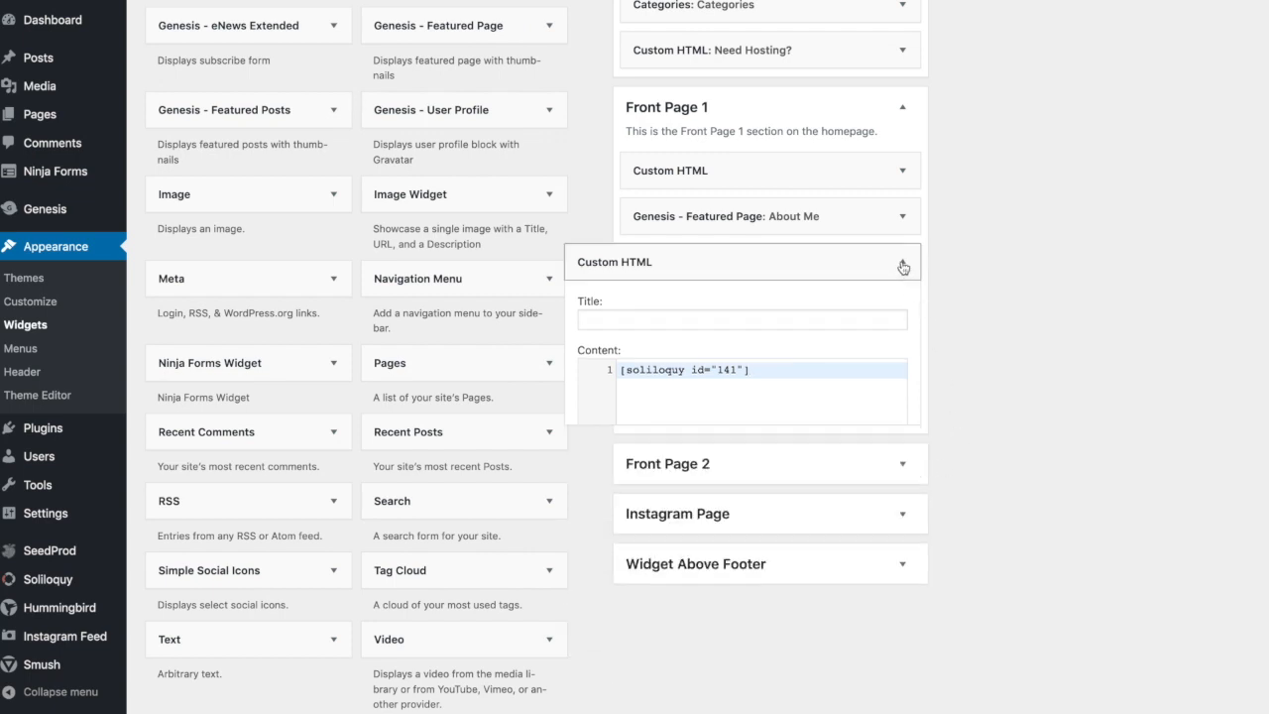
pyautogui.moveTo(902, 266); pyautogui.dragTo(743, 261)
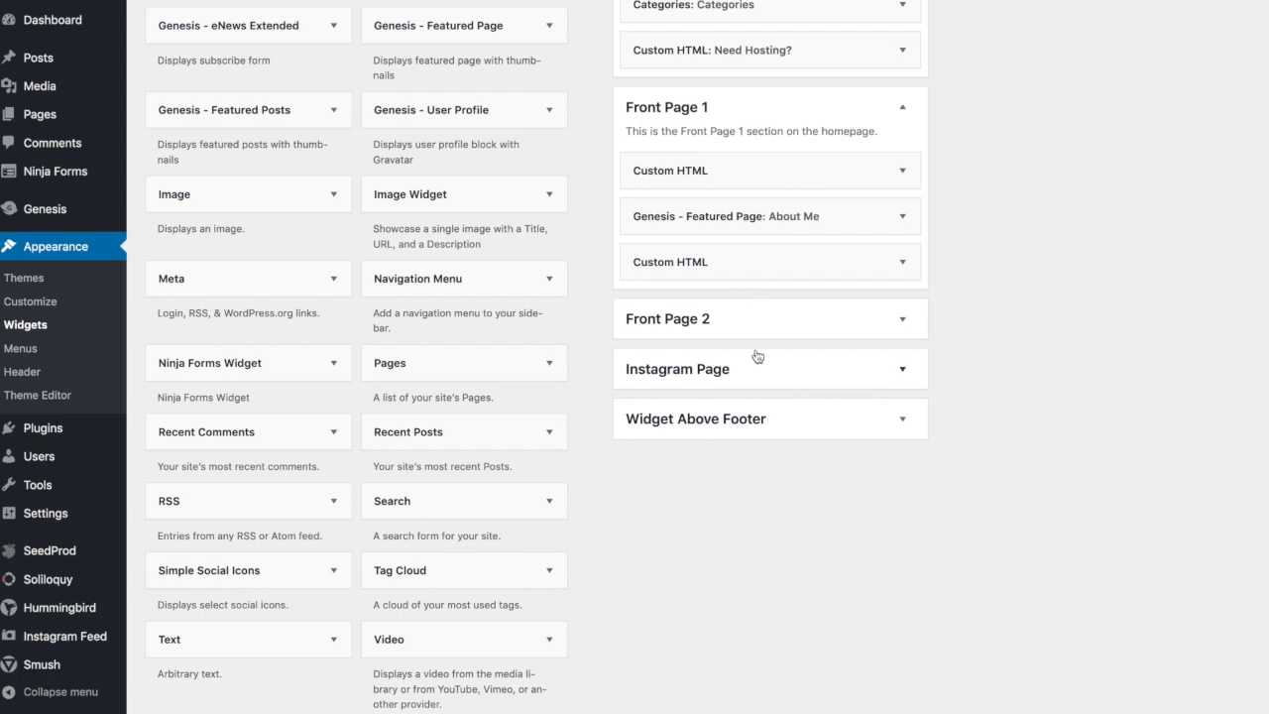
# Step: Add a second Genesis - Featured Page widget to Front Page 1, titled "Contact" and featuring the Contact Page
pyautogui.scroll(1, 759, 357)
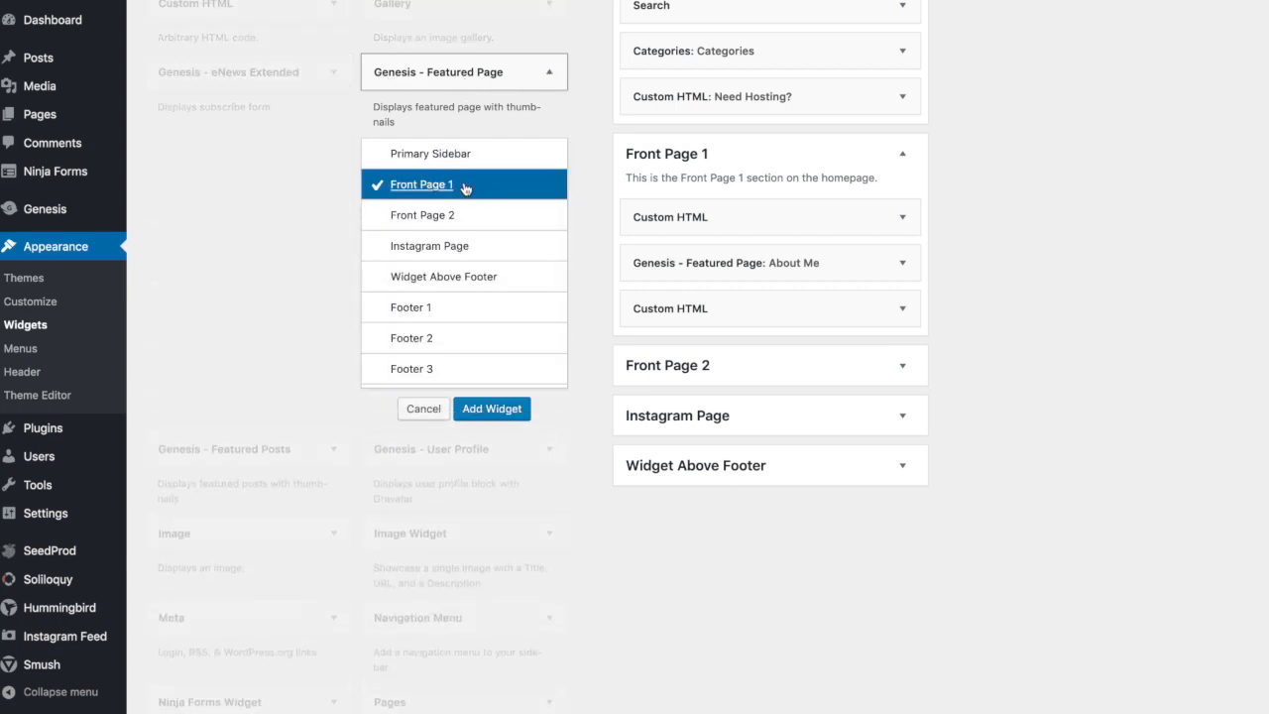
pyautogui.click(490, 409)
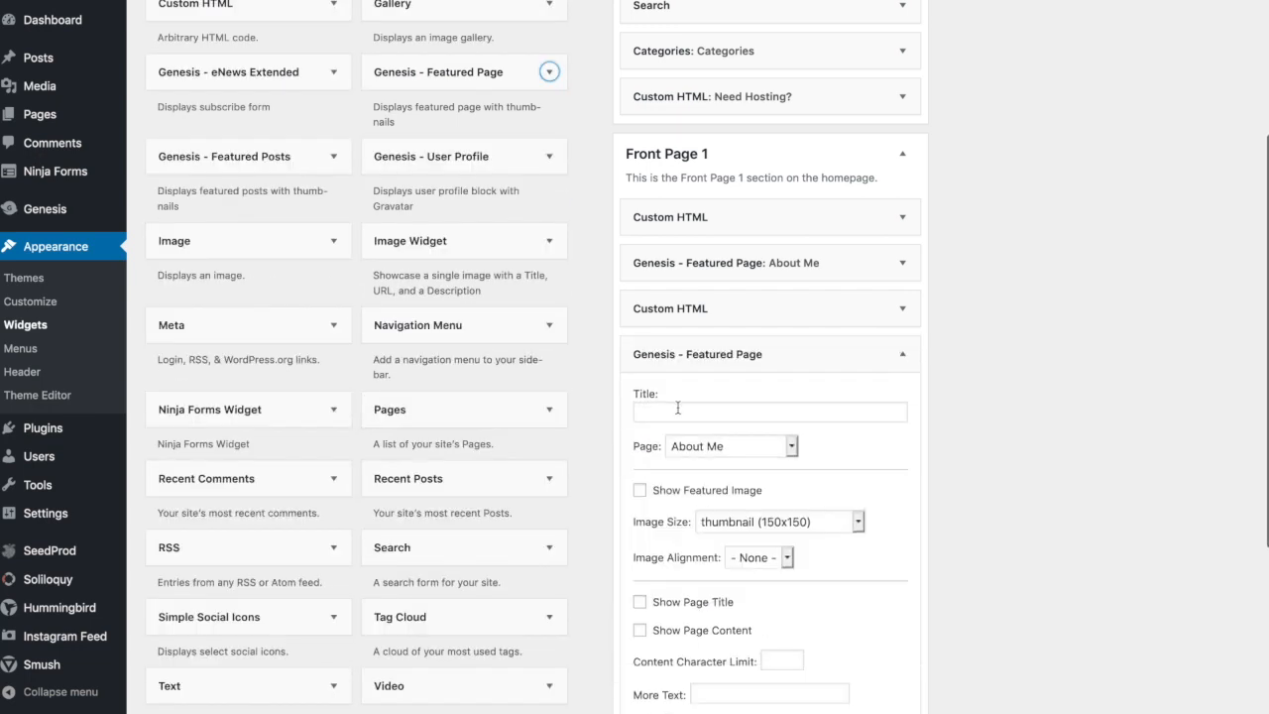
pyautogui.click(722, 270)
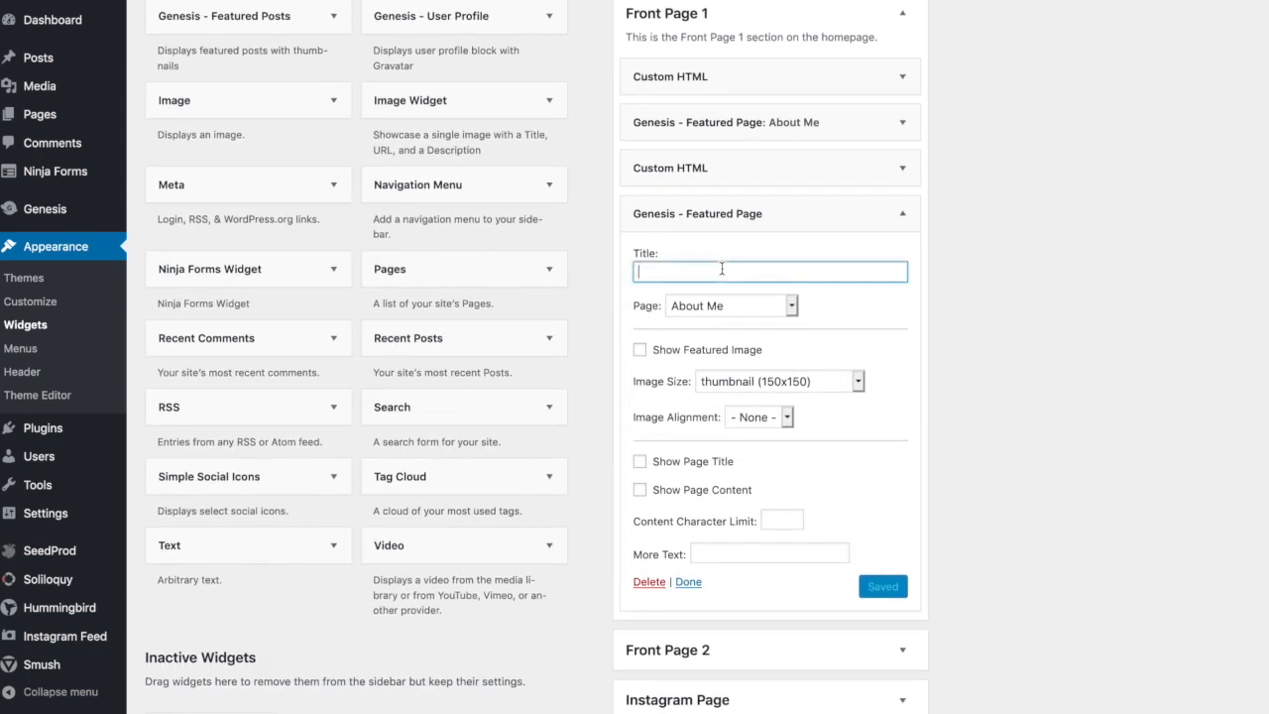
pyautogui.write('c')
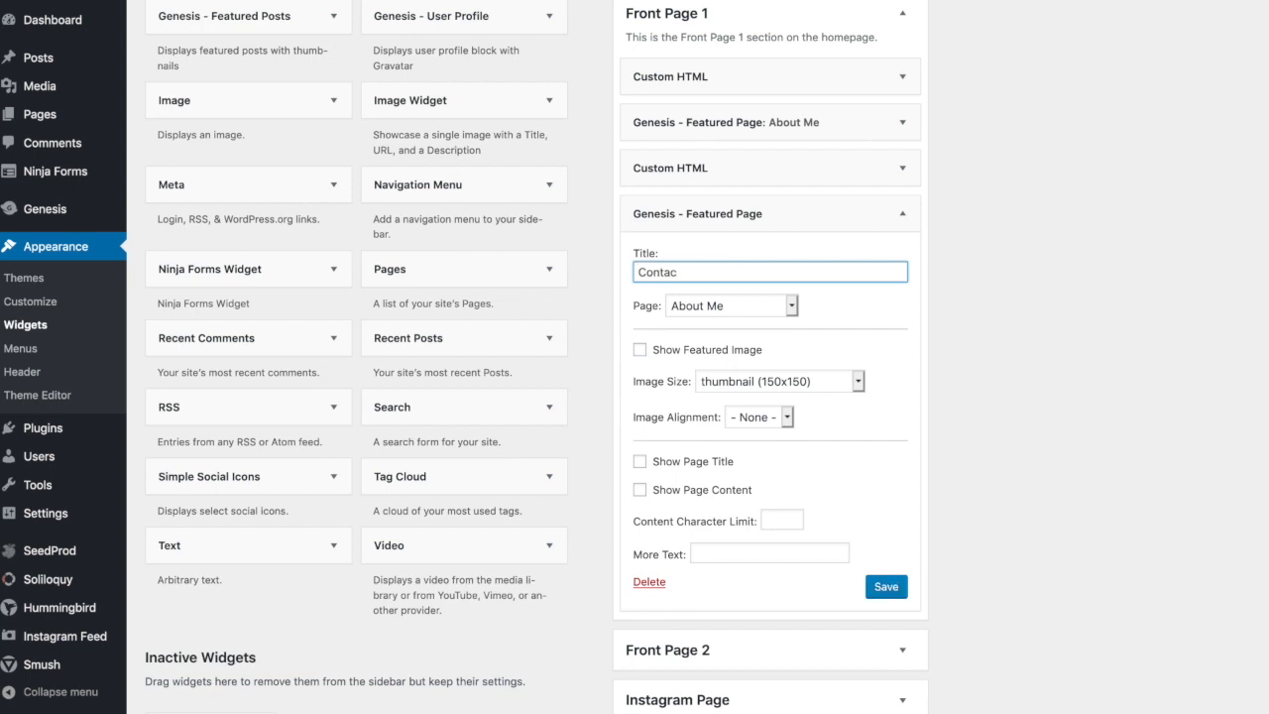
pyautogui.click(714, 308)
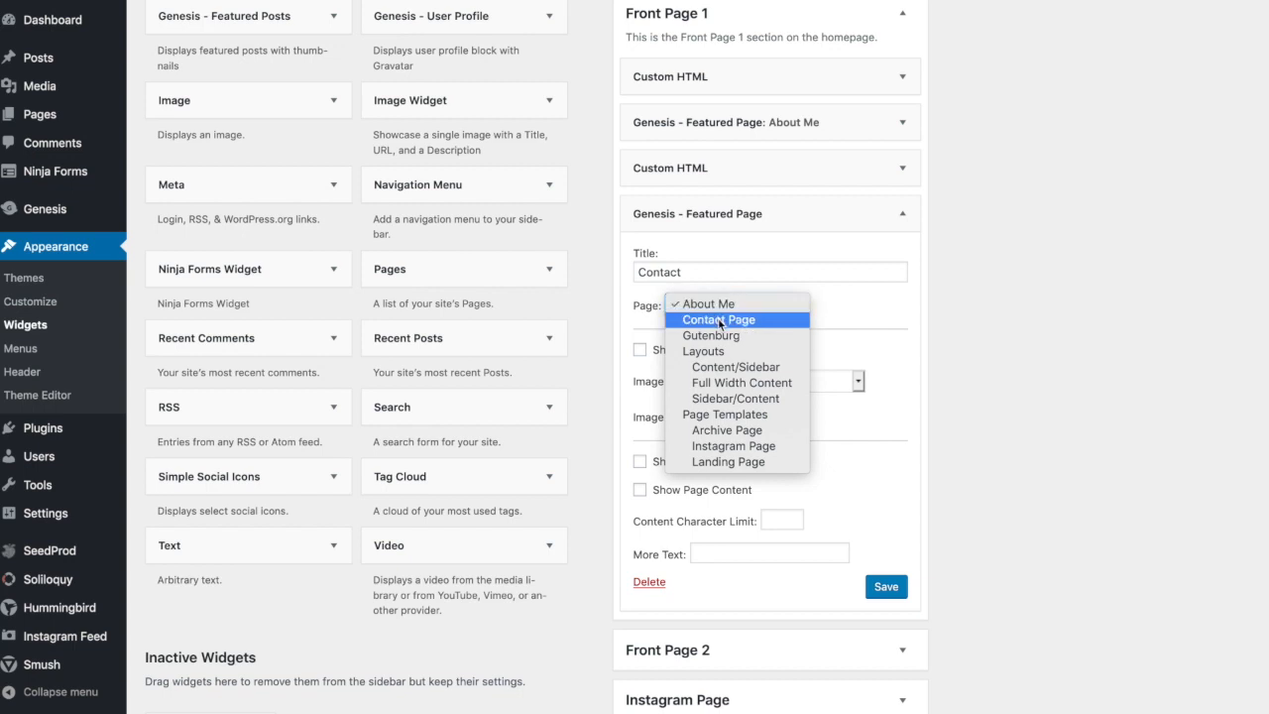
pyautogui.click(720, 319)
# Step: Show the Contact widget's featured image at vertical-image (400x600) size with Center alignment, then save and close the widget
pyautogui.click(640, 350)
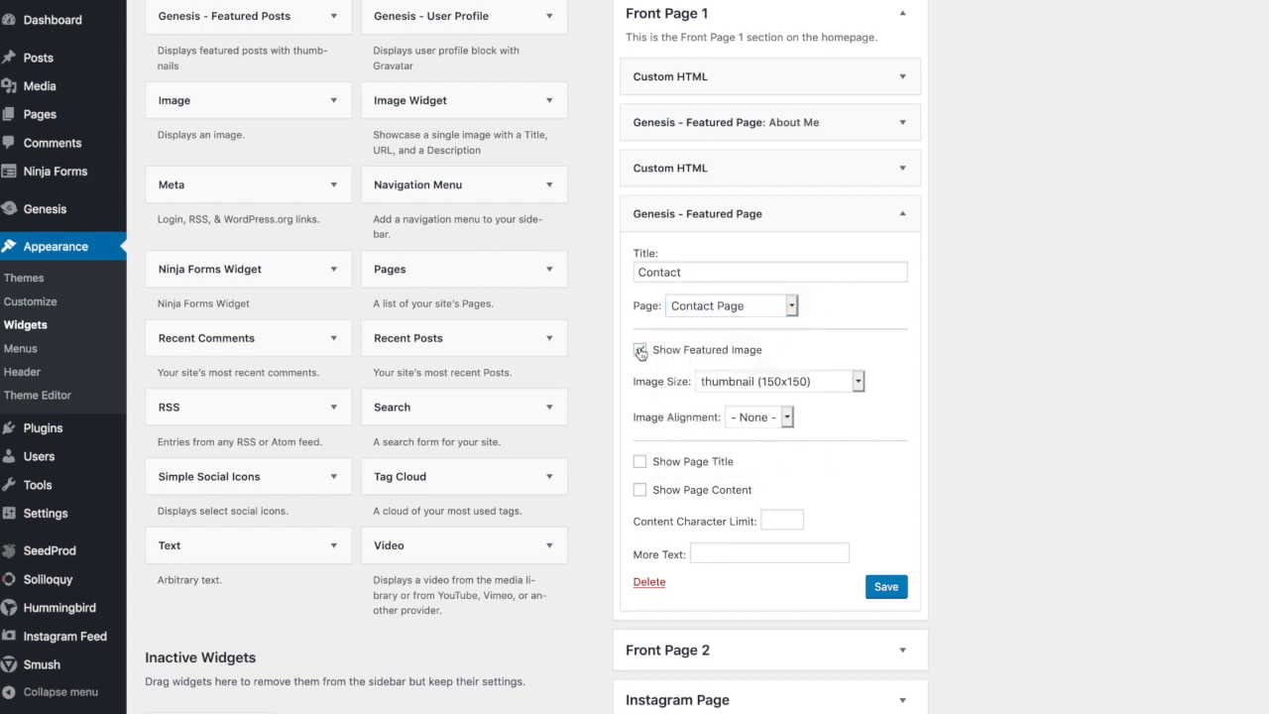
pyautogui.click(765, 381)
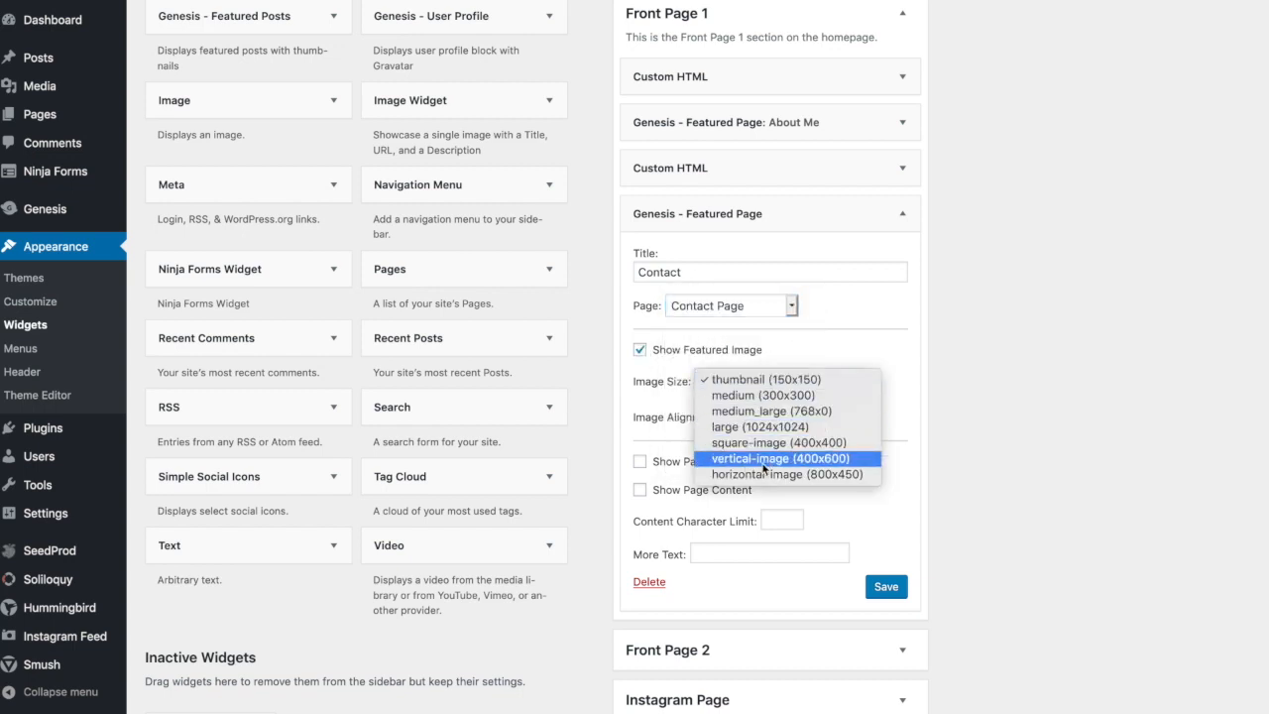
pyautogui.click(769, 462)
pyautogui.click(756, 421)
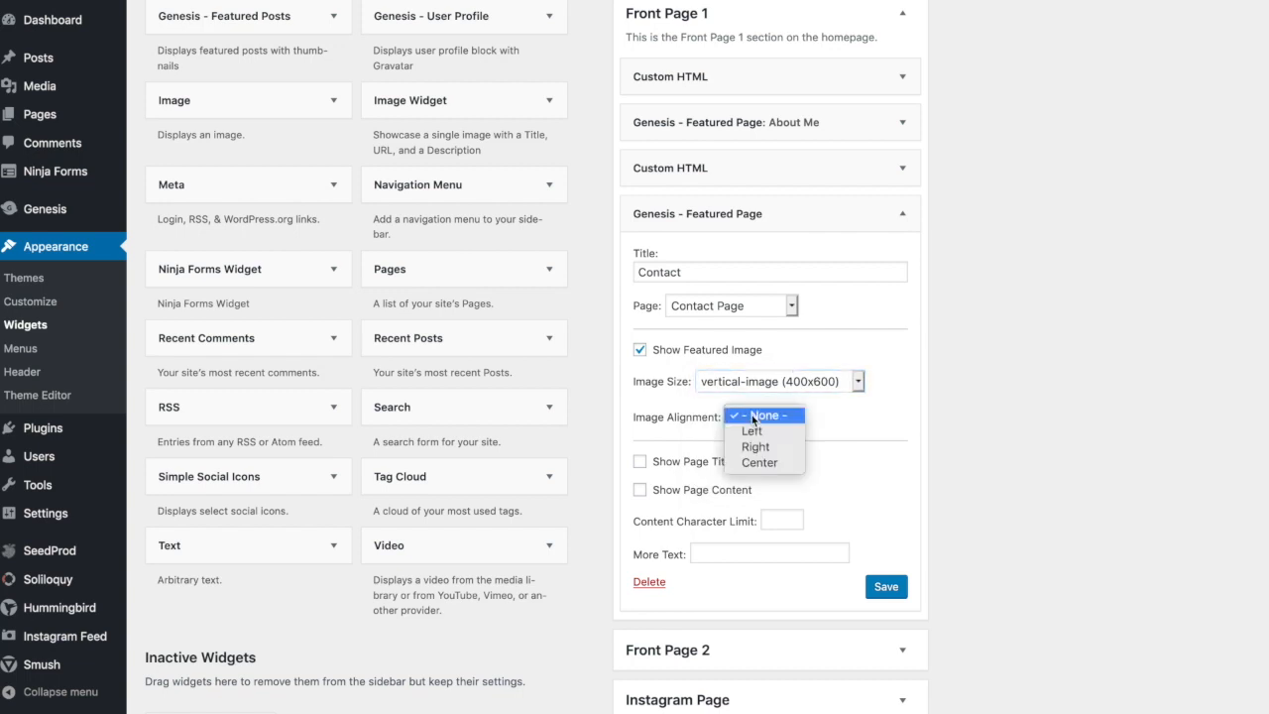
pyautogui.click(771, 462)
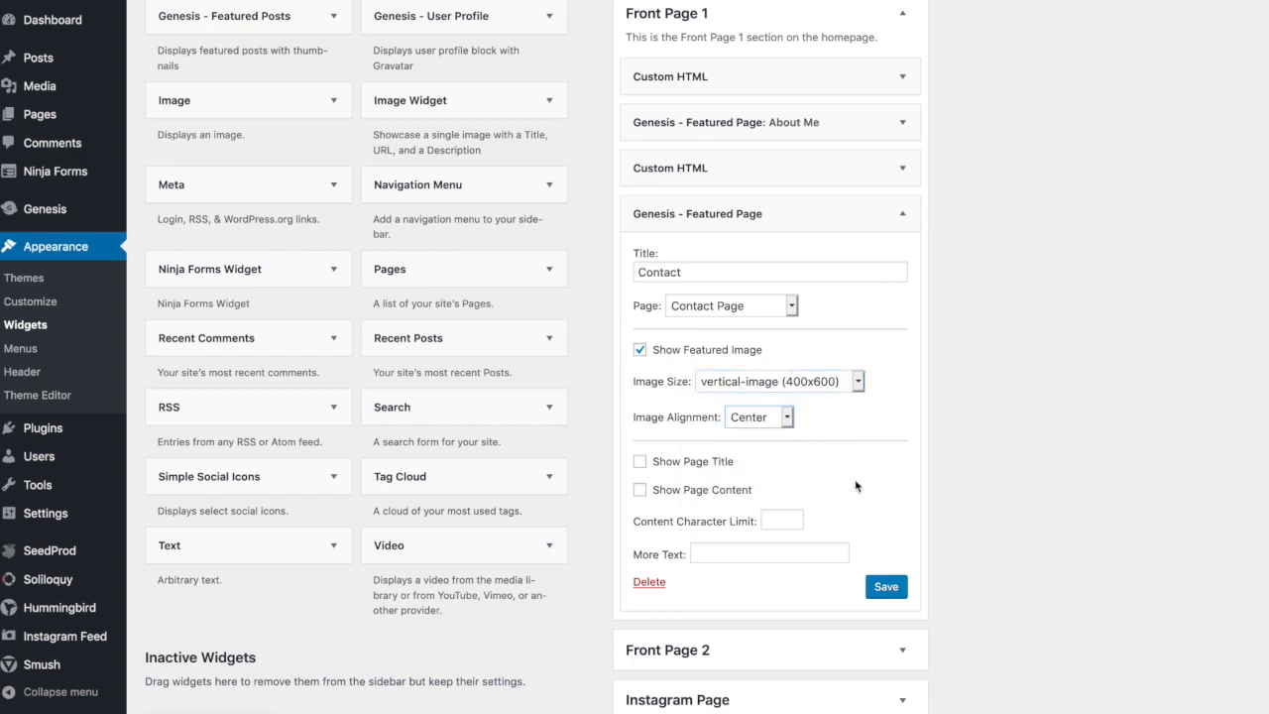
pyautogui.click(888, 588)
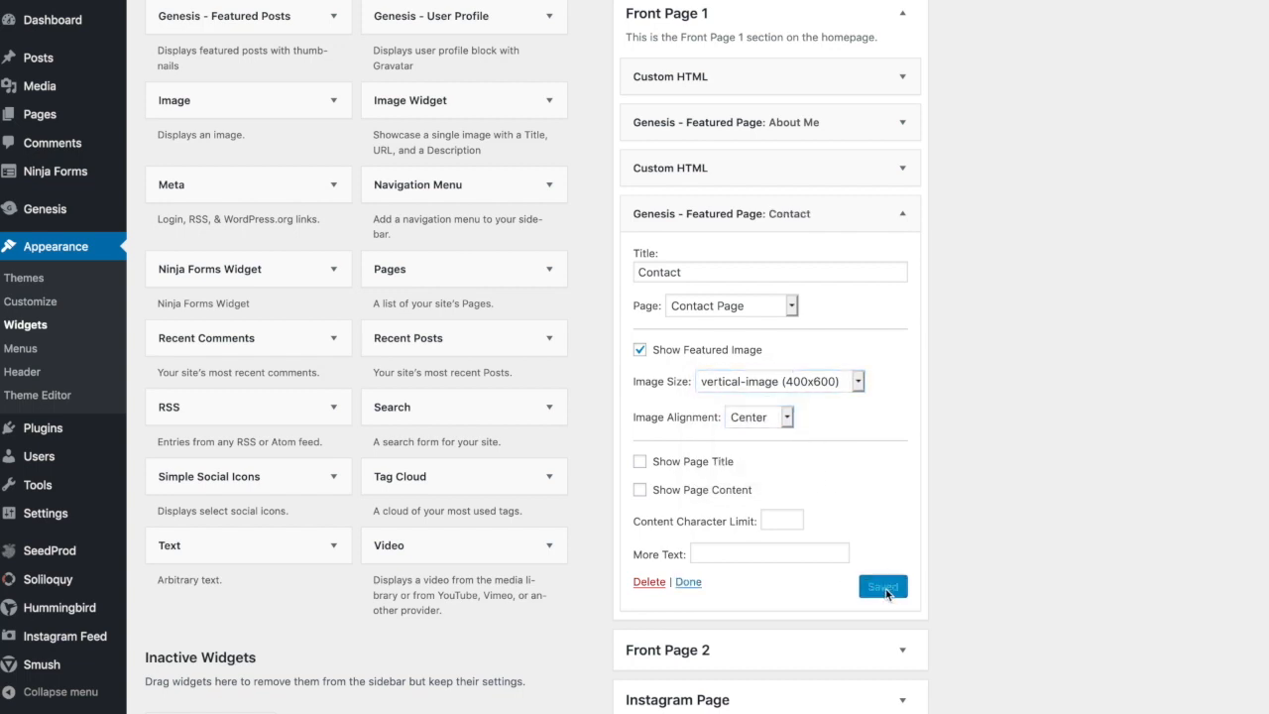
pyautogui.click(680, 583)
# Step: Check the About Me feature, photo slider and Contact feature on the site's homepage
pyautogui.scroll(2, 660, 368)
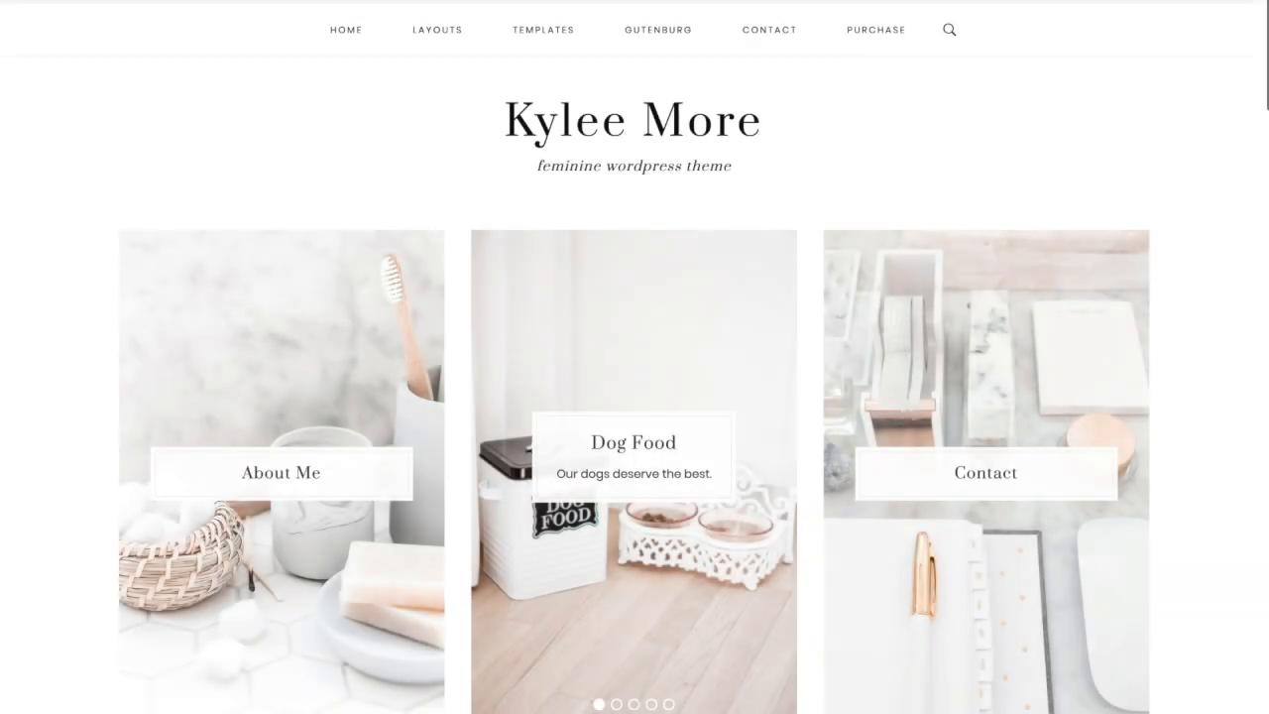
pyautogui.scroll(-3, 1255, 316)
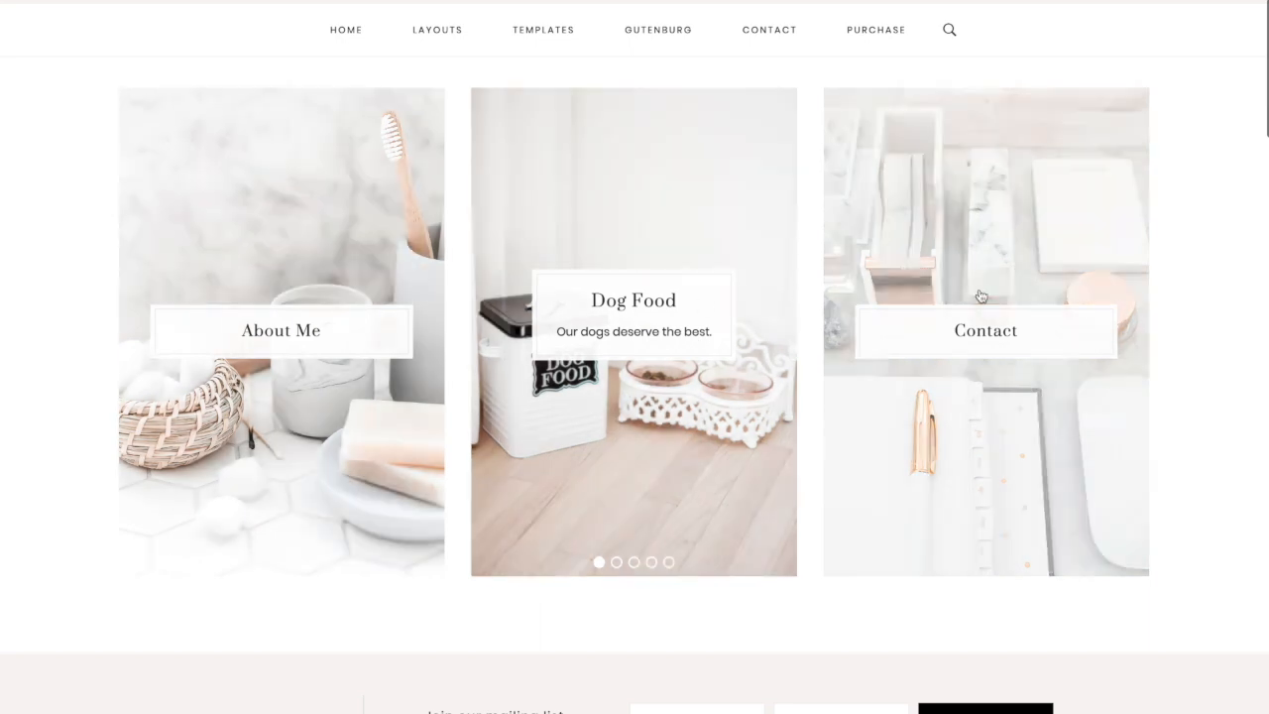
pyautogui.scroll(1, 1195, 263)
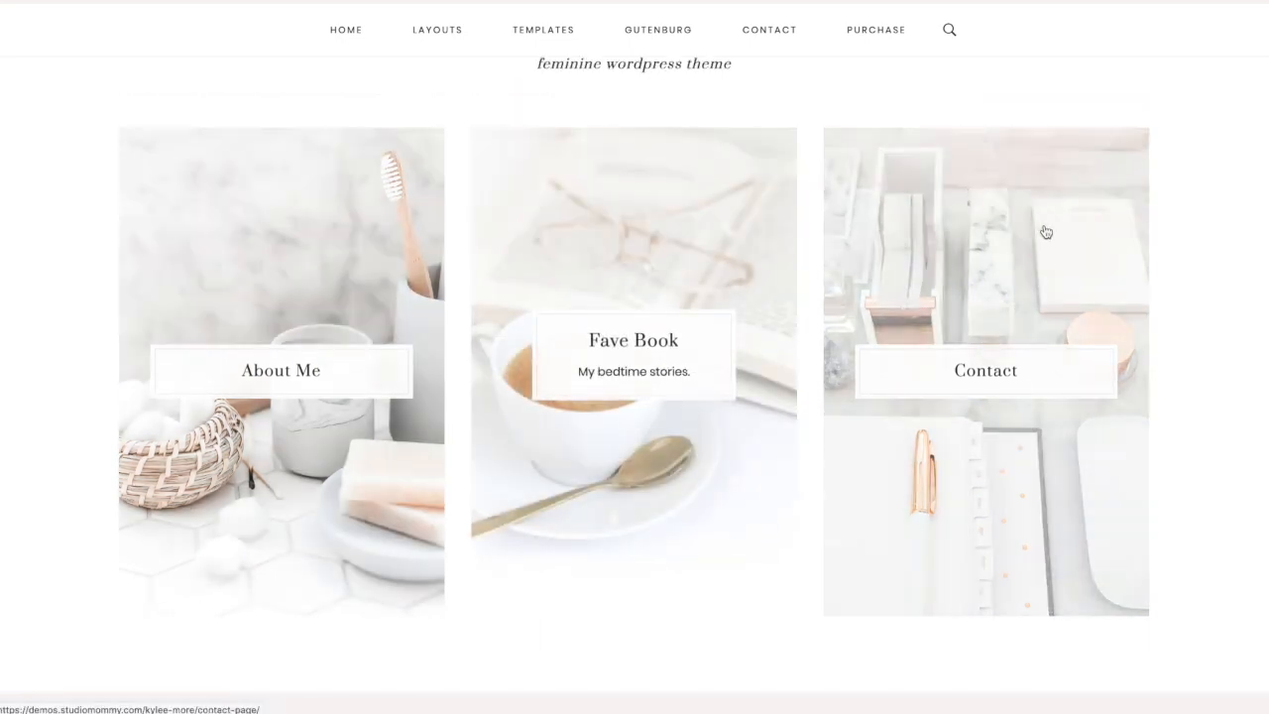
pyautogui.scroll(2, 1209, 253)
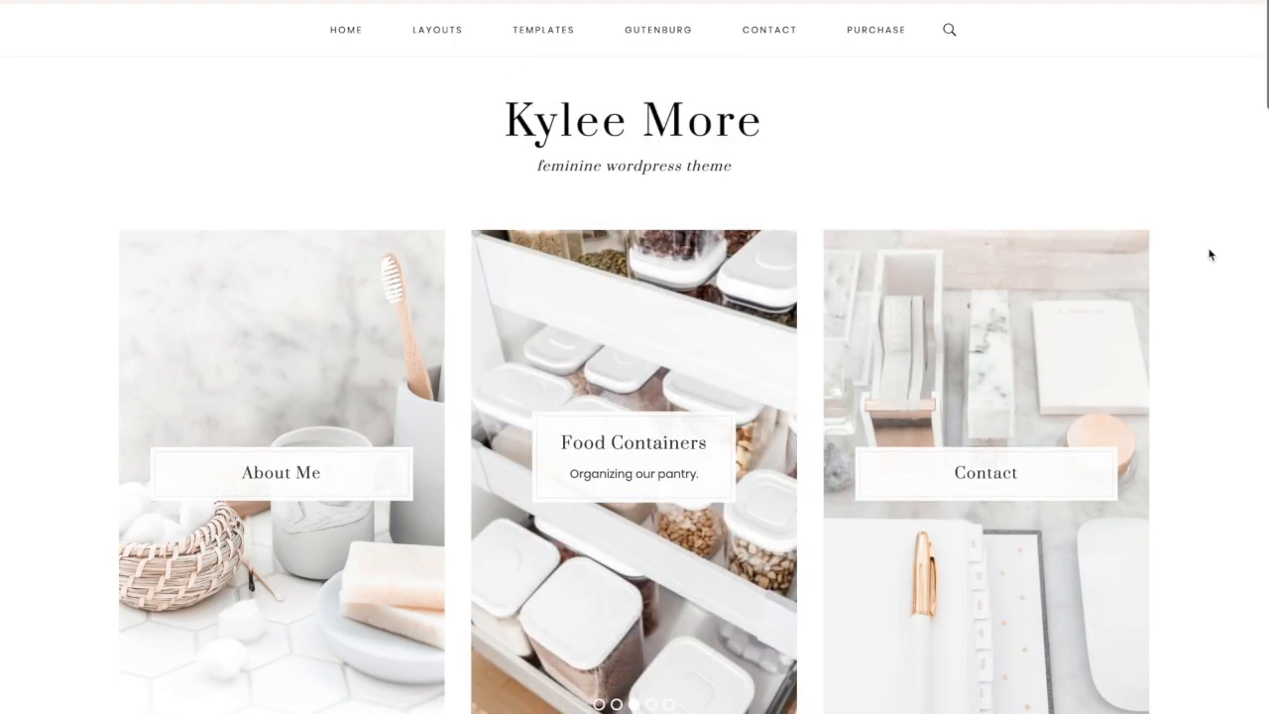